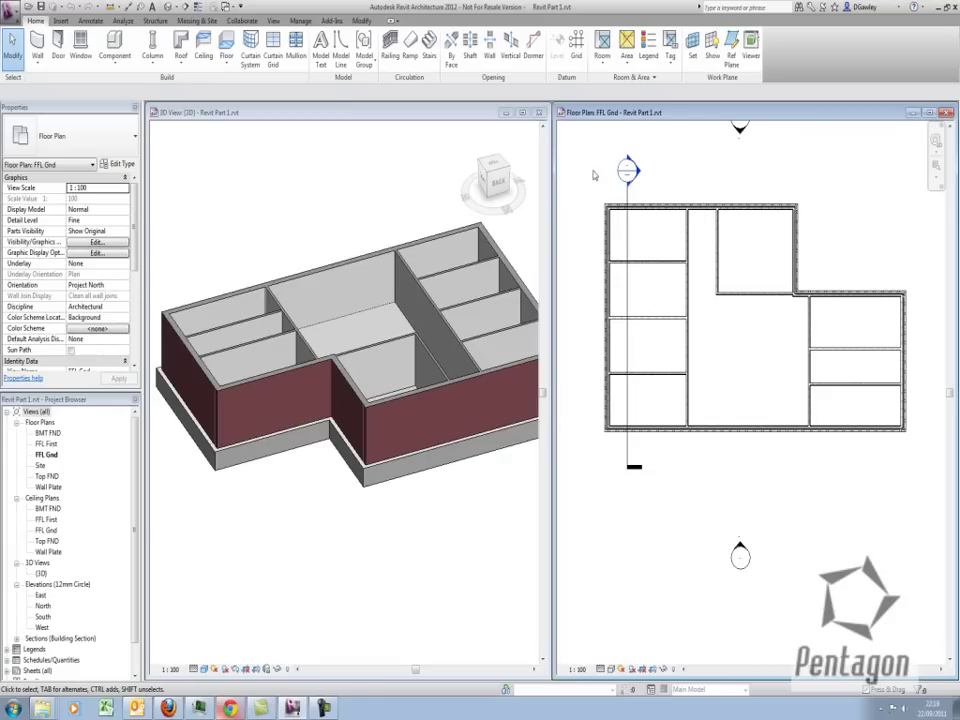
- Turn on thin line display in the ground floor plan to inspect the junction between the internal partition and the stepped external wall
left_click(348, 215)
middle_click_drag(348, 215, 375, 306, "shift")
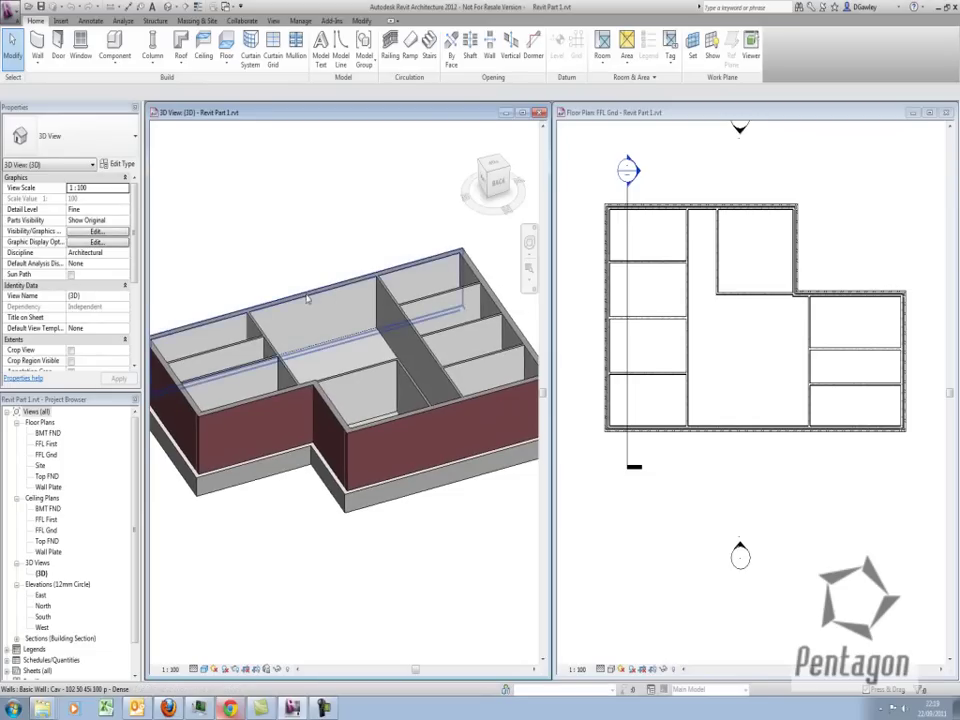
middle_click_drag(425, 421, 363, 445, "shift")
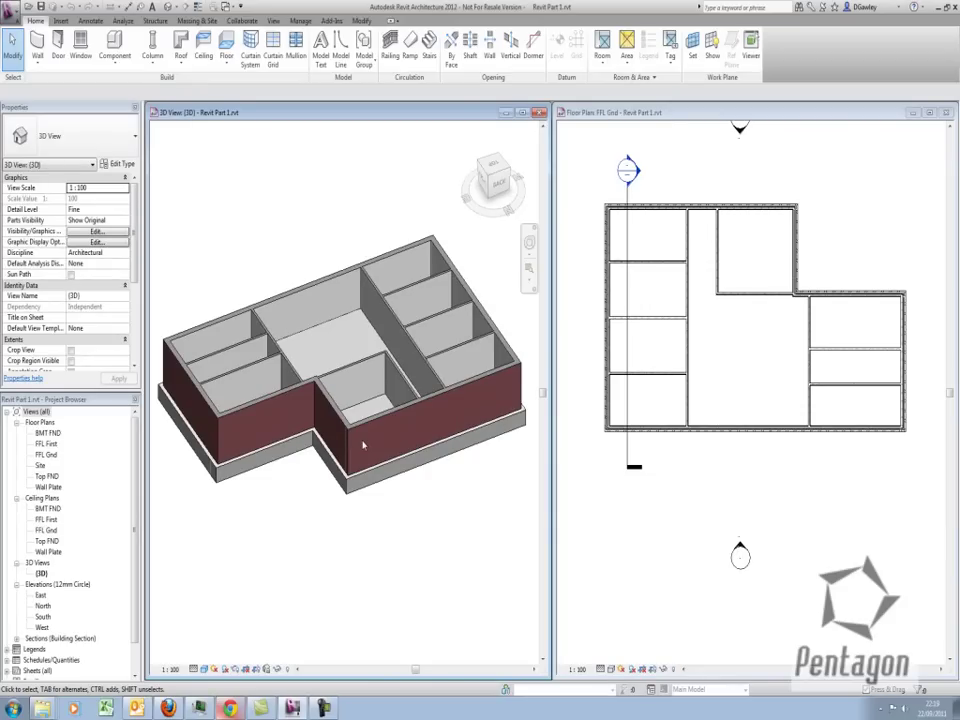
left_click(812, 306)
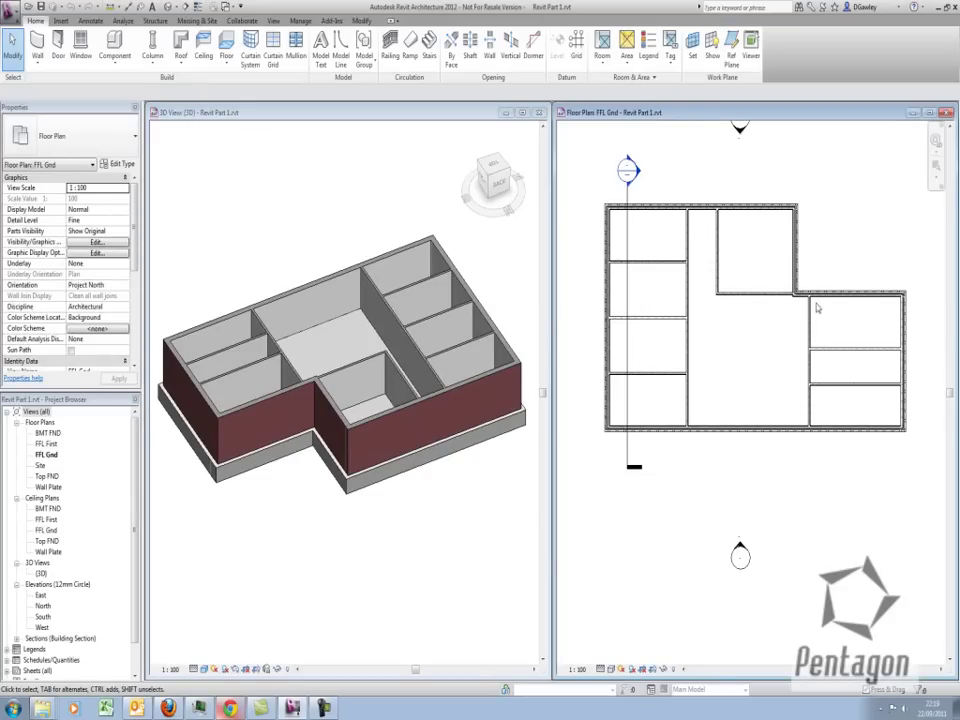
scroll(790, 292, "up", 5)
scroll(779, 286, "up", 3)
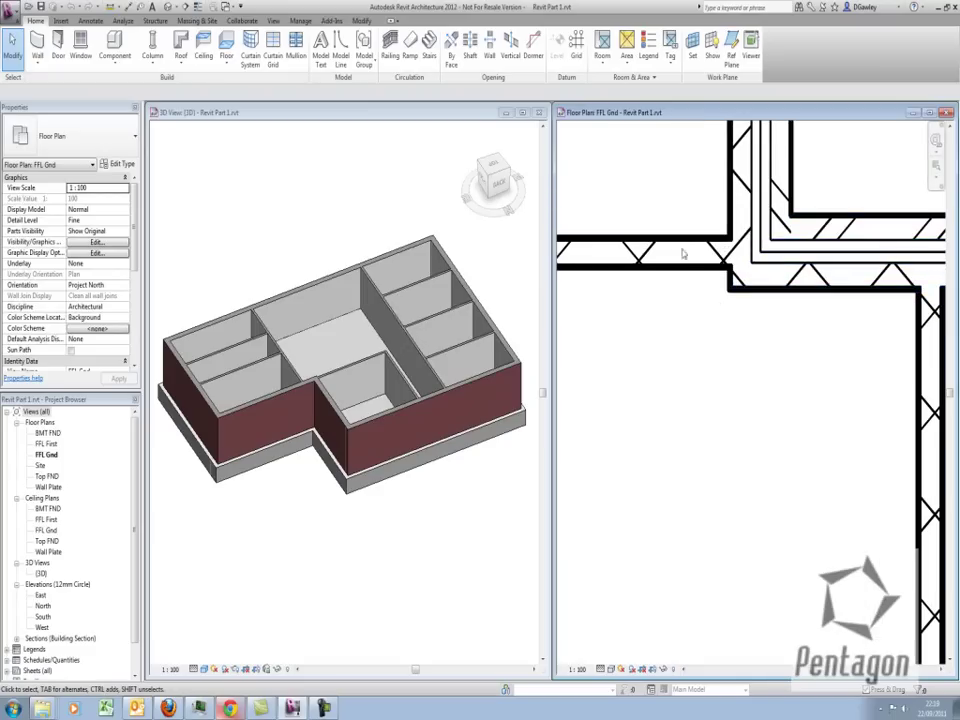
scroll(714, 291, "down", 2)
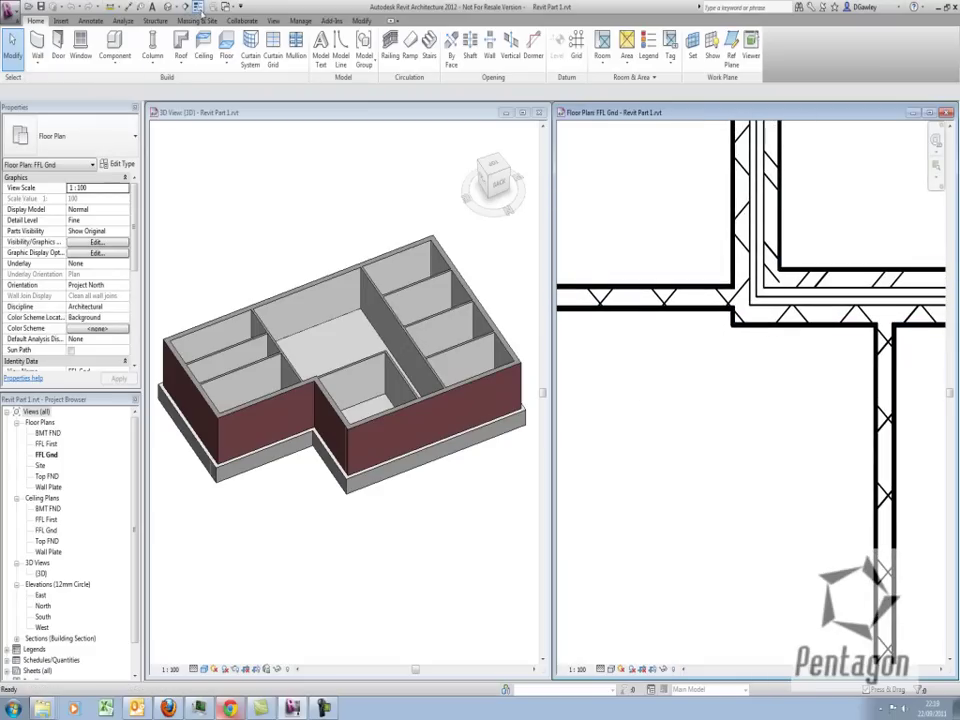
left_click(198, 6)
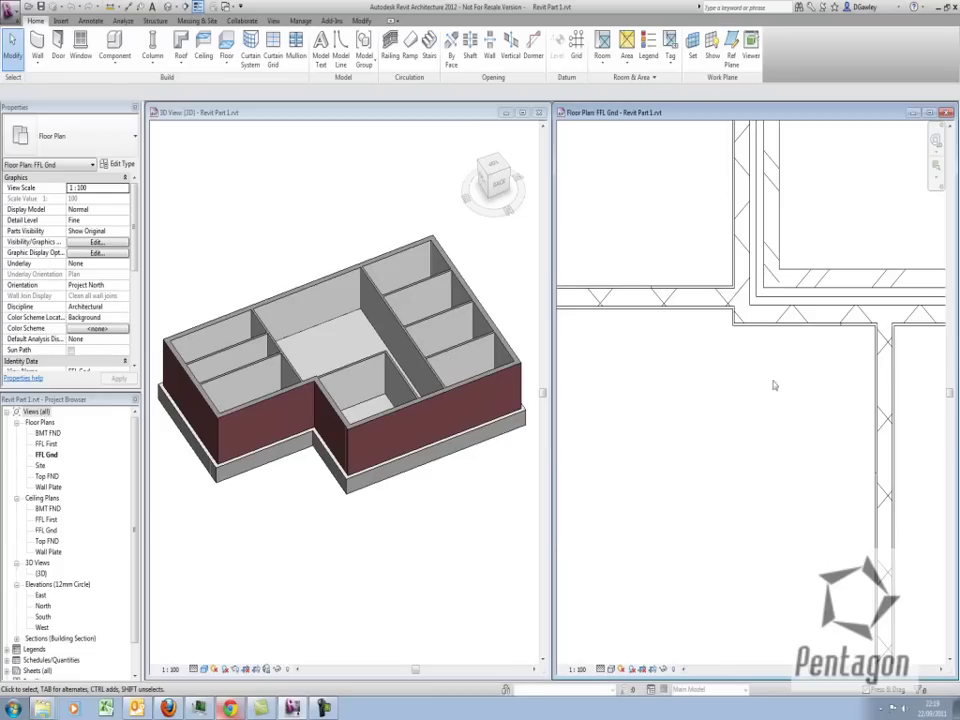
- Align the lower face of the horizontal block partition with the inner face of the adjoining stepped external wall
left_click(362, 21)
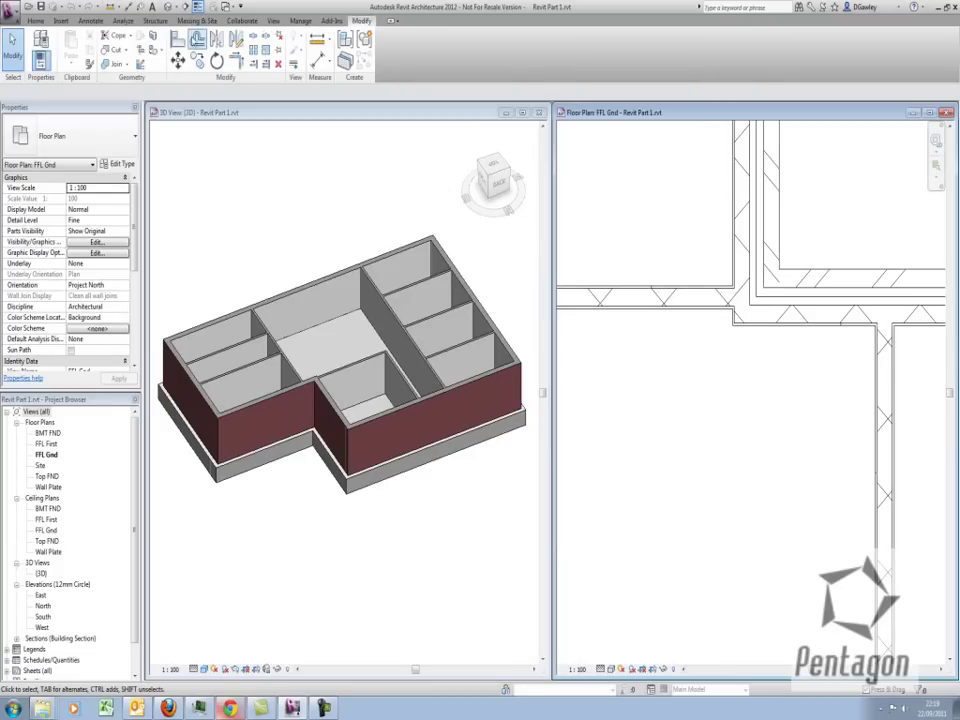
left_click(177, 39)
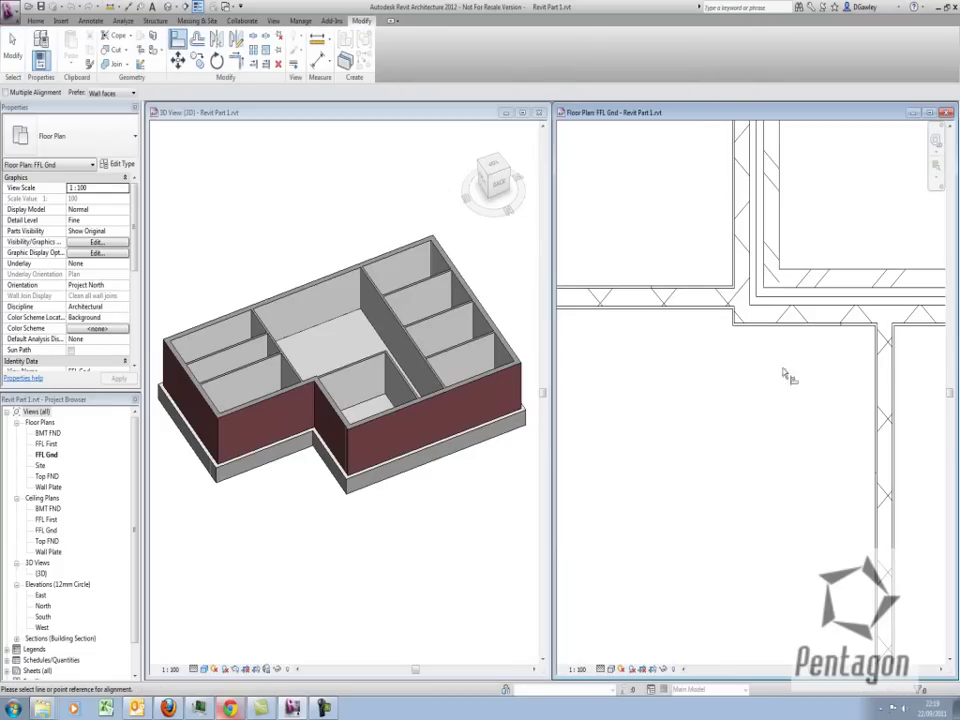
left_click(811, 326)
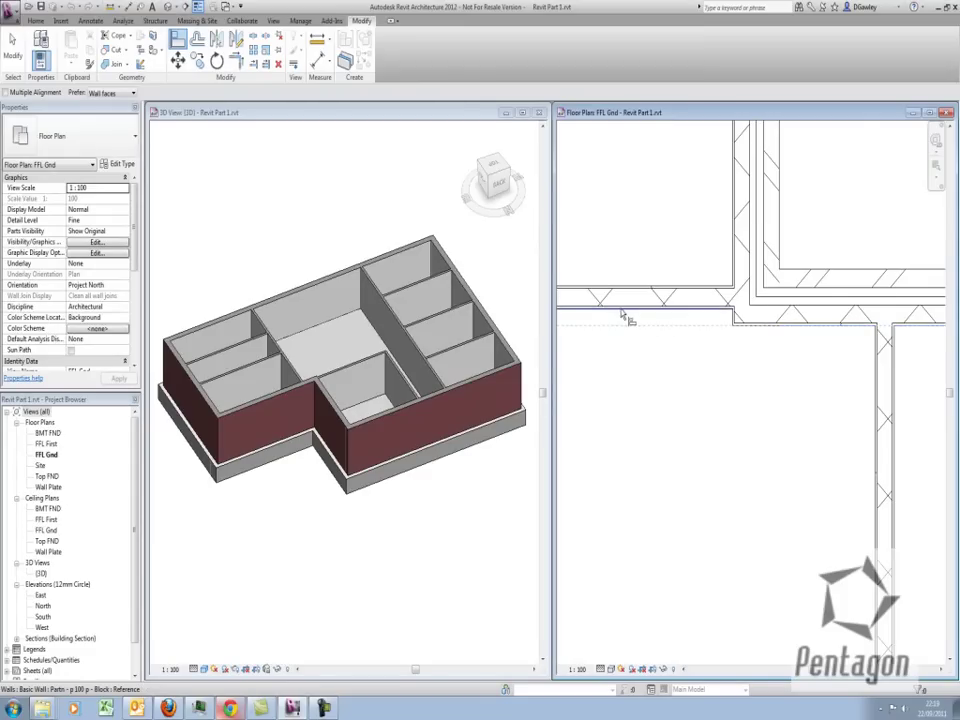
left_click(621, 313)
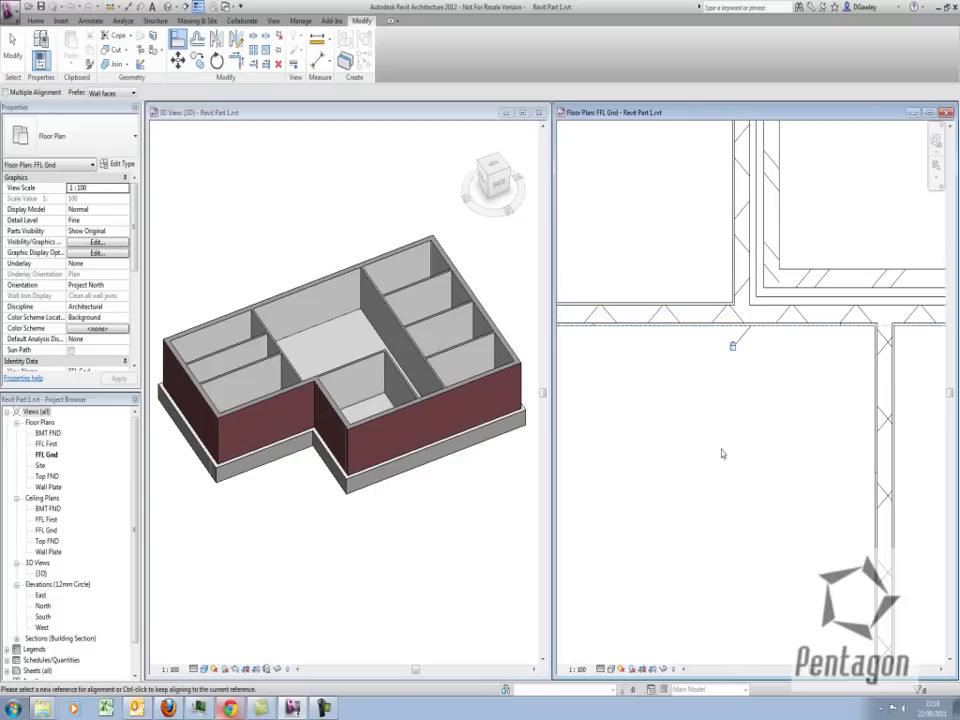
middle_click_drag(750, 454, 690, 489)
right_click(738, 420)
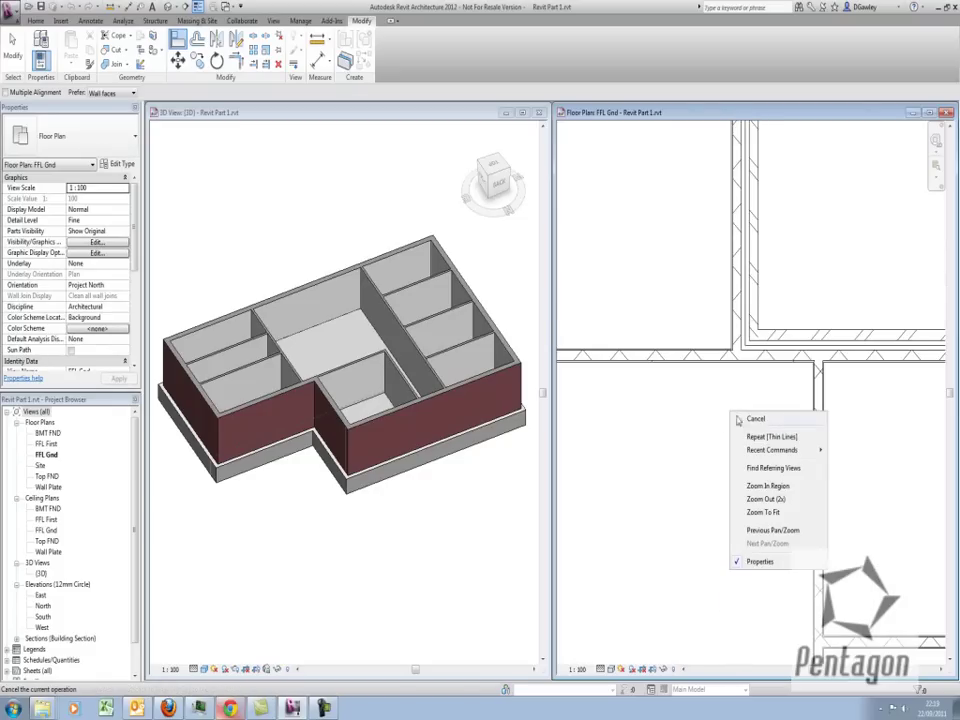
left_click(754, 421)
- Try moving the stepped external wall upward in plan, and undo the move
scroll(746, 422, "down", 1)
middle_click_drag(746, 422, 648, 450)
left_click(716, 383)
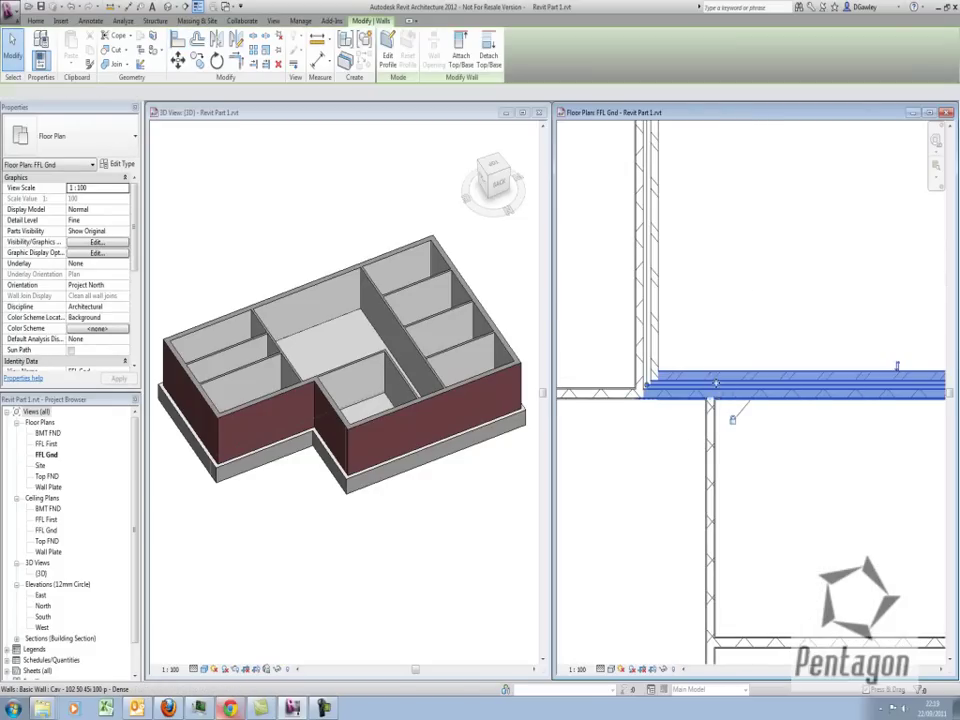
left_click_drag(716, 383, 716, 353)
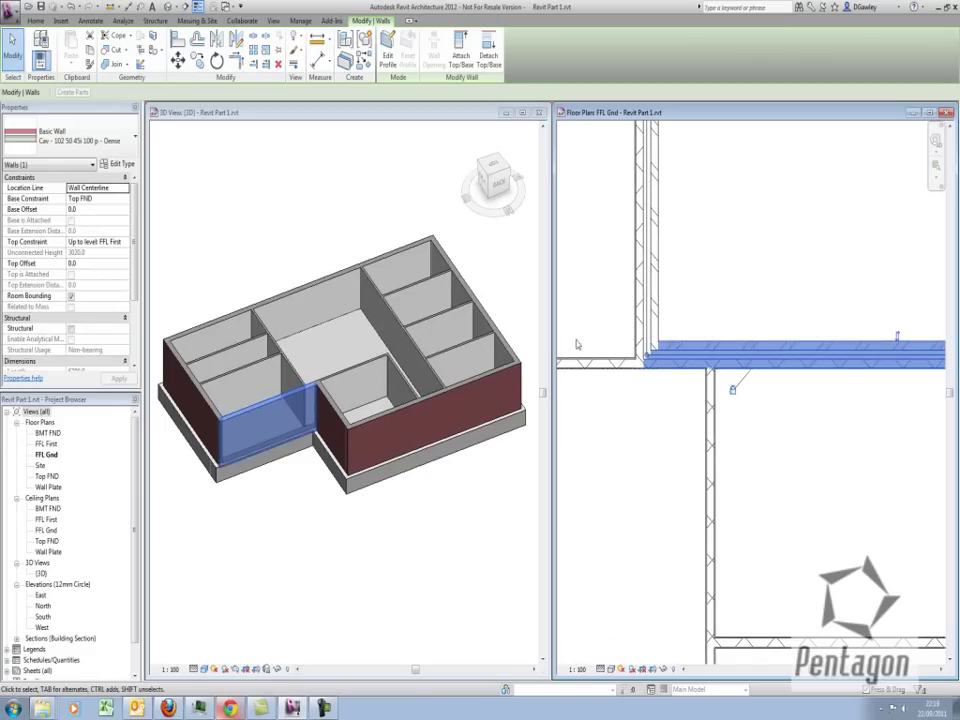
left_click(54, 7)
left_click(433, 636)
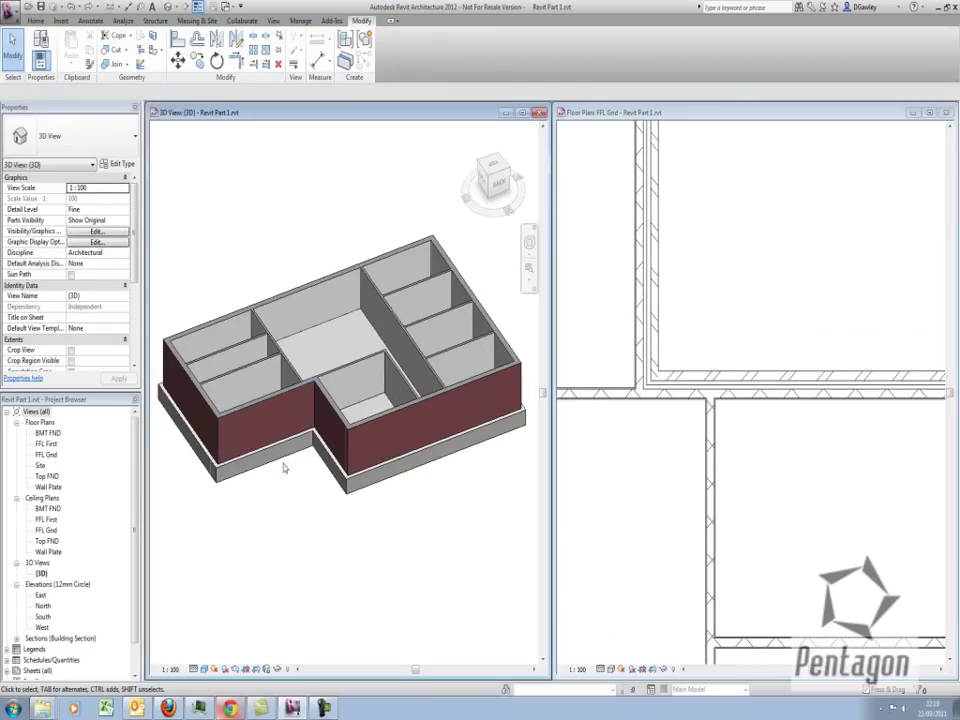
- Change the two horizontal partitions in the right-hand wing of the plan to the Partn - p 75i p - Stud wall type
scroll(275, 450, "up", 3)
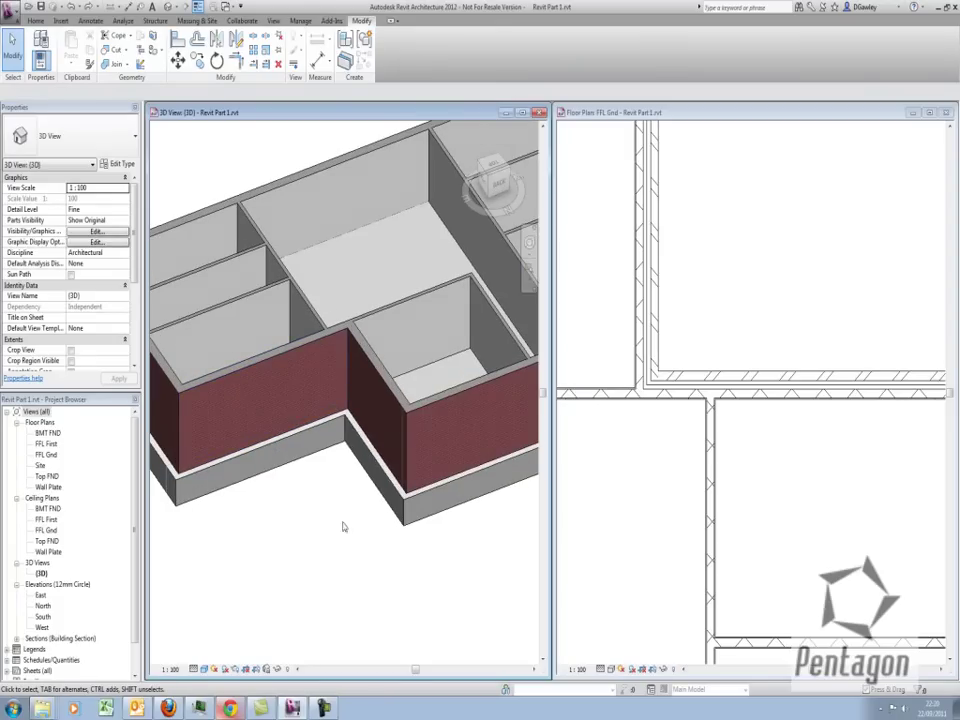
left_click(771, 340)
scroll(762, 343, "down", 8)
middle_click_drag(759, 375, 797, 367)
scroll(805, 410, "up", 1)
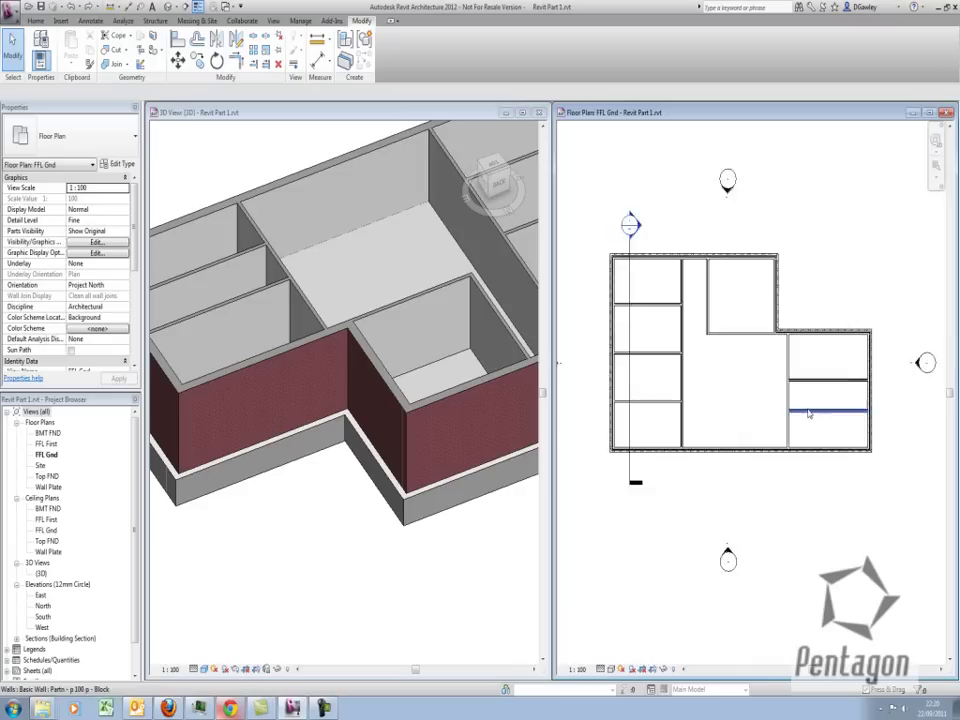
scroll(893, 510, "up", 3)
left_click_drag(788, 387, 765, 300)
middle_click_drag(737, 273, 674, 281)
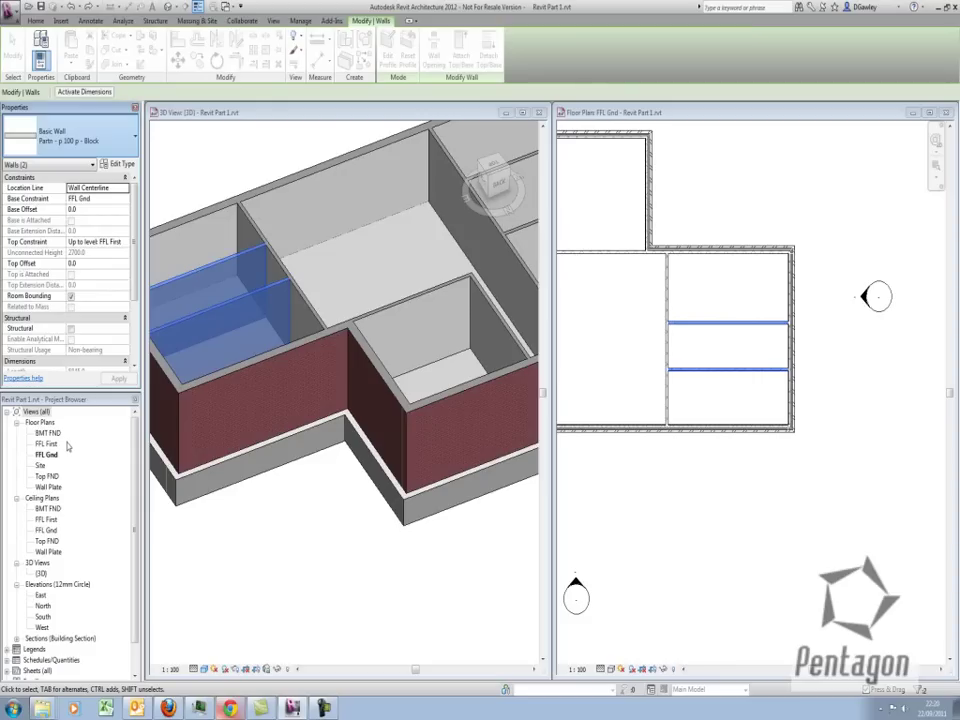
left_click(775, 397)
- Set the distance from the lower stud partition in the right-hand wing to the partition above it to 1600 mm
middle_click_drag(697, 372, 686, 311)
scroll(688, 309, "up", 2)
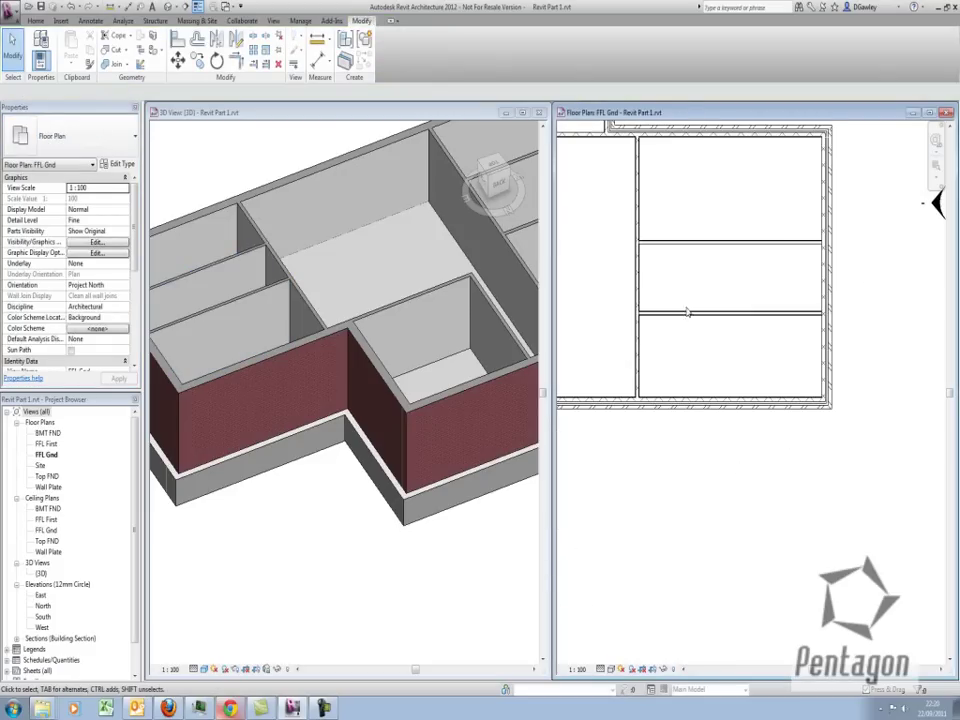
left_click(730, 310)
middle_click_drag(858, 282, 829, 300)
left_click(814, 295)
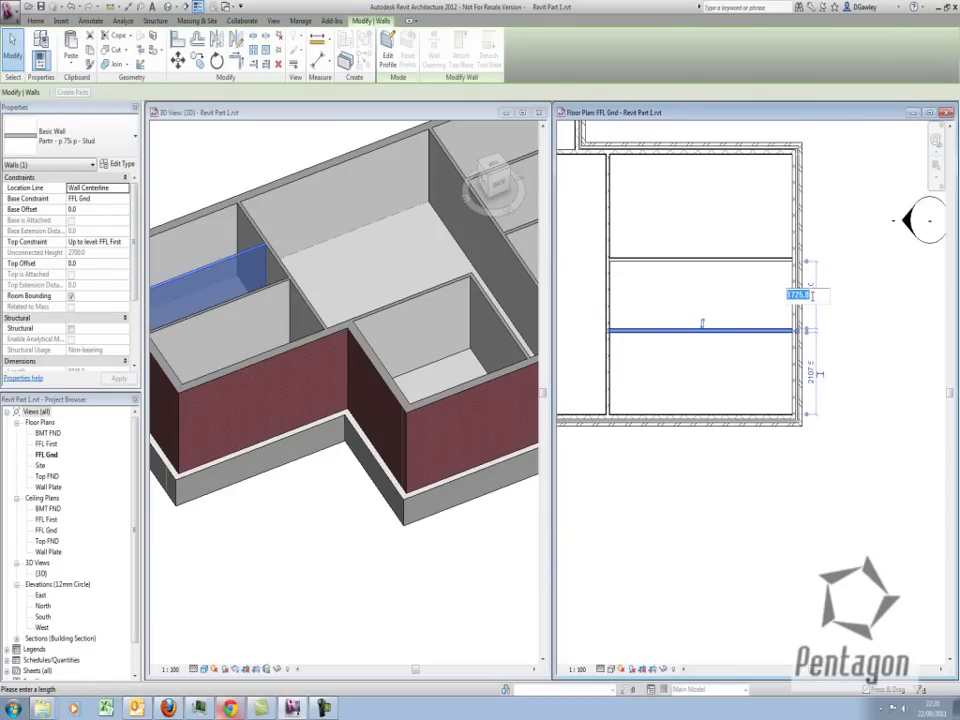
key("Return")
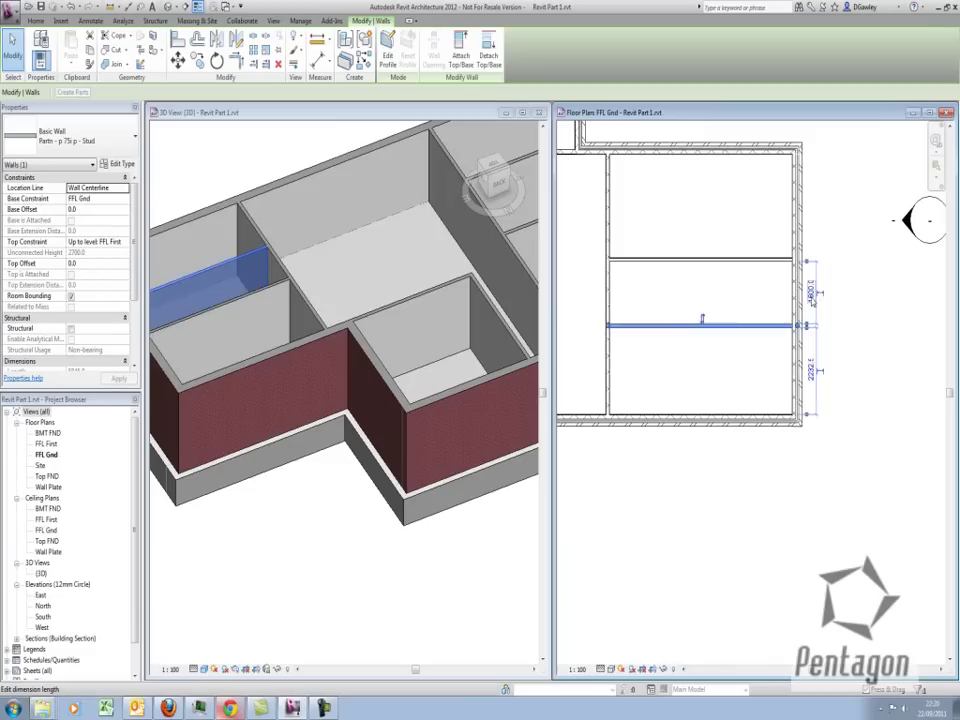
left_click(761, 379)
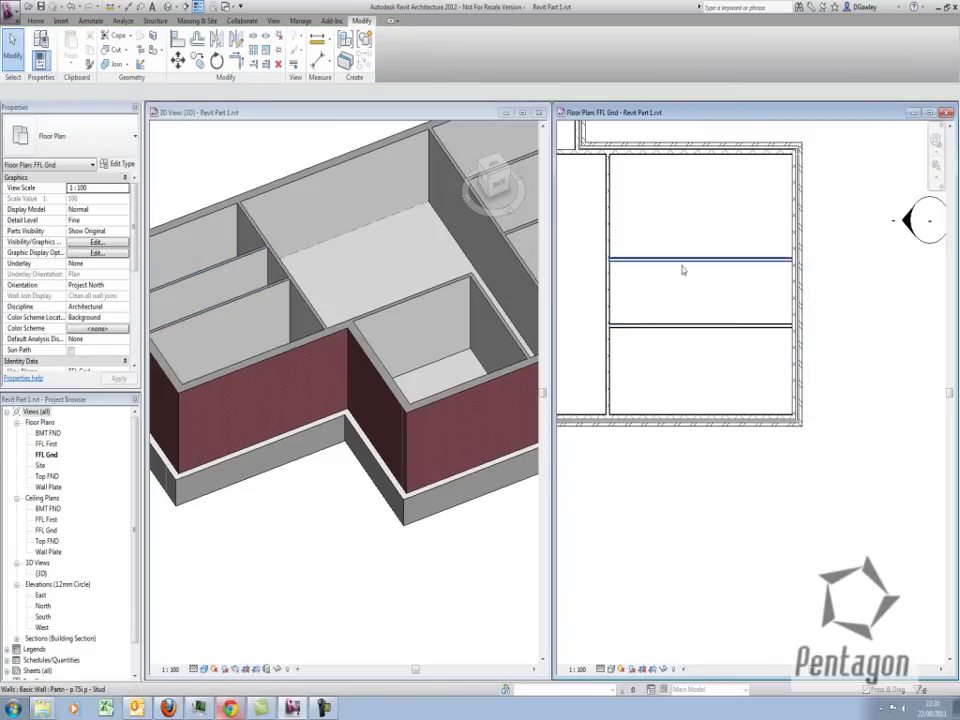
- Draw a similar chained stud wall enclosing the central space's lower-left corner, with an about 1500 mm long 45° diagonal segment, ending at the external wall
scroll(615, 300, "up", 3)
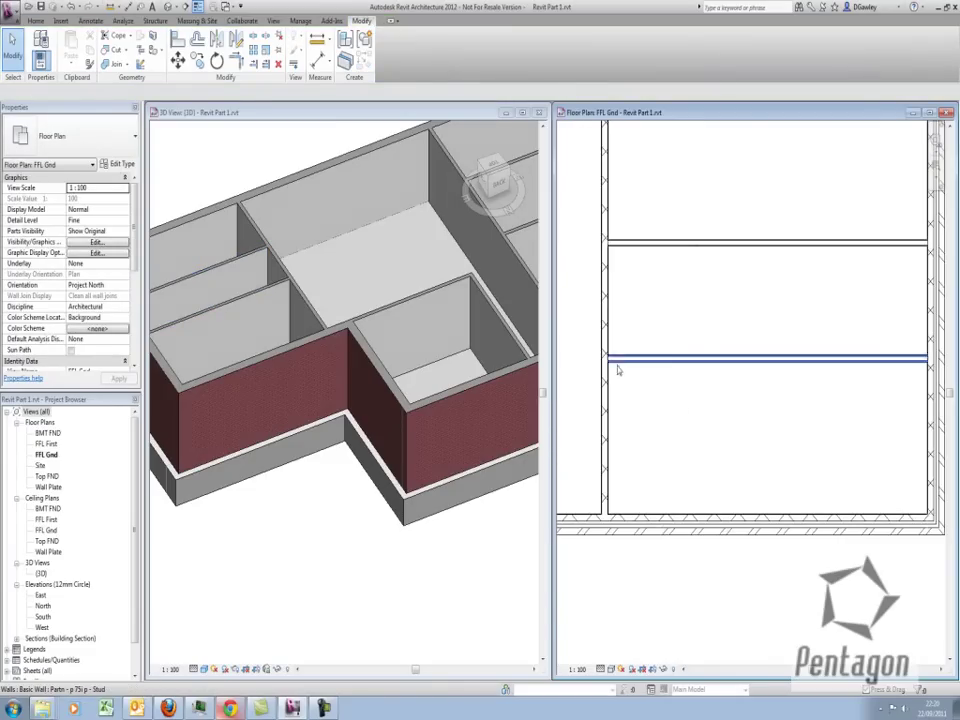
scroll(629, 358, "up", 2)
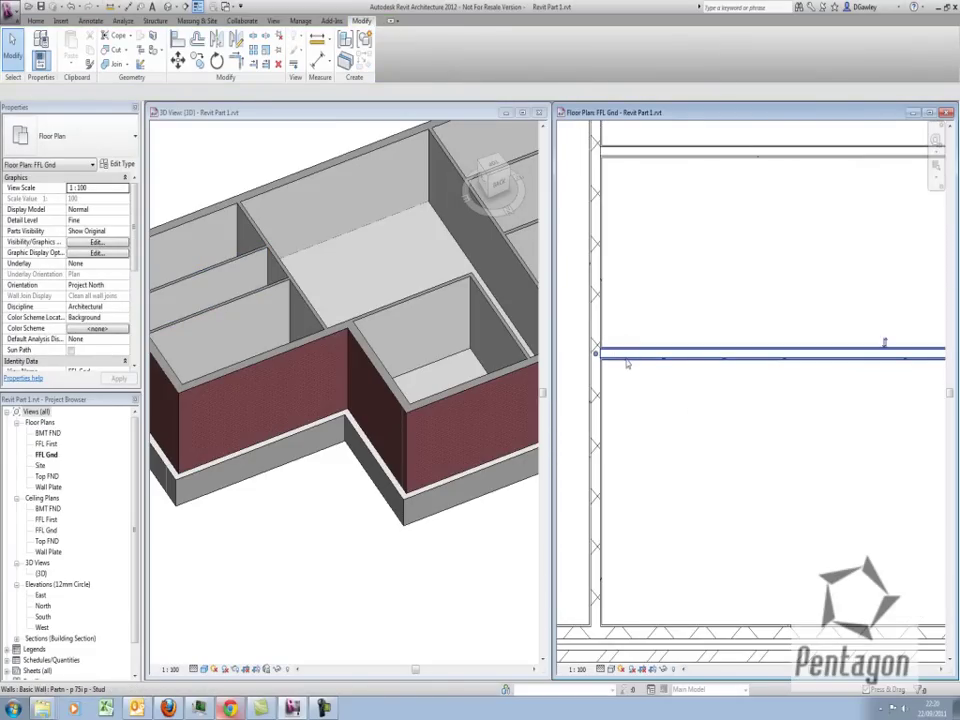
left_click(626, 355)
right_click(625, 360)
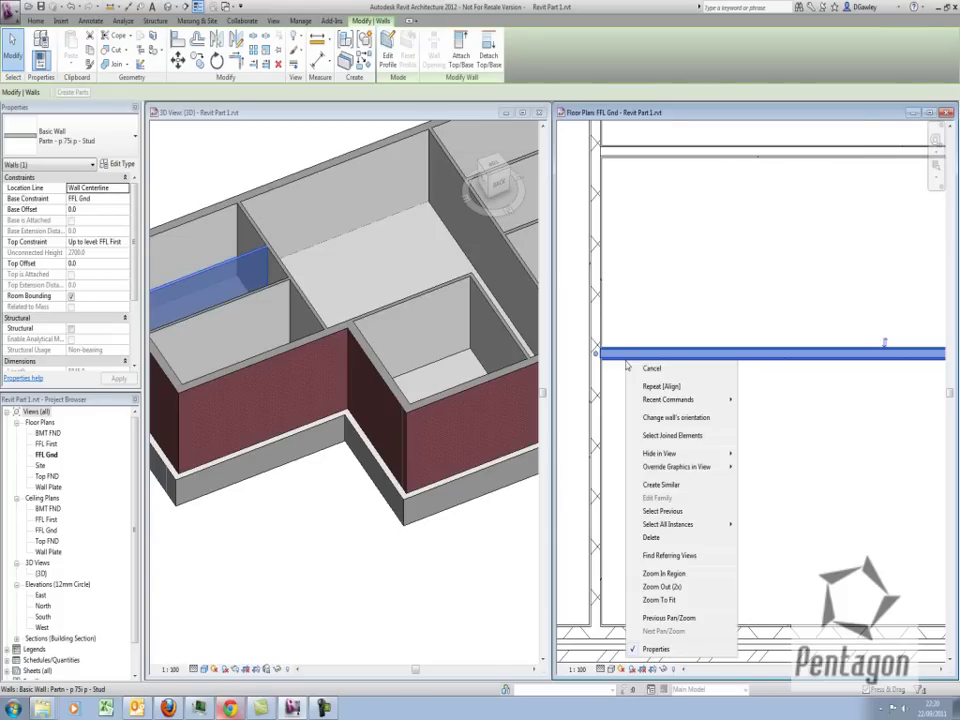
left_click(690, 486)
scroll(663, 480, "down", 3)
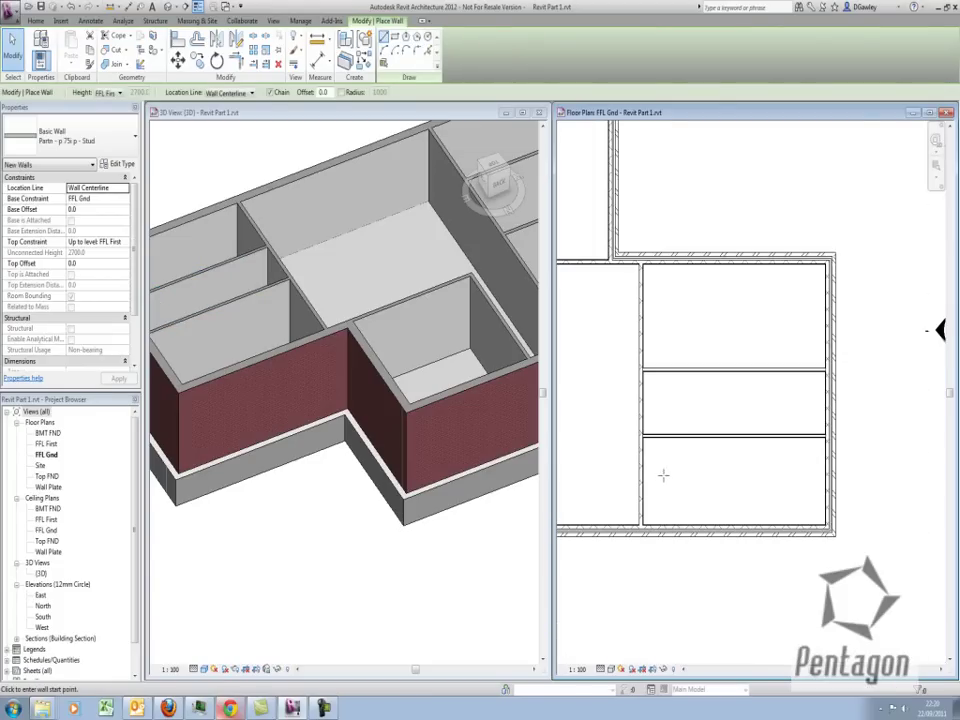
scroll(690, 340, "up", 3)
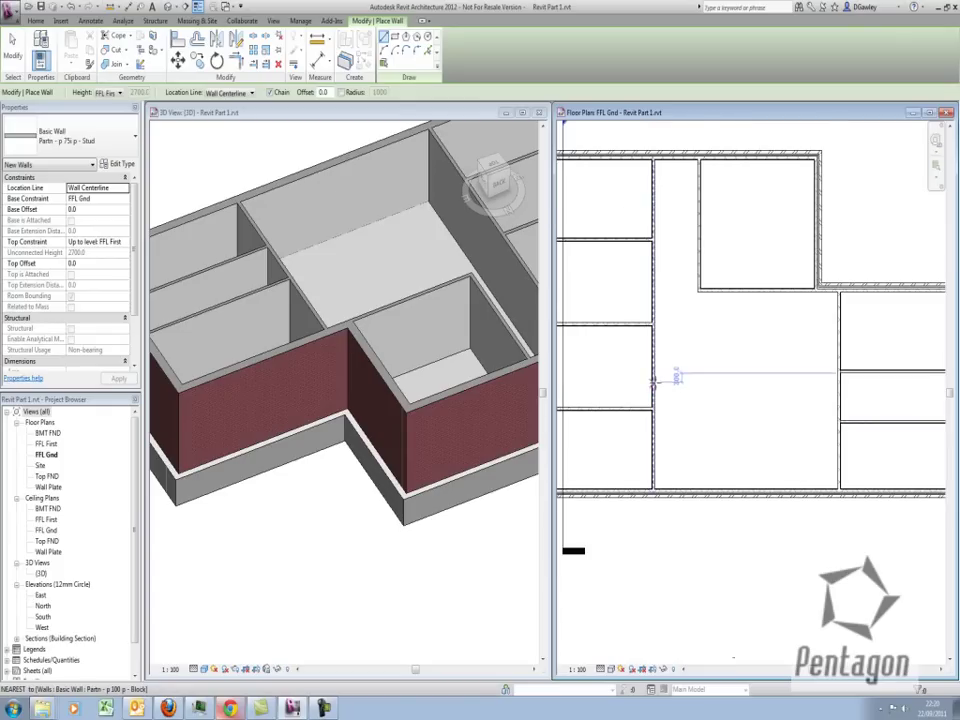
left_click(680, 381)
left_click(705, 381)
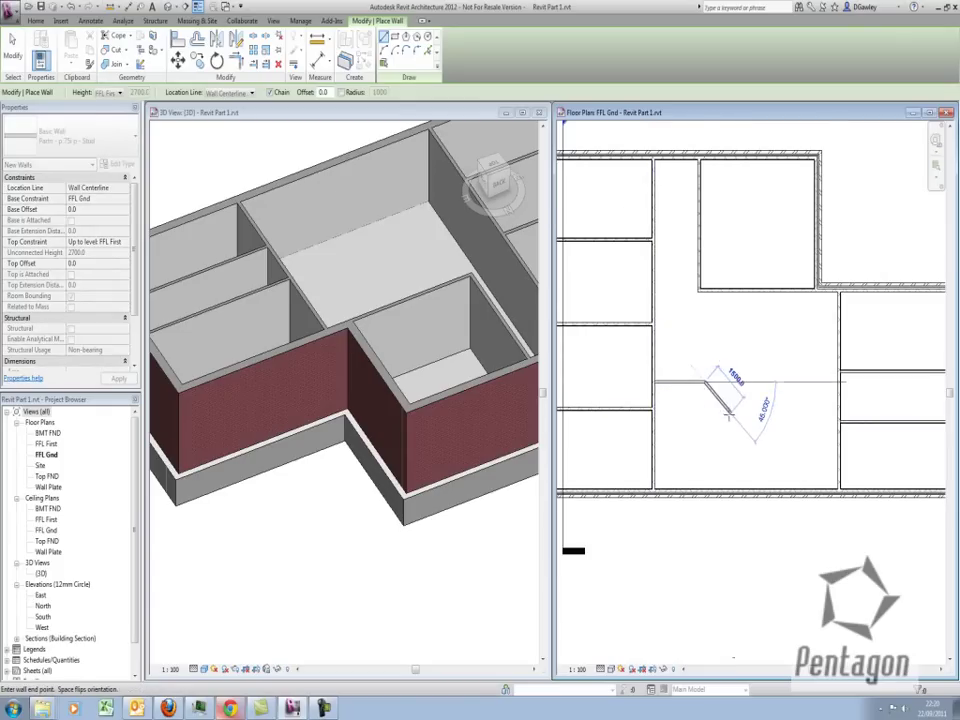
left_click(730, 411)
left_click(731, 491)
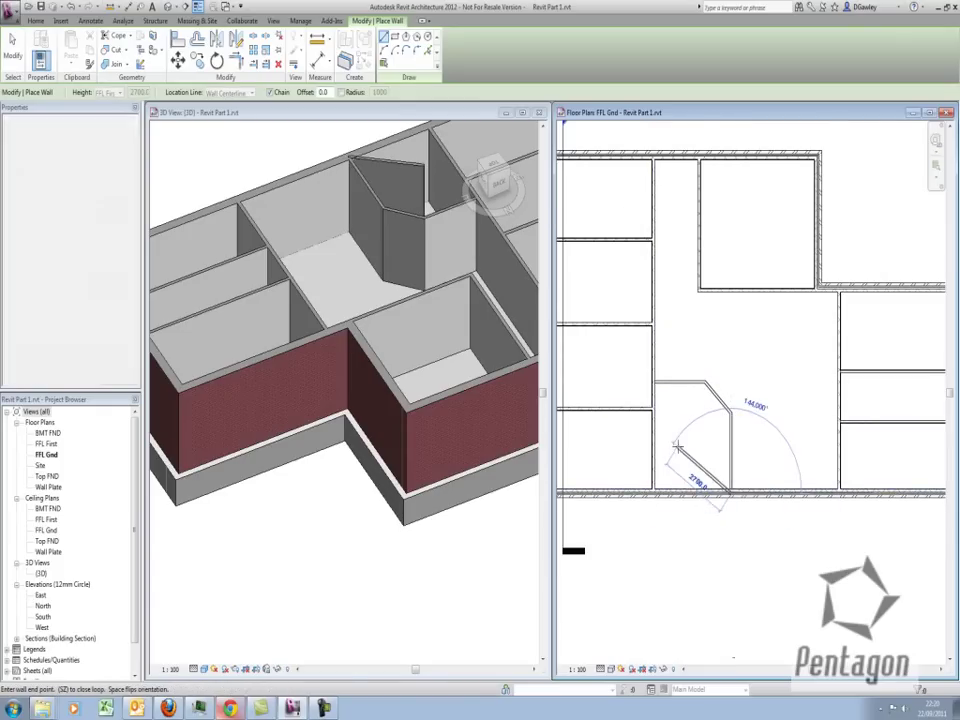
key("Escape")
middle_click_drag(725, 257, 723, 345)
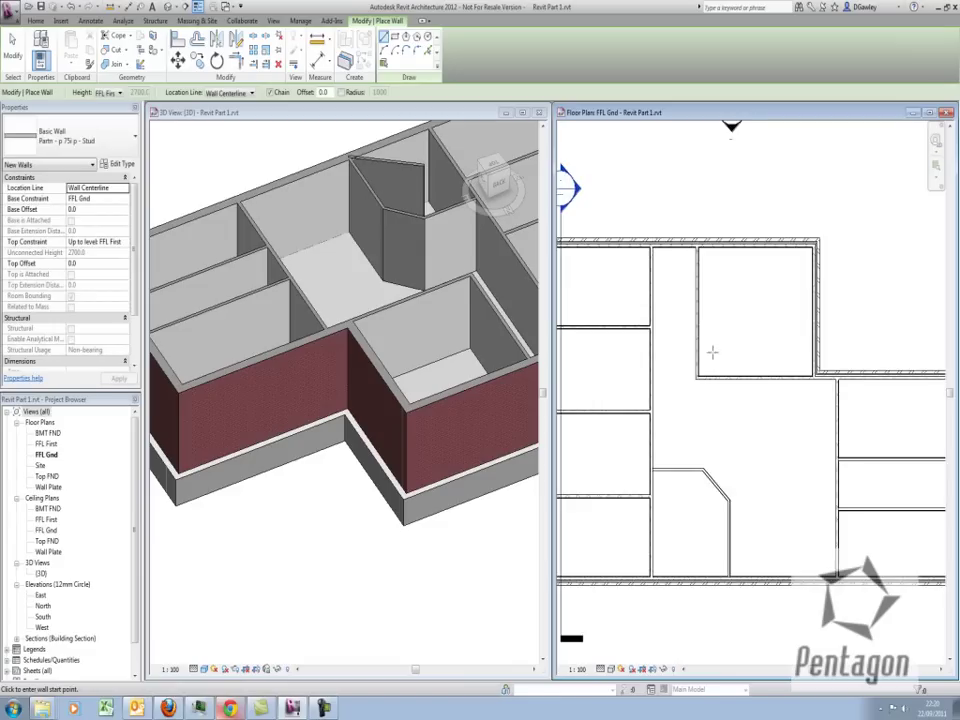
scroll(715, 355, "down", 3)
right_click(782, 354)
left_click(800, 358)
middle_click_drag(745, 398, 745, 414)
scroll(745, 414, "down", 1)
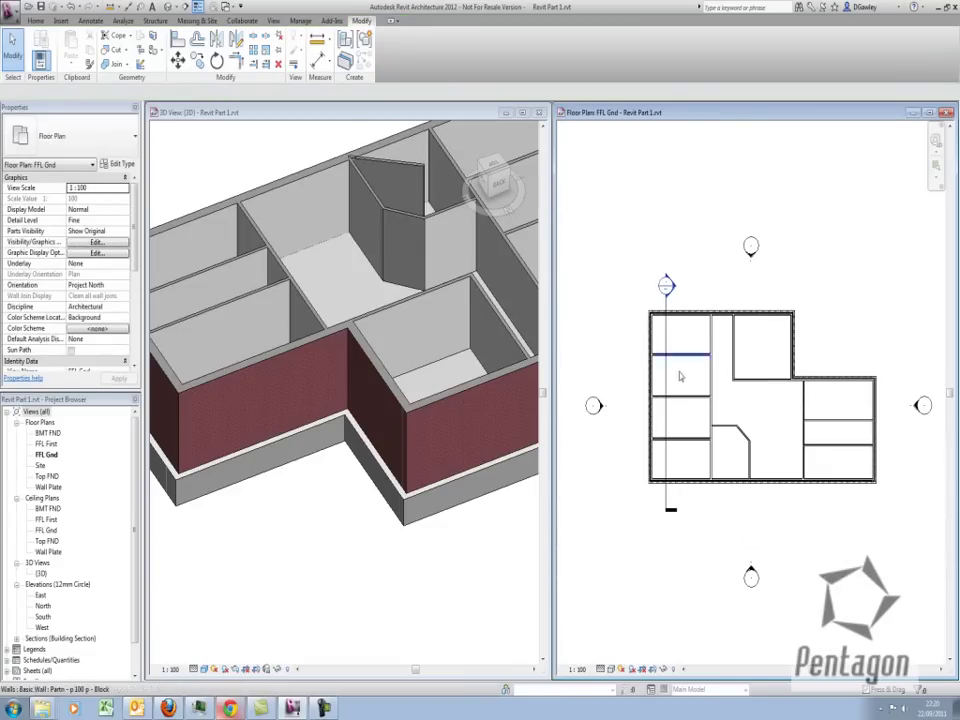
- Start placing doors and browse the family library to the UK Internal Doors folder
left_click(439, 527)
mouse_move(439, 529)
middle_mouse_down("shift")
mouse_move(370, 525)
mouse_move(446, 536)
mouse_move(444, 452)
mouse_move(435, 531)
middle_mouse_up("shift")
left_click(731, 418)
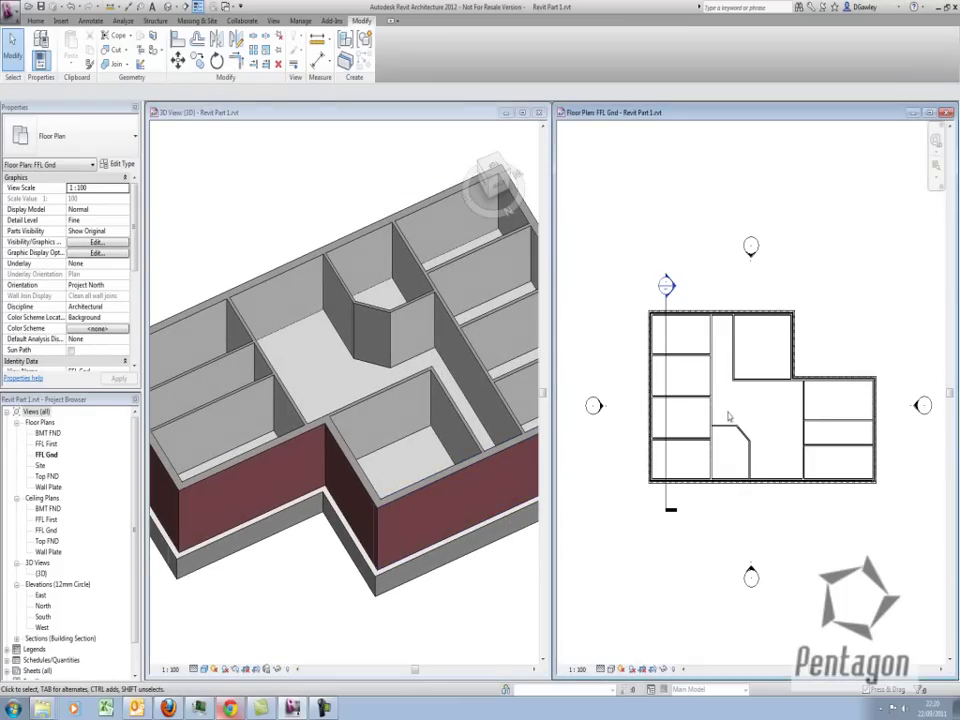
scroll(731, 405, "up", 4)
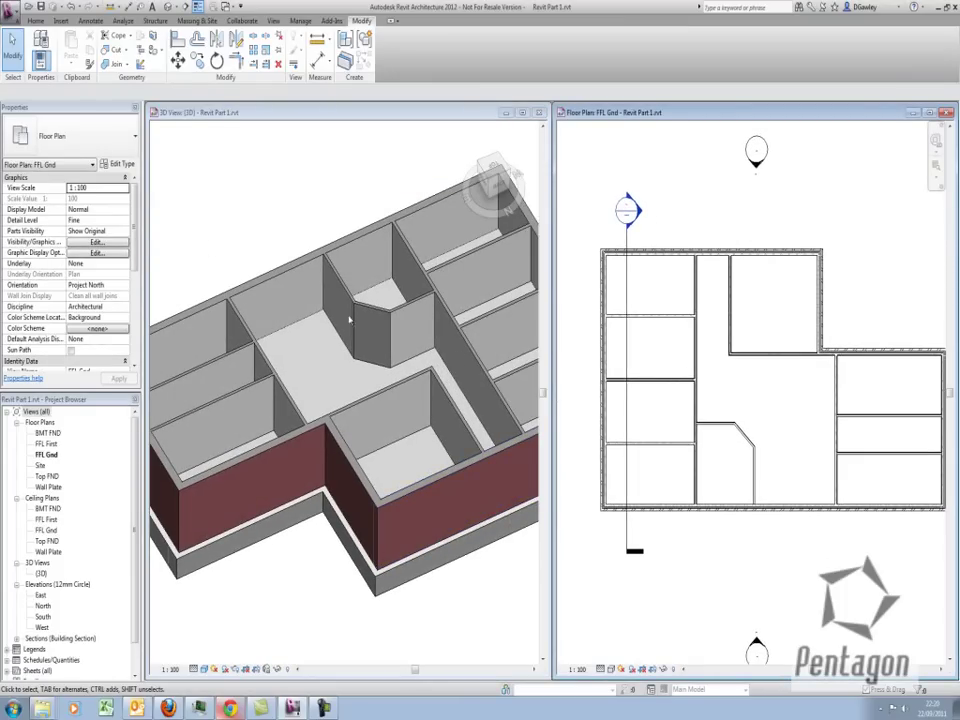
left_click(36, 21)
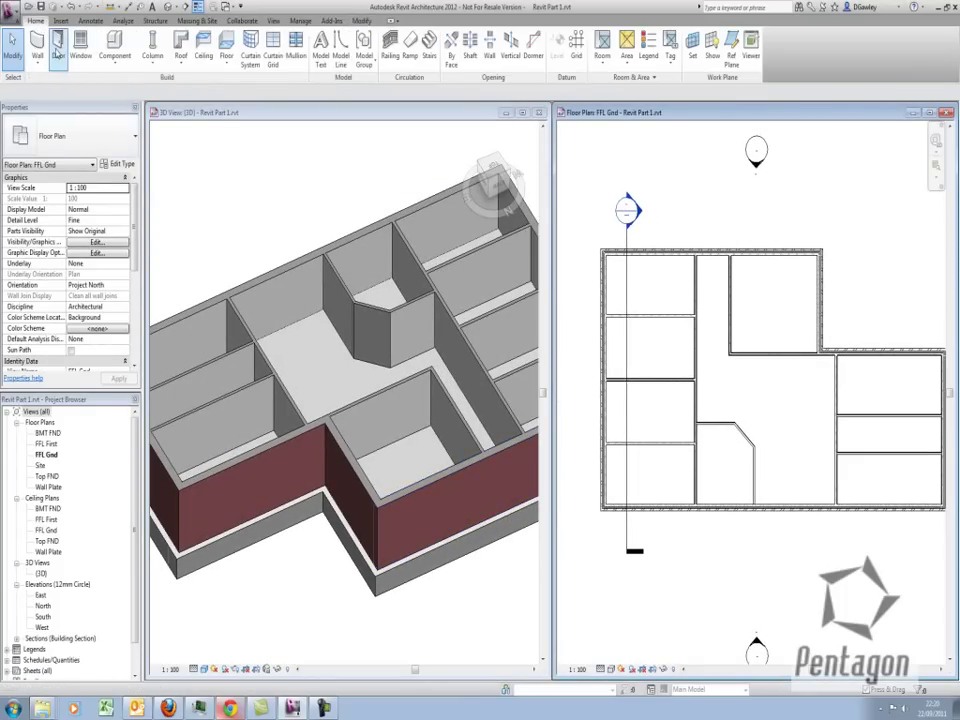
left_click(58, 42)
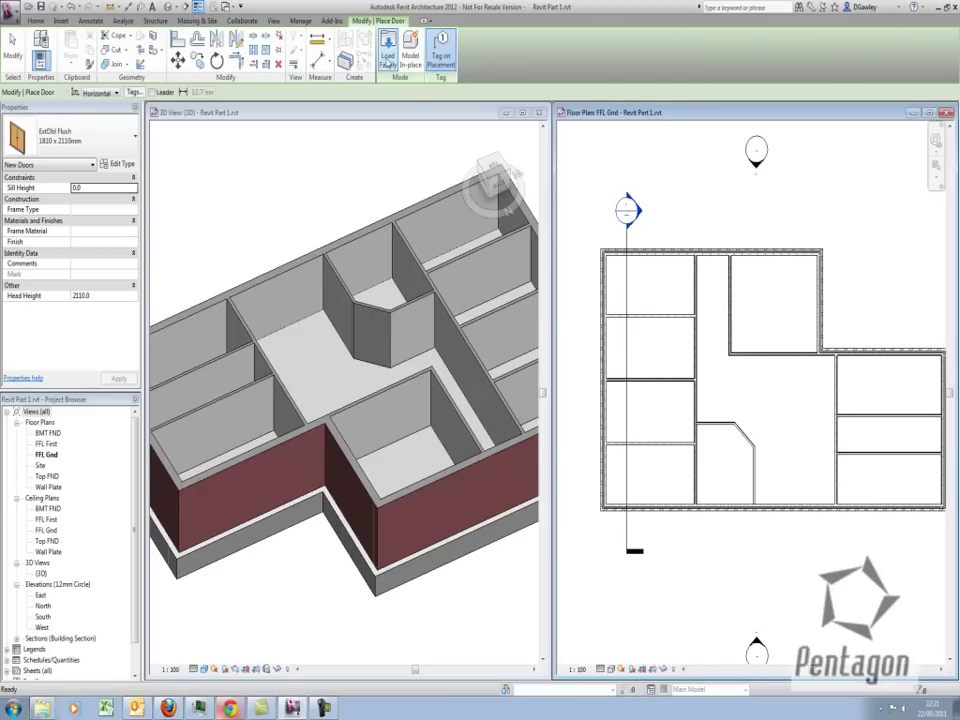
left_click(389, 58)
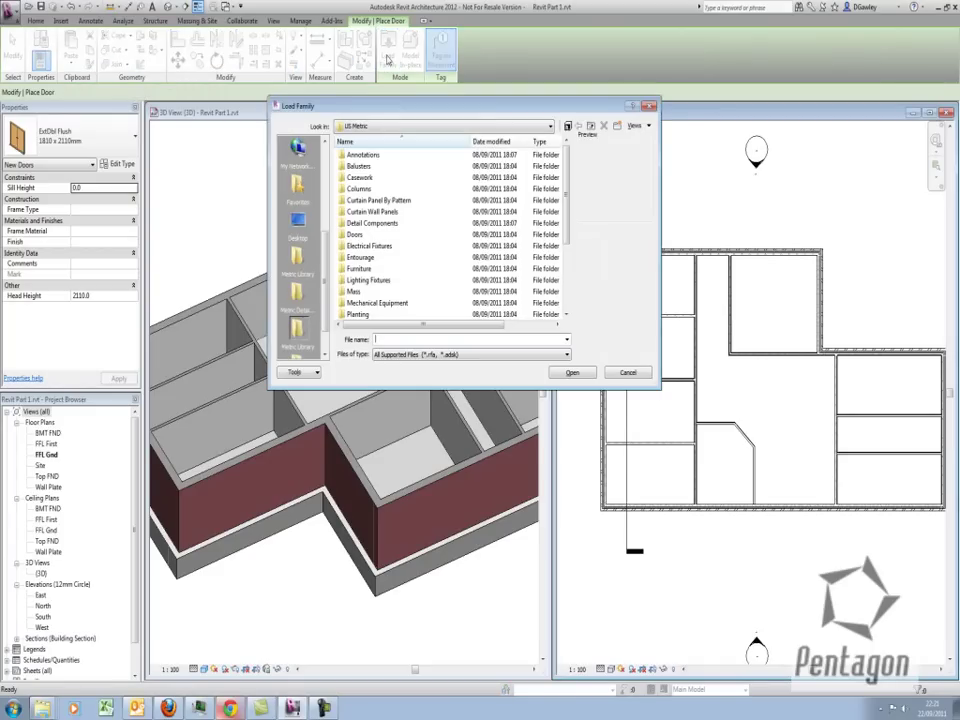
left_click(590, 126)
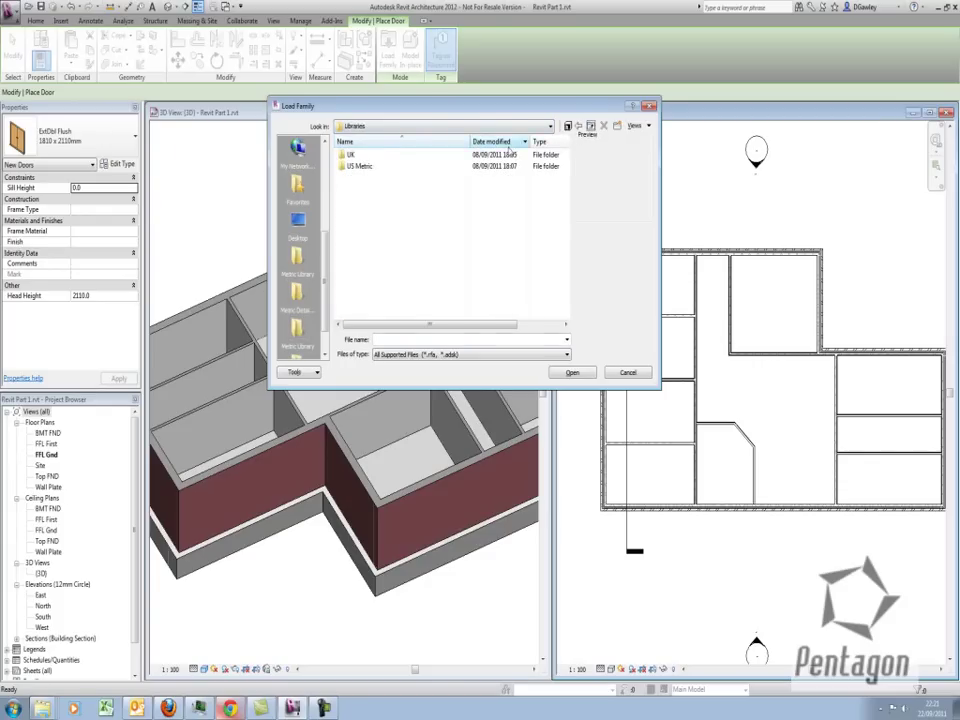
double_click(350, 157)
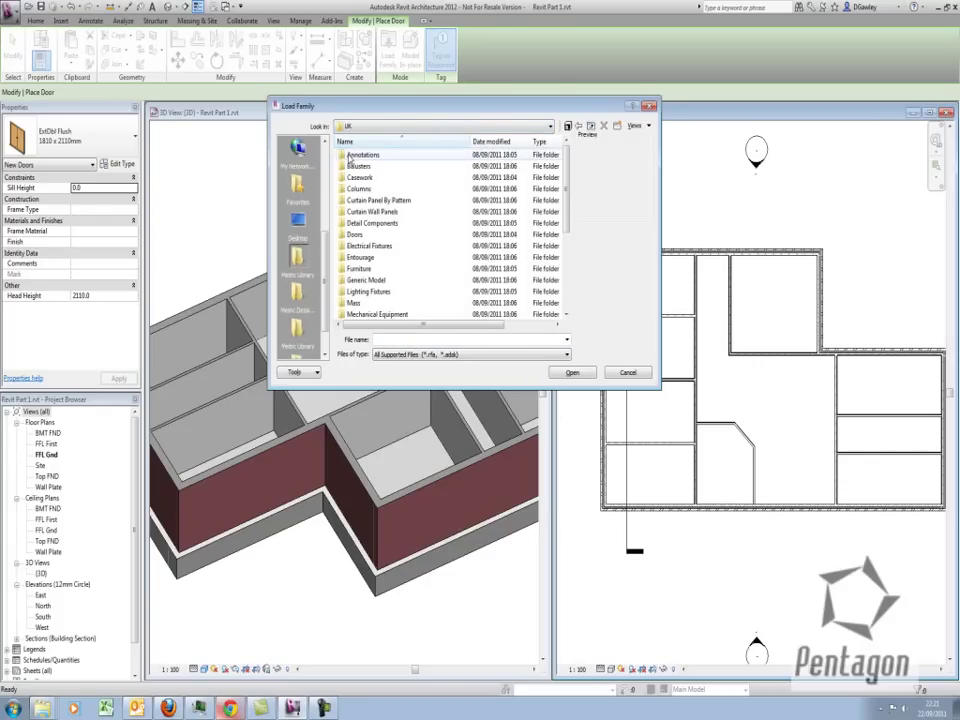
double_click(355, 241)
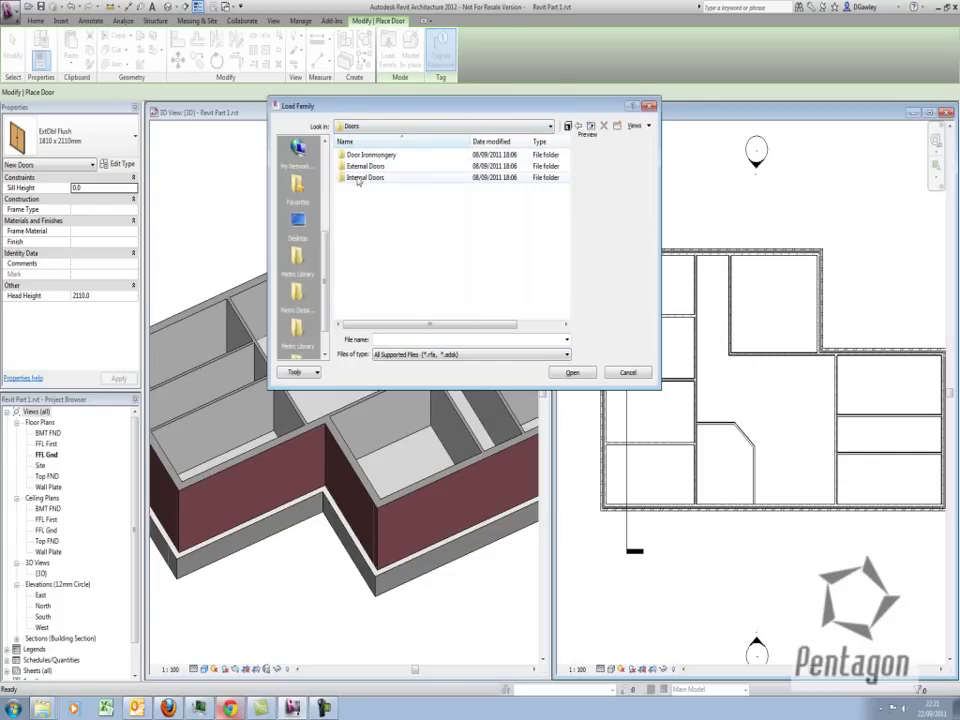
double_click(362, 175)
- Preview the internal door families and load IntSgl (3).rfa into the project
left_click(360, 158)
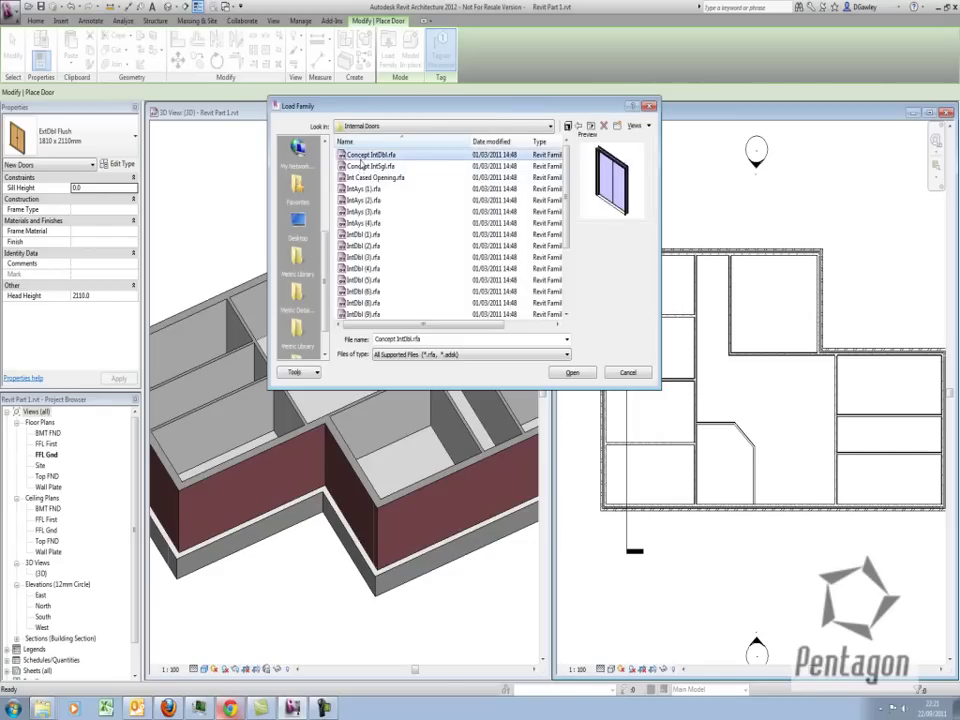
key("Down")
key("Down")
key("Down")
key("Down")
key("Down")
key("Down")
key("Down")
key("Down")
key("Down")
key("Down")
key("Down")
key("Down")
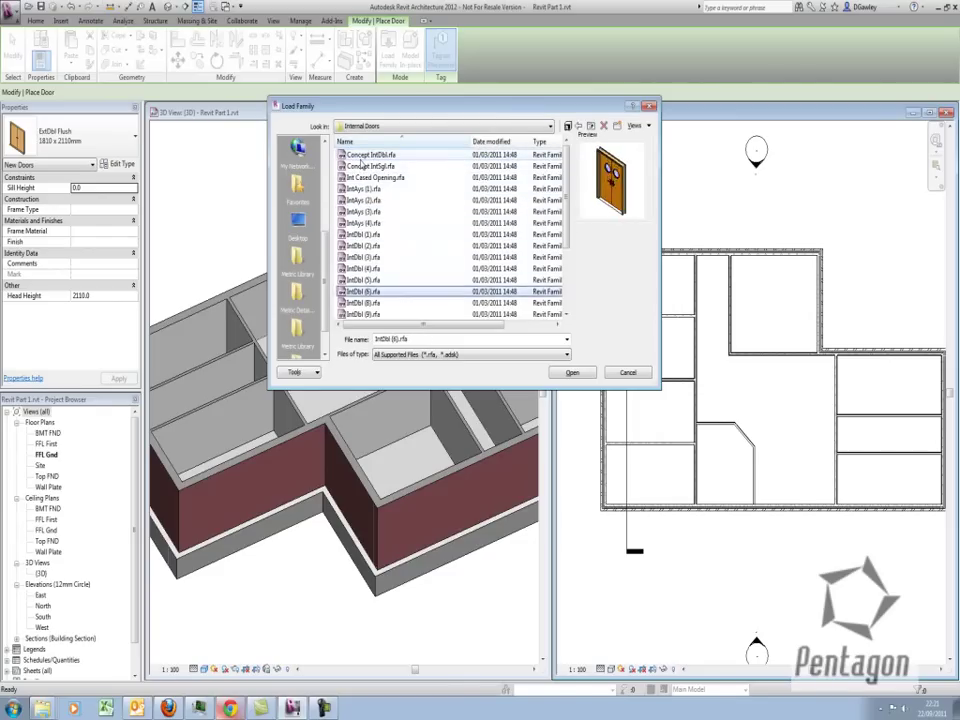
key("Down")
key("Down")
key("Down")
key("Down")
key("Down")
key("Down")
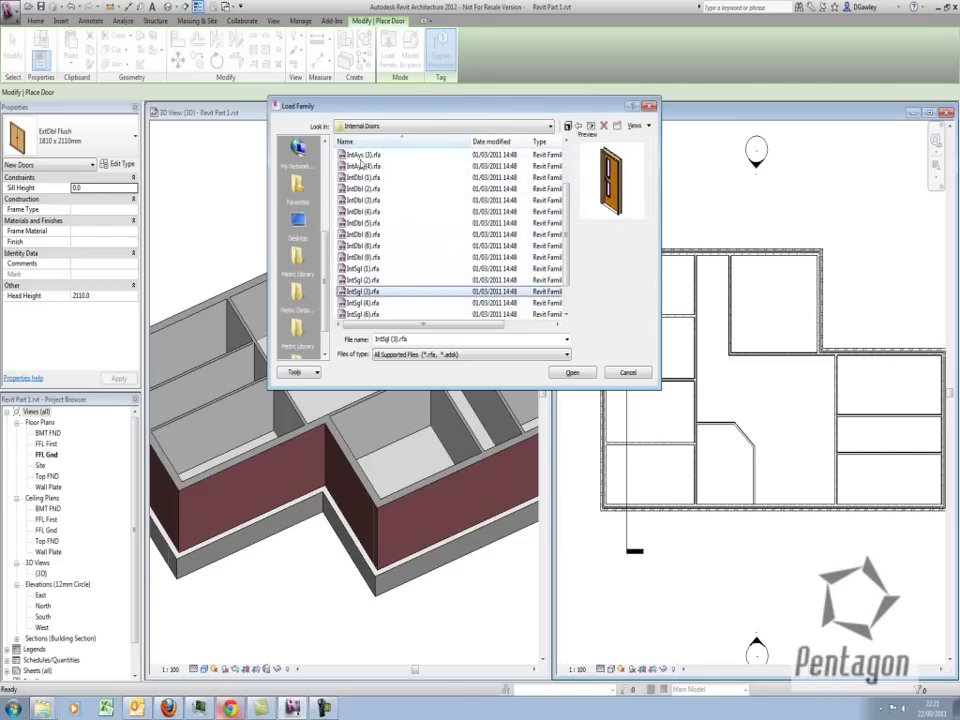
left_click(572, 372)
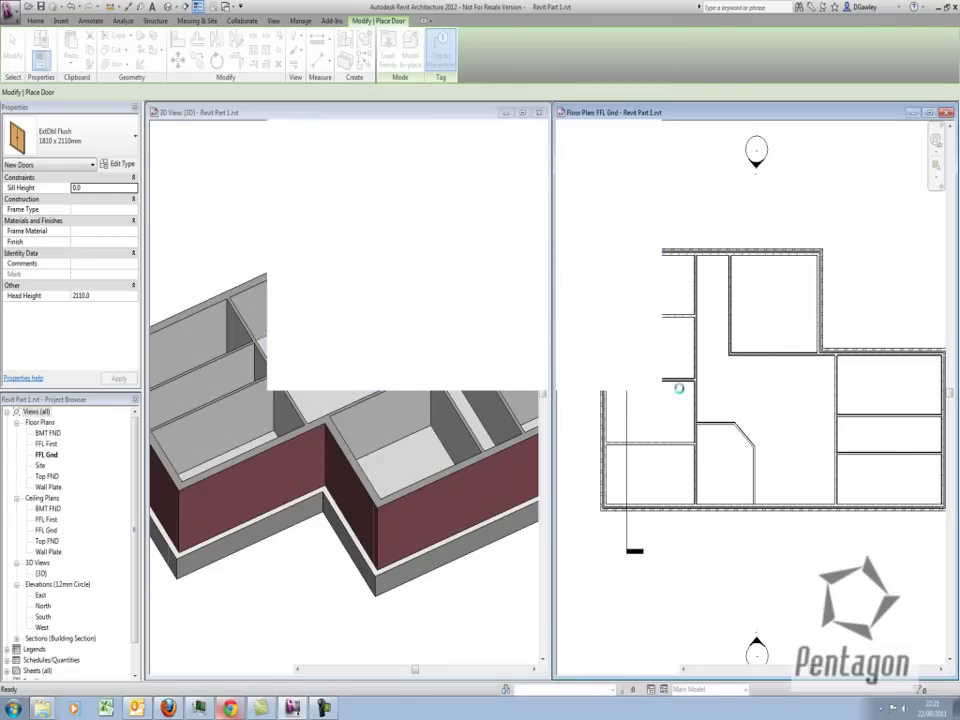
- Place IntSgl (3) 910 x 2110mm doors in the 45° diagonal wall and in the long vertical partition just above that enclosure
scroll(731, 430, "up", 5)
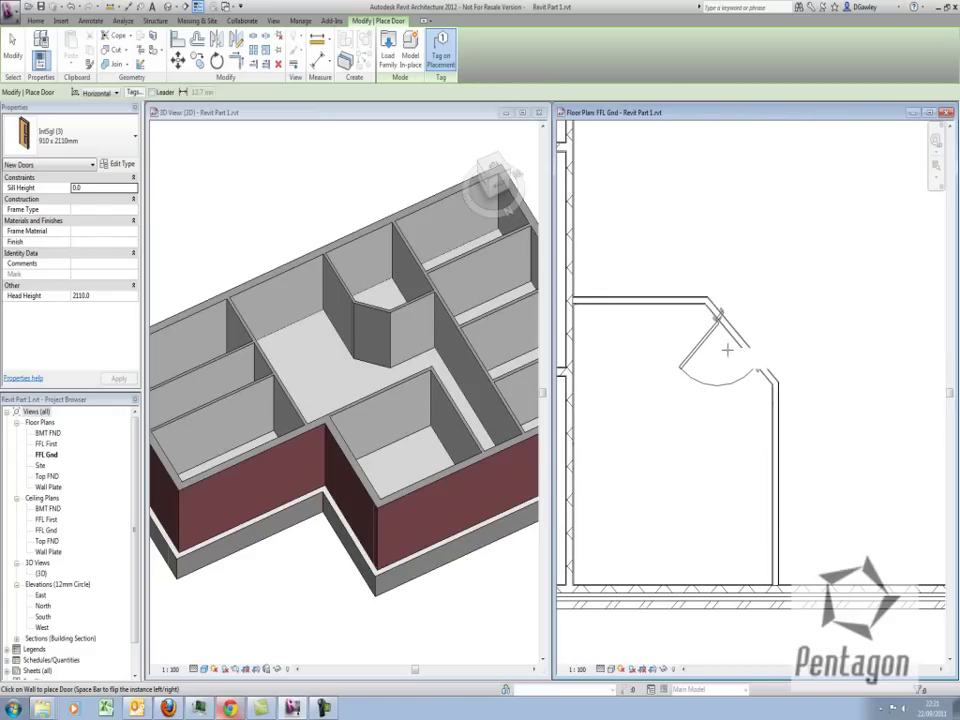
left_click(727, 350)
scroll(716, 335, "down", 3)
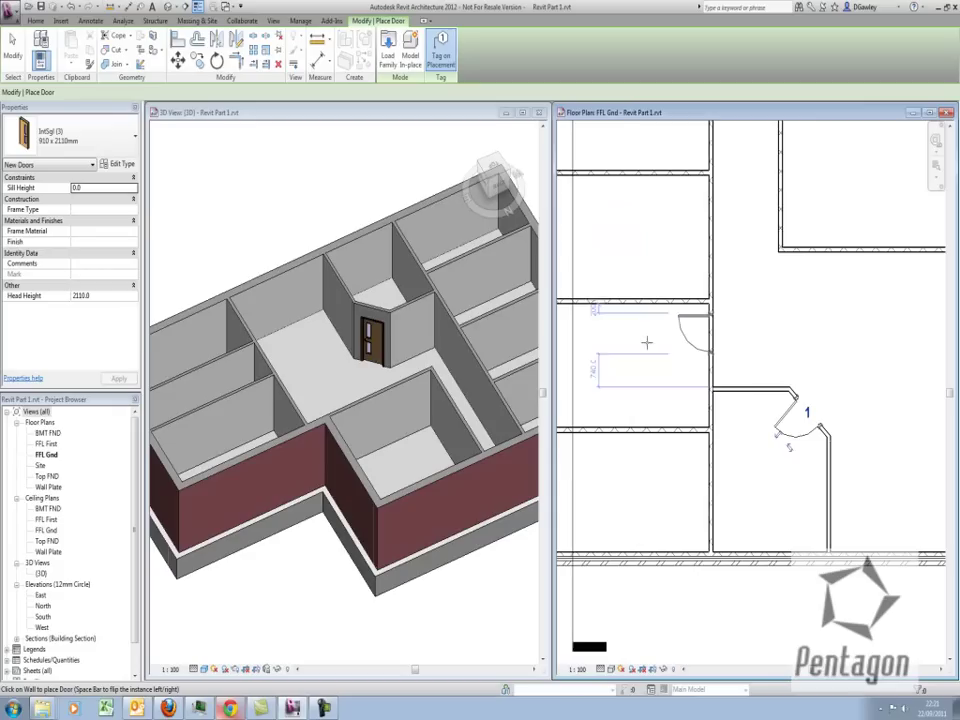
left_click(706, 335)
- Set the distance from the new door in the vertical partition to the cross partition above it to 125 mm
scroll(730, 307, "up", 2)
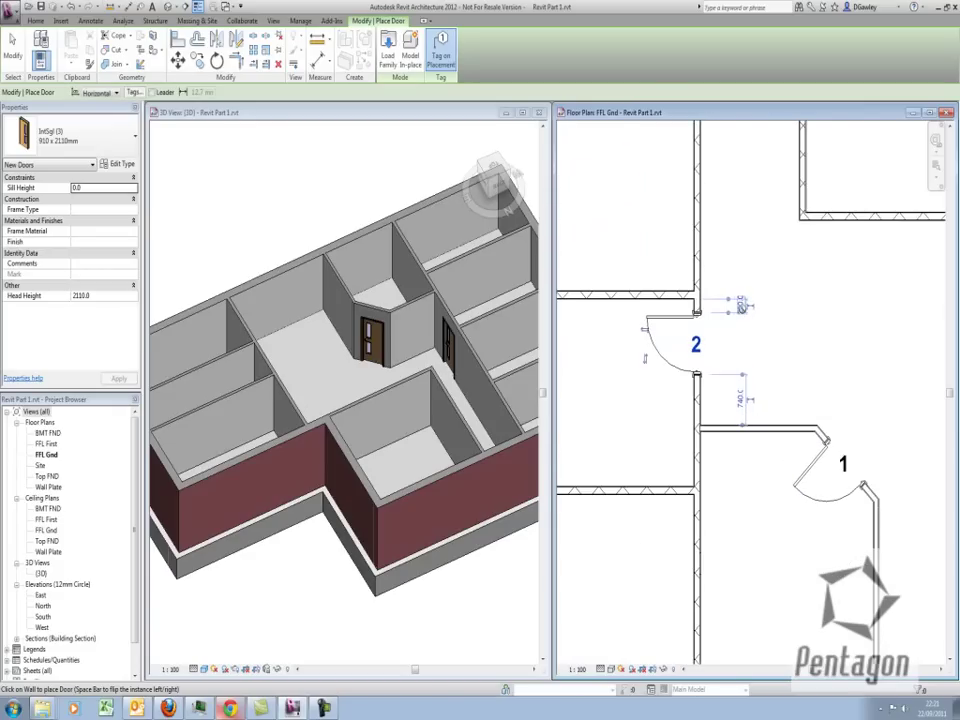
left_click(741, 306)
type("125")
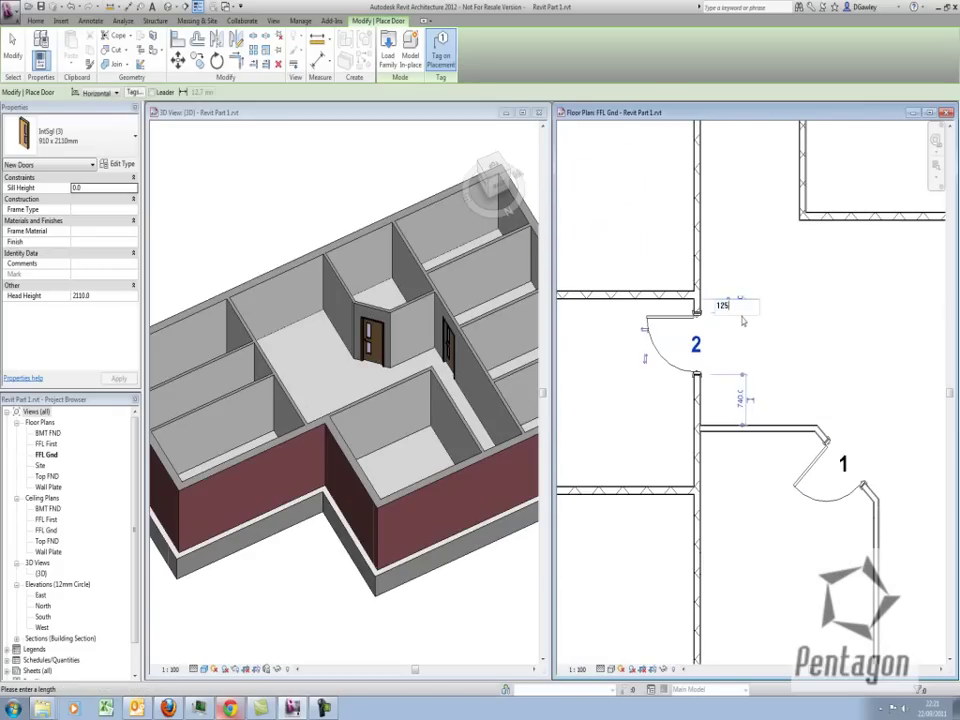
key("Return")
- Place IntSgl (3) doors from the corridor into the two upper left-hand rooms and into the large room opposite, near each room's upper corner
middle_click_drag(682, 262, 676, 566)
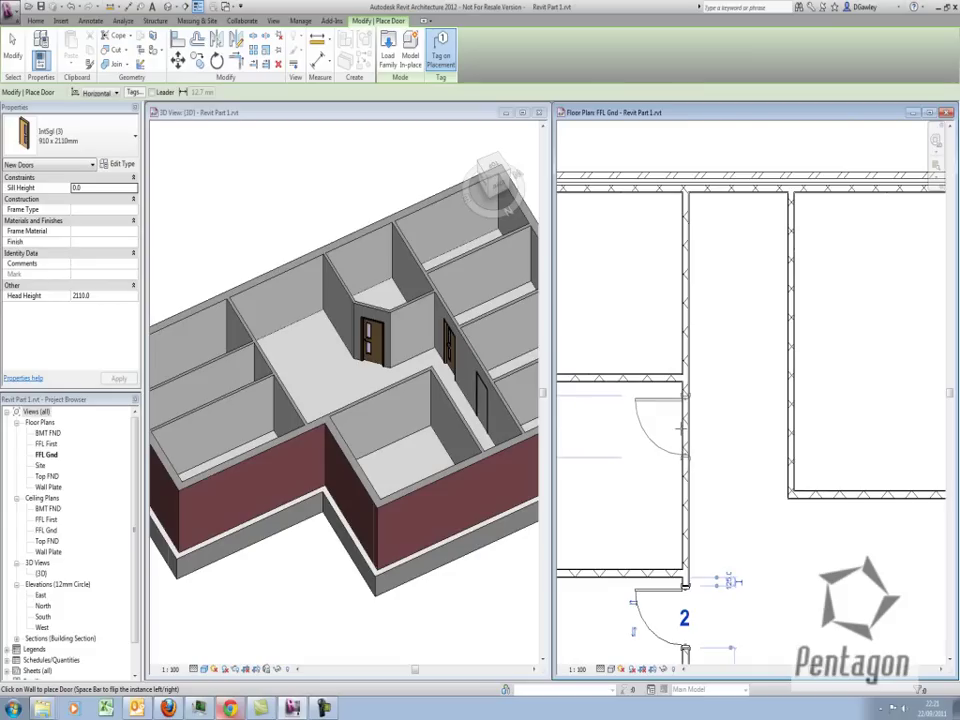
left_click(681, 428)
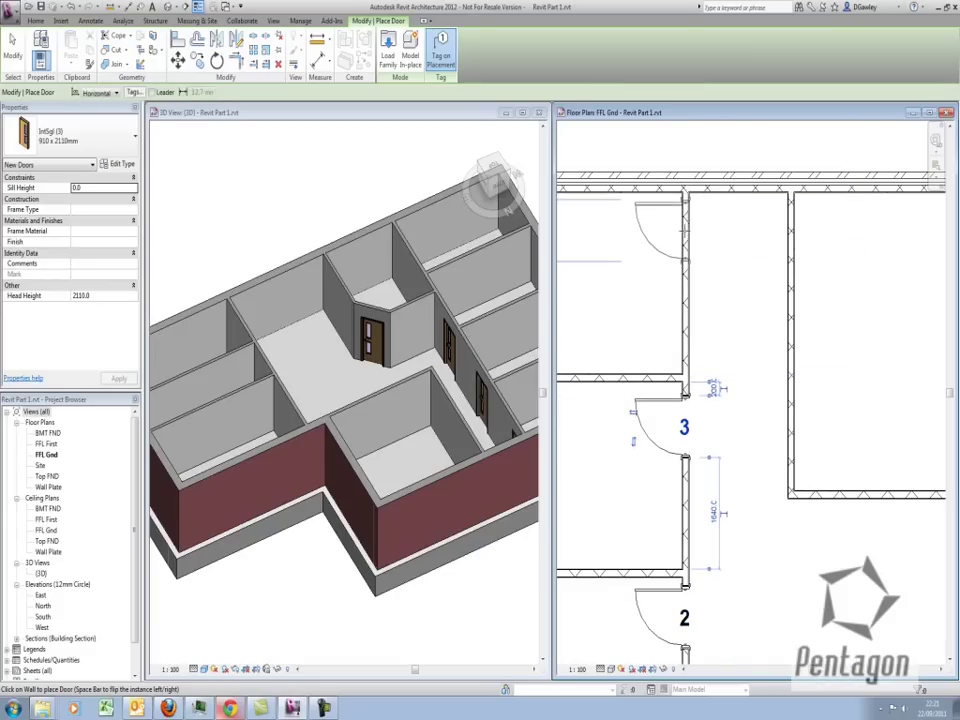
left_click(738, 237)
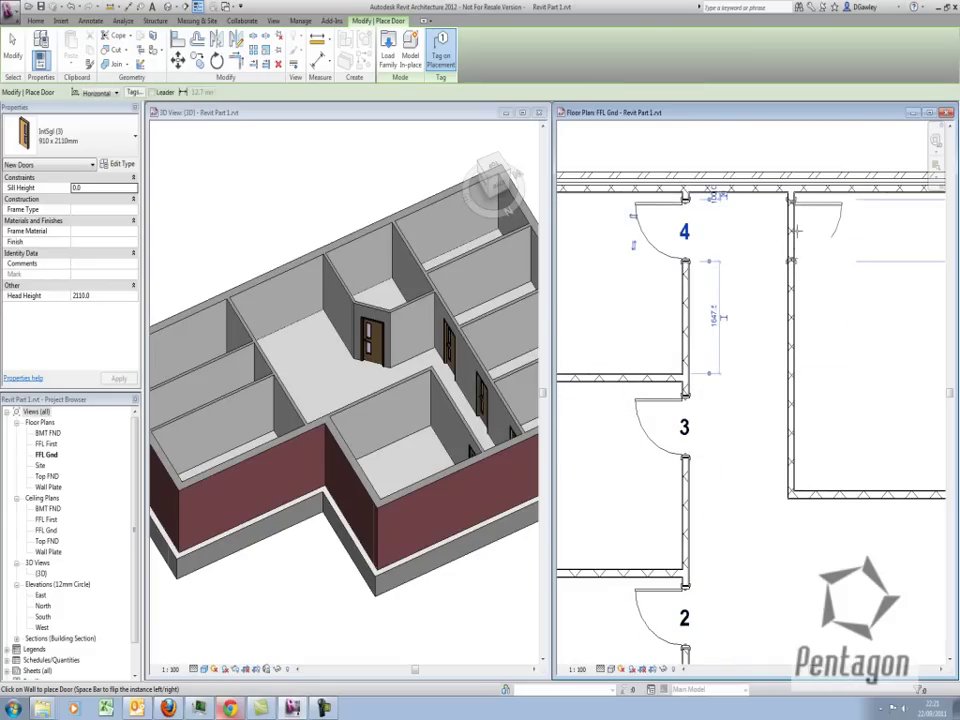
left_click(796, 231)
- Place IntSgl (3) doors into the right-hand wing's upper and lower rooms, plus one in the lower horizontal partition about 300 mm from the external wall
scroll(796, 231, "down", 4)
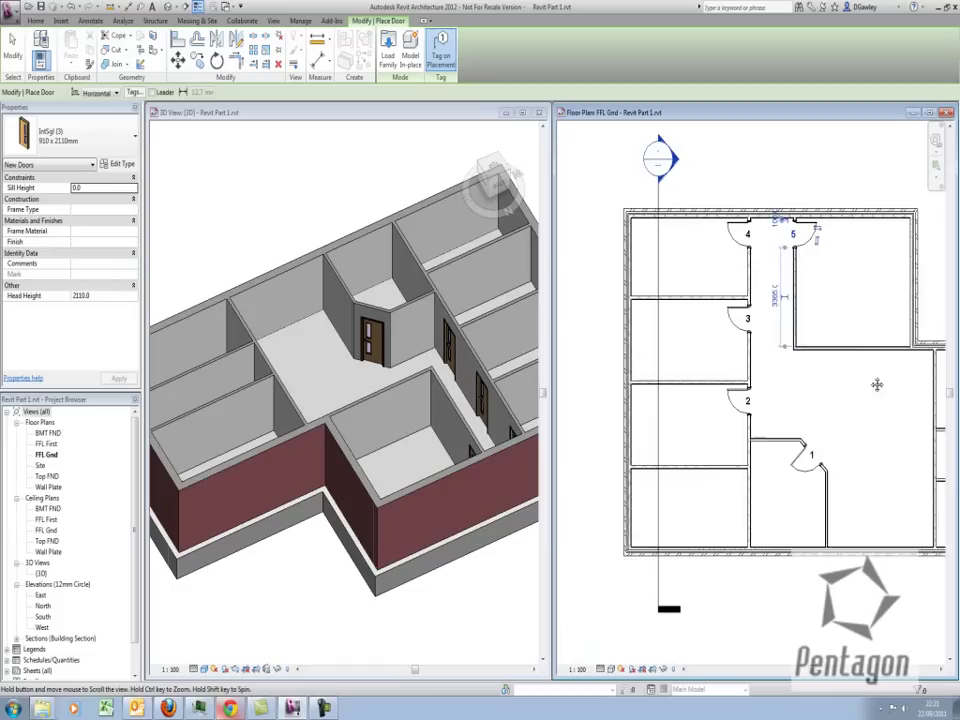
scroll(708, 351, "up", 5)
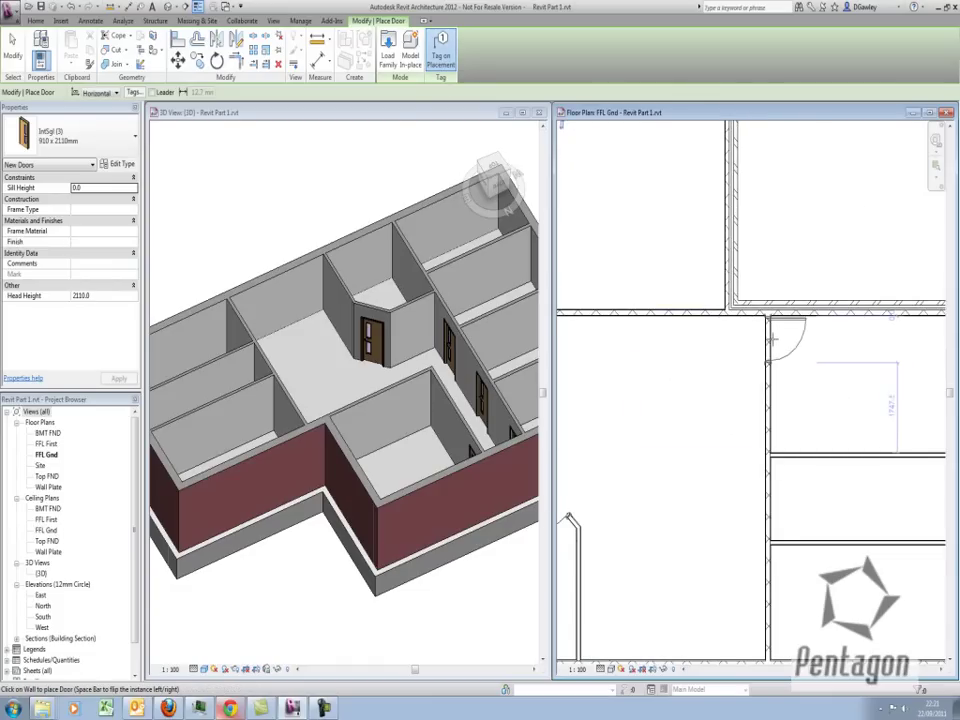
left_click(769, 346)
middle_click_drag(779, 621, 709, 401)
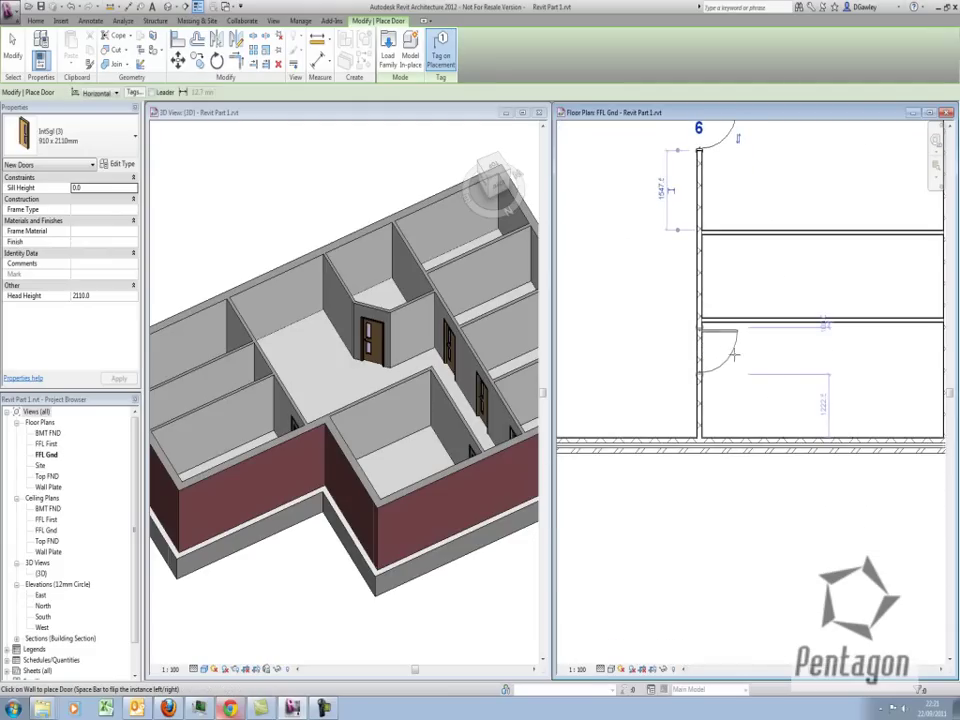
left_click(734, 354)
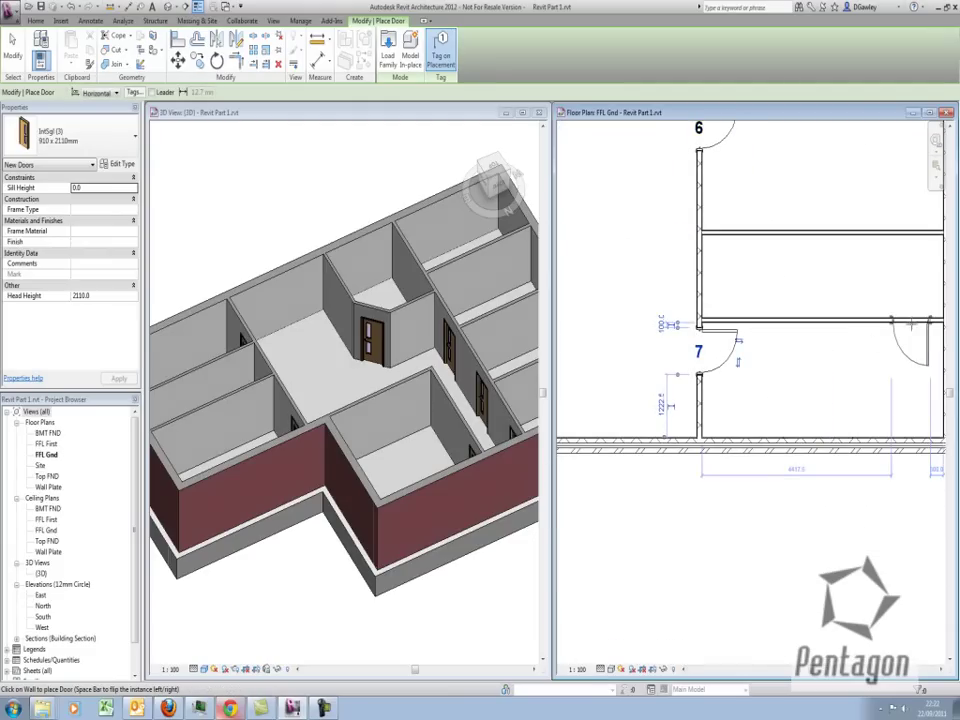
left_click(910, 326)
- Reopen family loading and browse to the UK library's External Doors folder
scroll(745, 385, "down", 3)
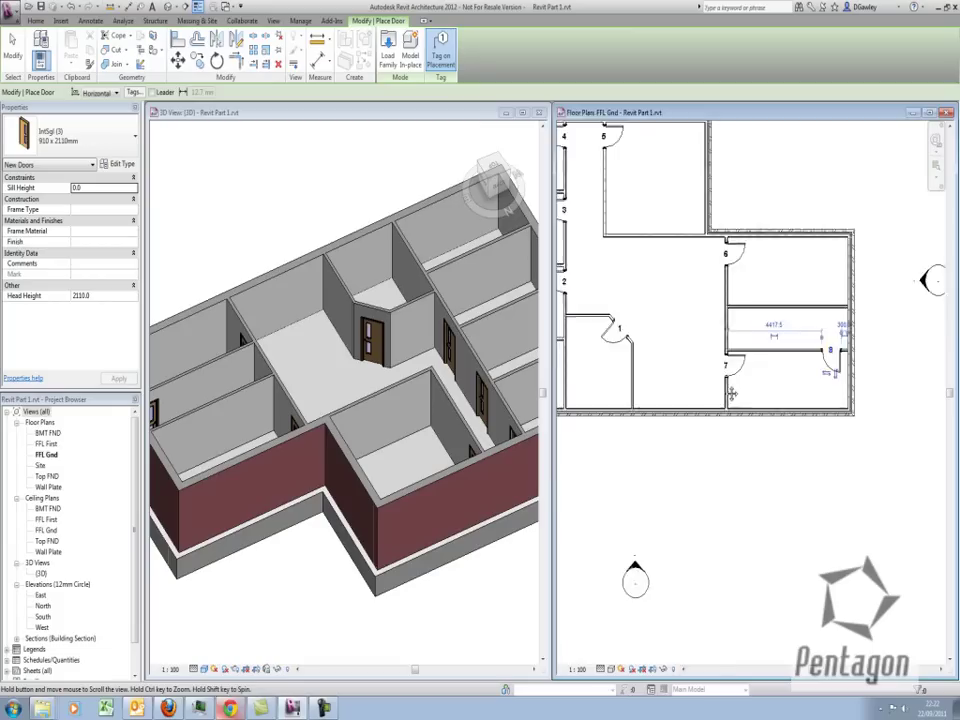
middle_click_drag(732, 393, 831, 491)
scroll(762, 416, "down", 1)
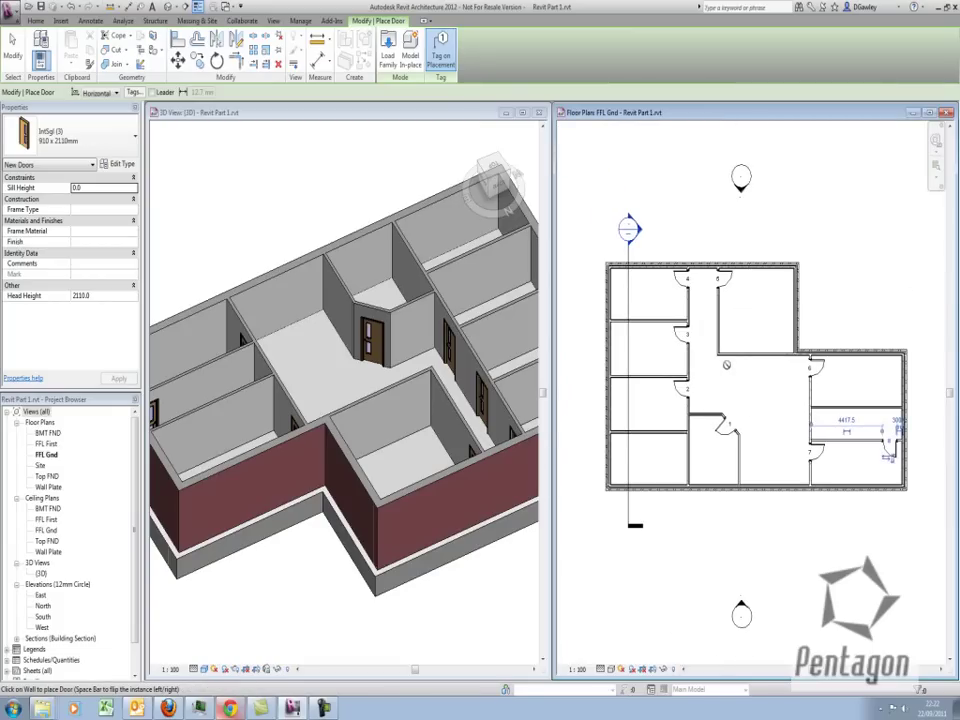
left_click(388, 50)
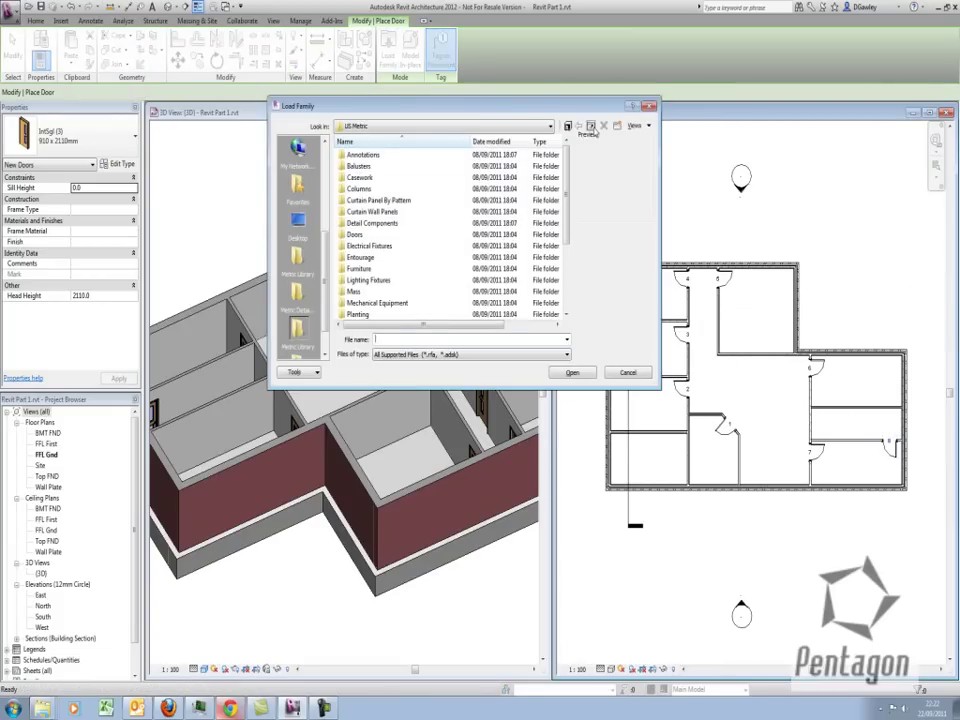
left_click(590, 126)
double_click(349, 155)
left_click(375, 211)
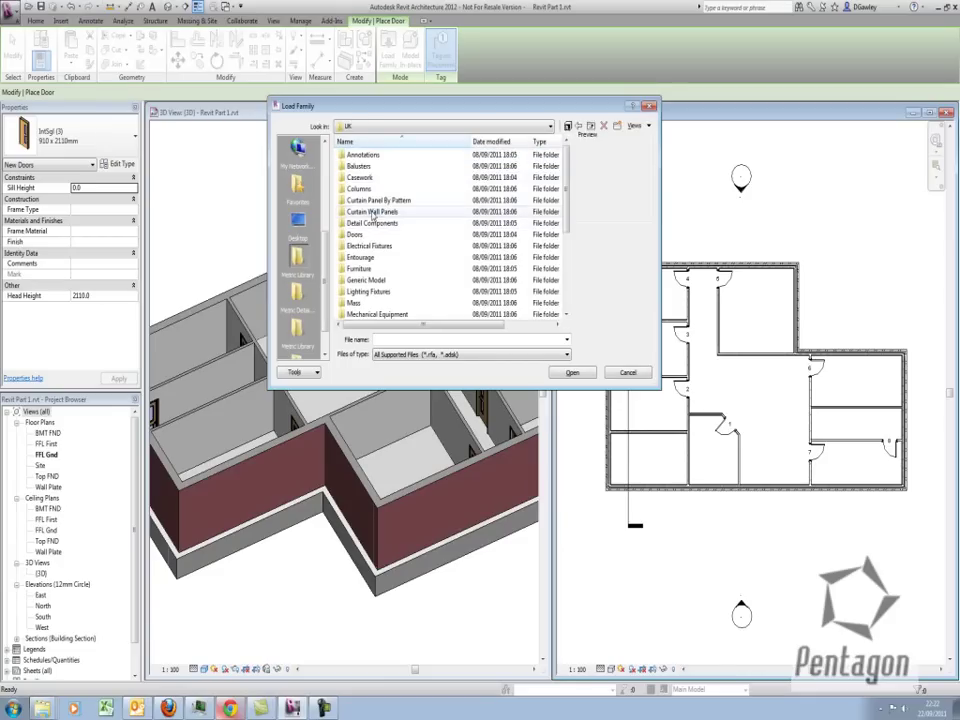
double_click(355, 235)
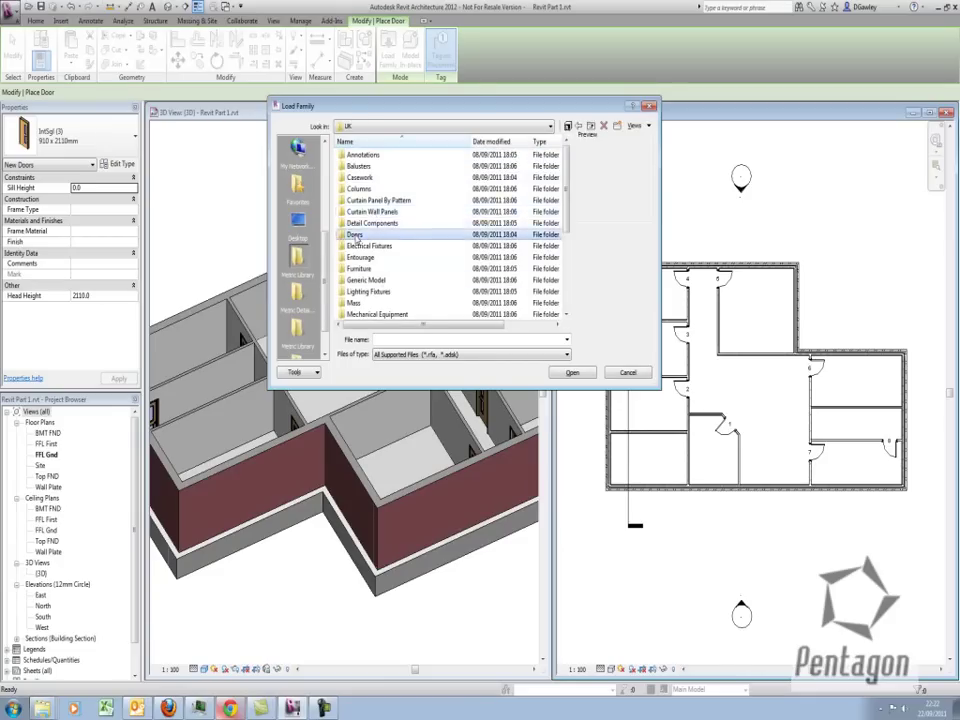
double_click(357, 168)
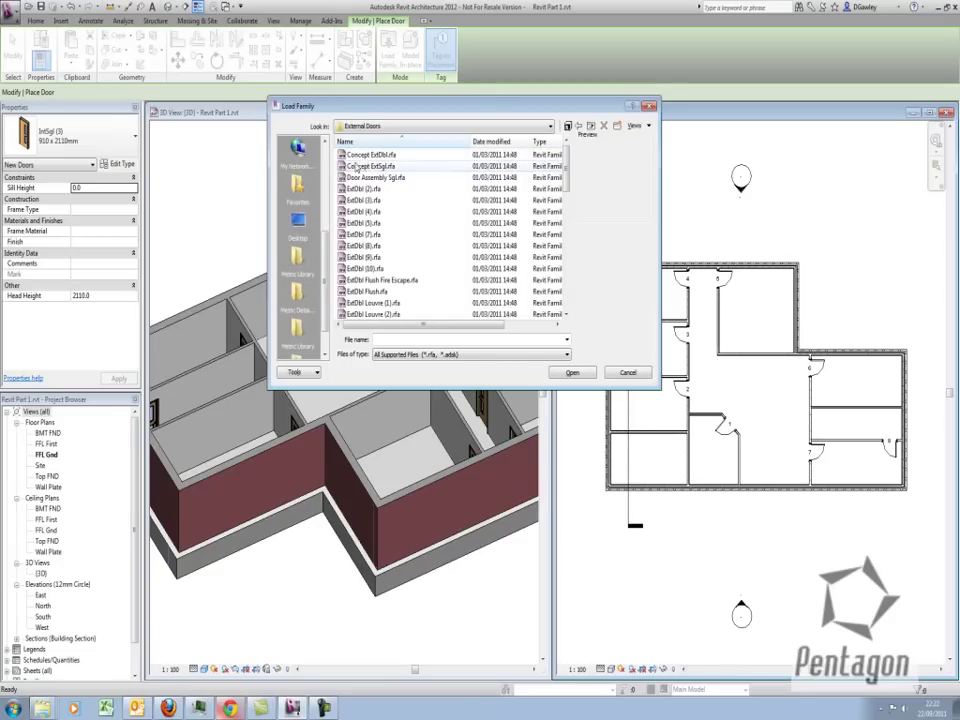
- Preview the external door families and load ExtDbl (10).rfa into the project
left_click(357, 167)
key("Down")
key("Down")
key("Down")
key("Down")
key("Down")
key("Down")
key("Down")
key("Down")
key("Down")
key("Down")
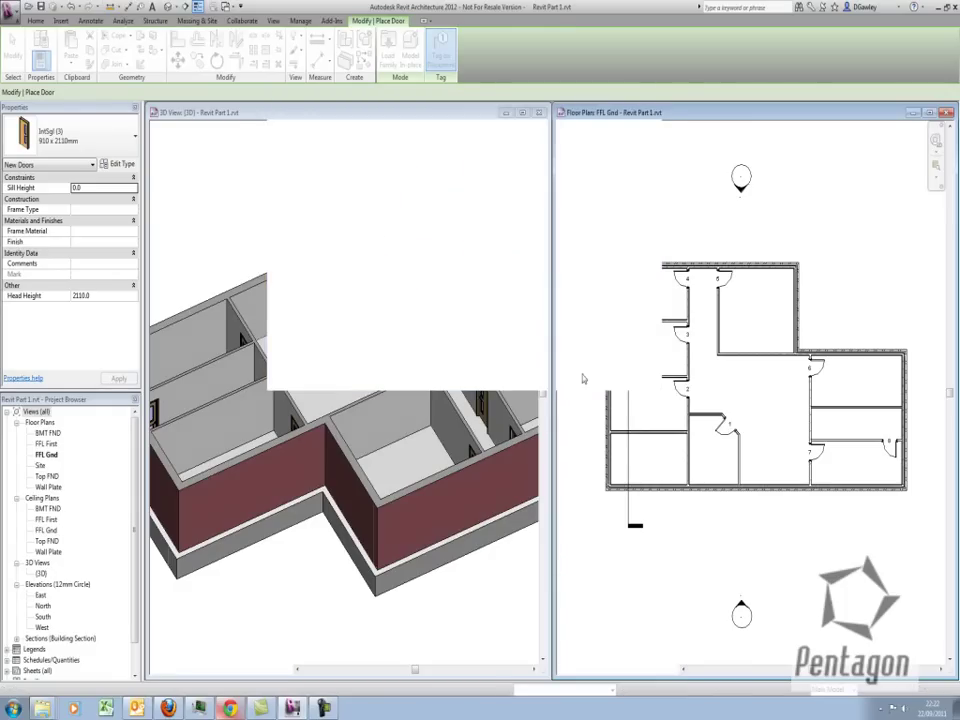
- Place ExtDbl (10) 1510 x 2110mm doors in the external walls at the central space's lower side, the right-hand wing's middle room and the corridor's upper end
left_click(771, 488)
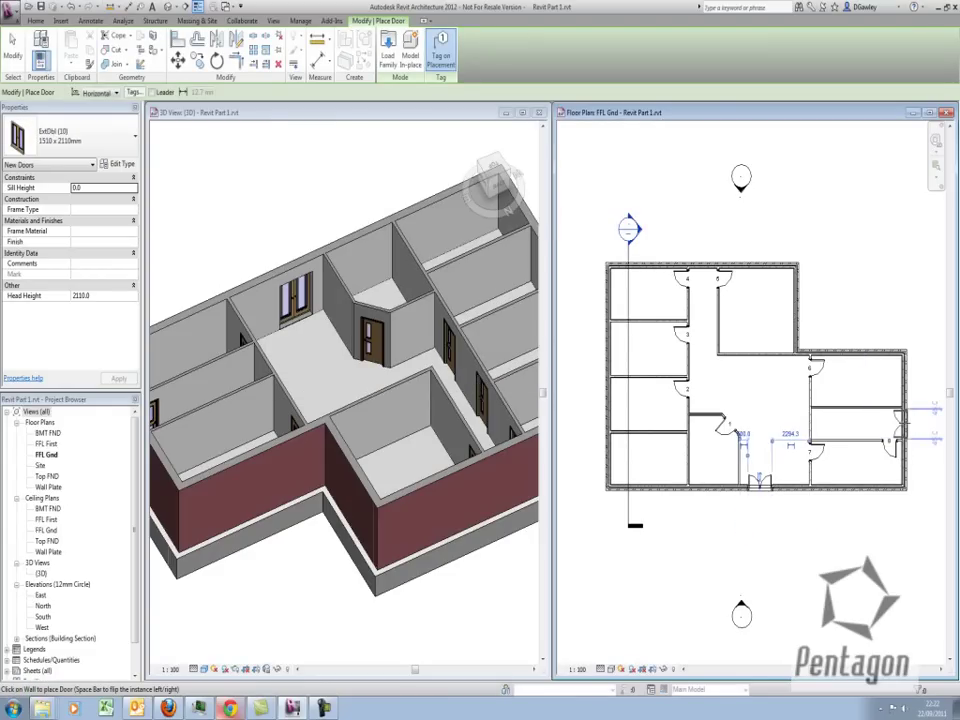
scroll(900, 422, "up", 5)
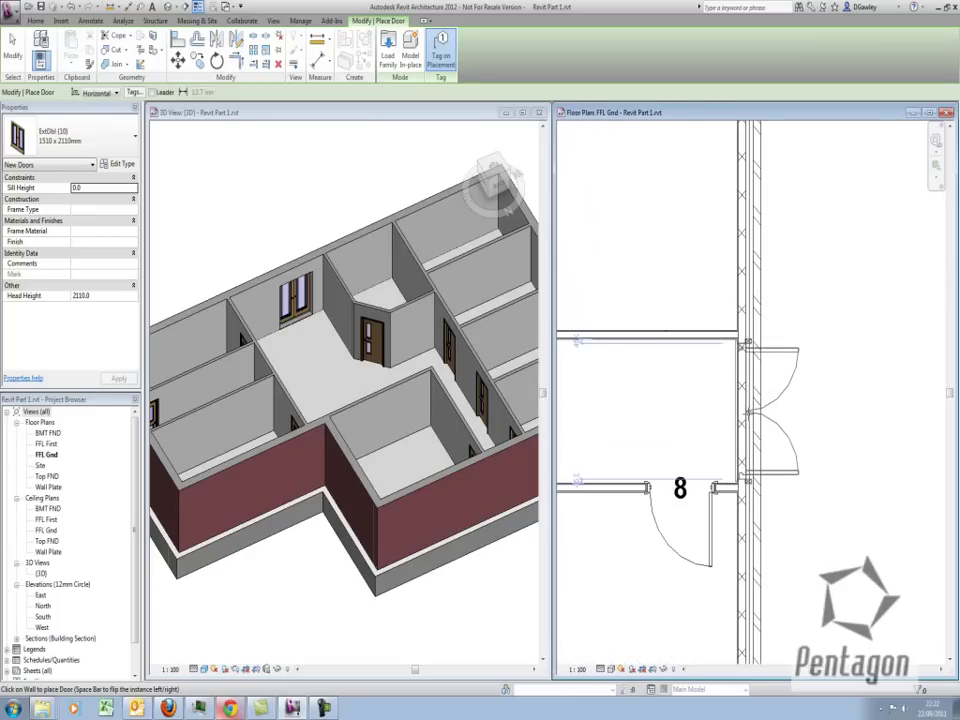
scroll(786, 338, "down", 2)
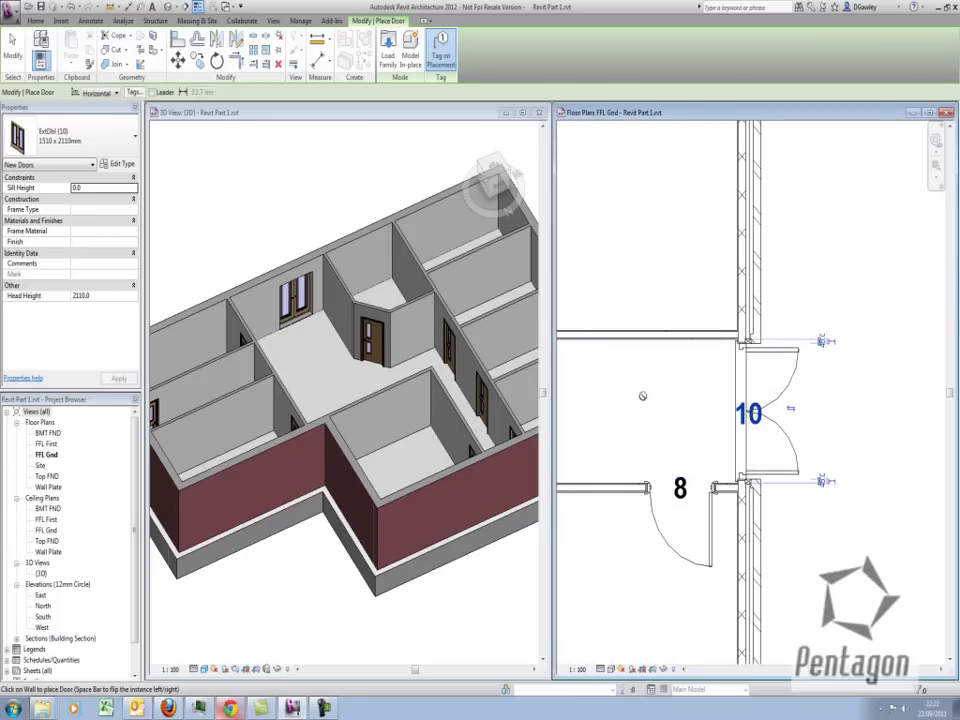
scroll(786, 338, "down", 4)
scroll(670, 290, "up", 5)
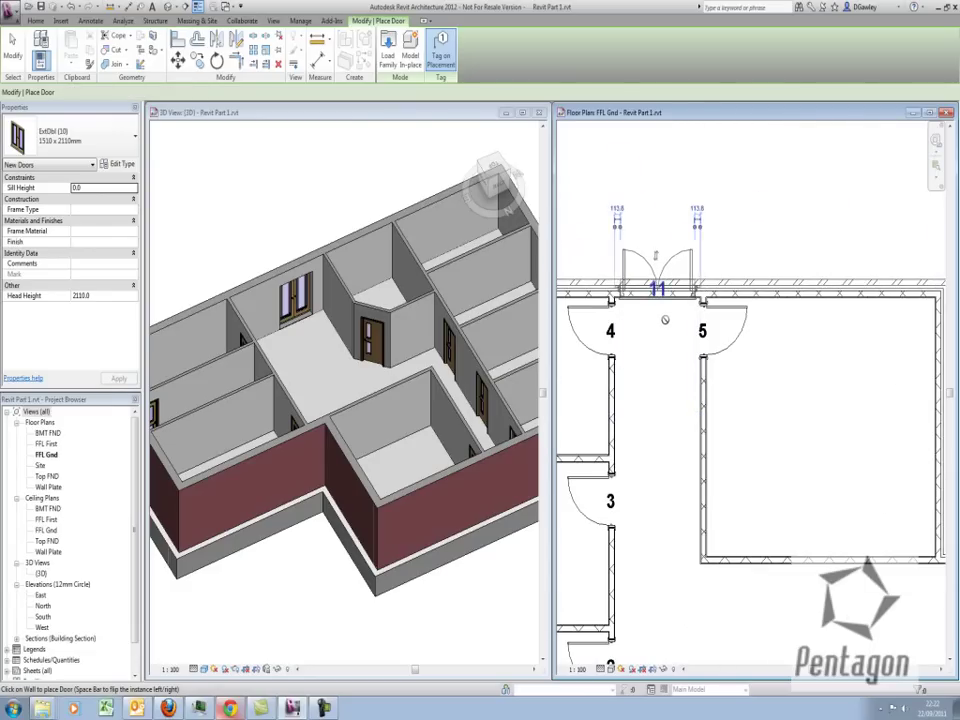
left_click(658, 288)
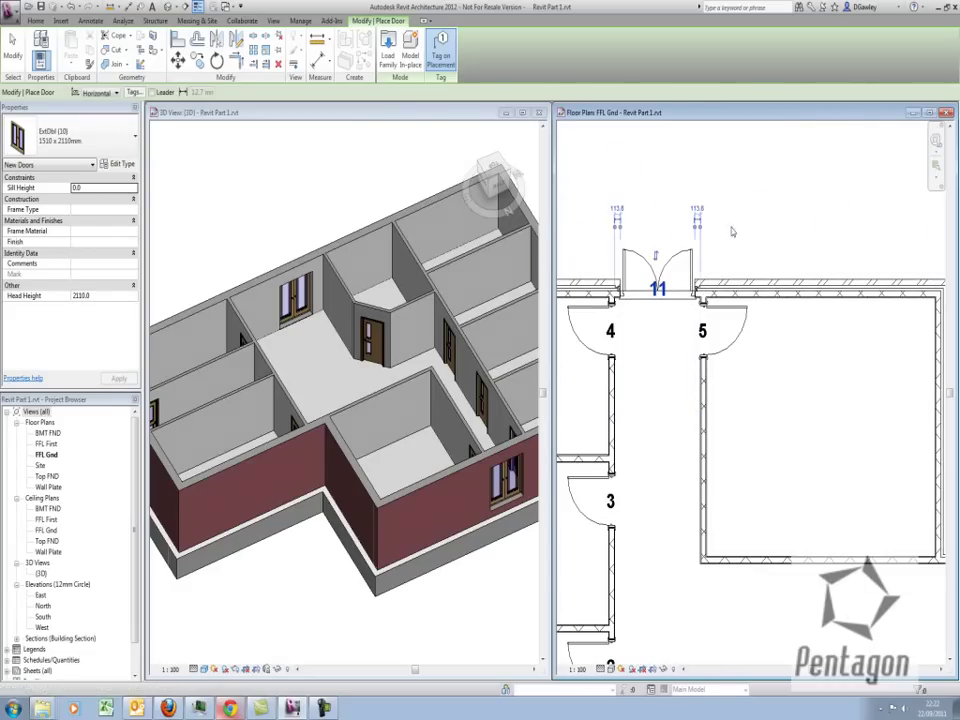
- Finish placing doors and open the Section 1 view from its section marker in the ground floor plan
key("Escape")
key("Escape")
scroll(725, 240, "down", 5)
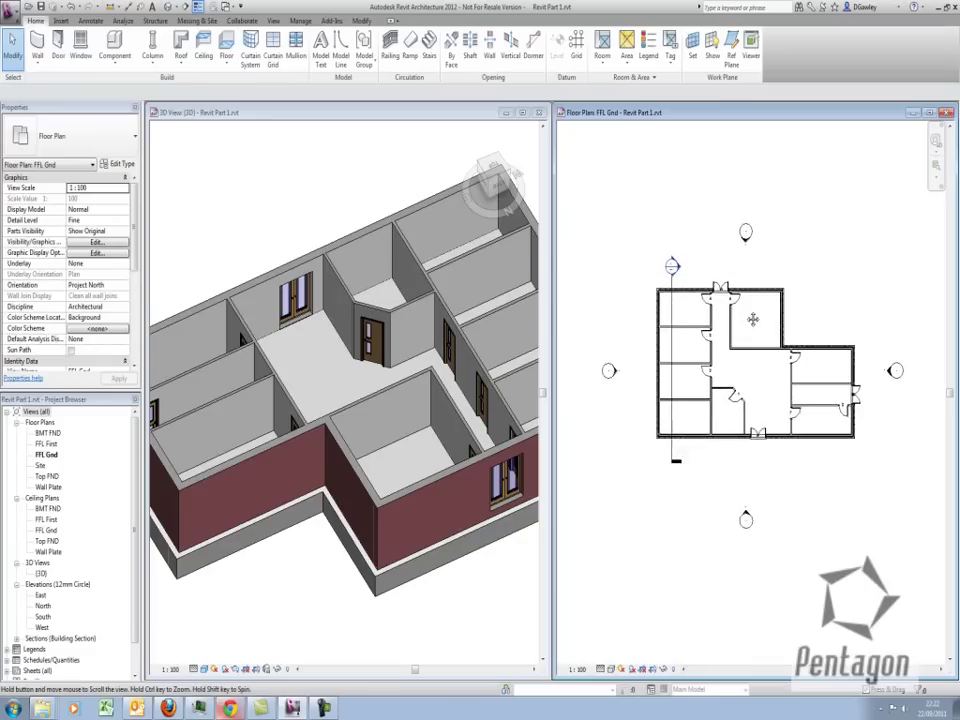
middle_click_drag(685, 373, 646, 414)
scroll(646, 414, "up", 2)
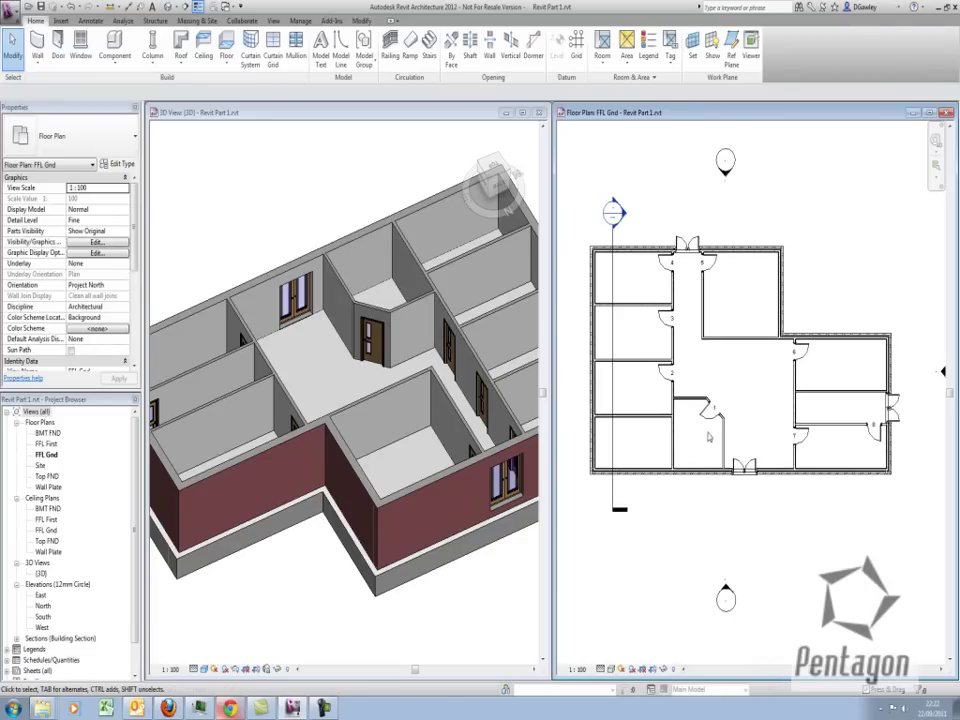
scroll(706, 383, "down", 1)
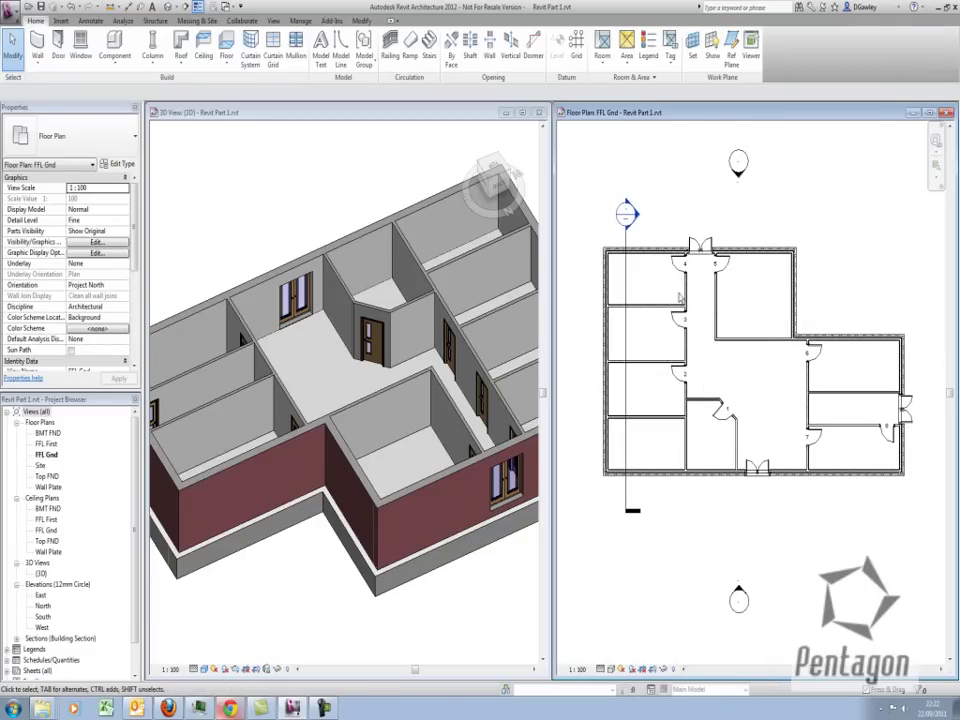
double_click(626, 213)
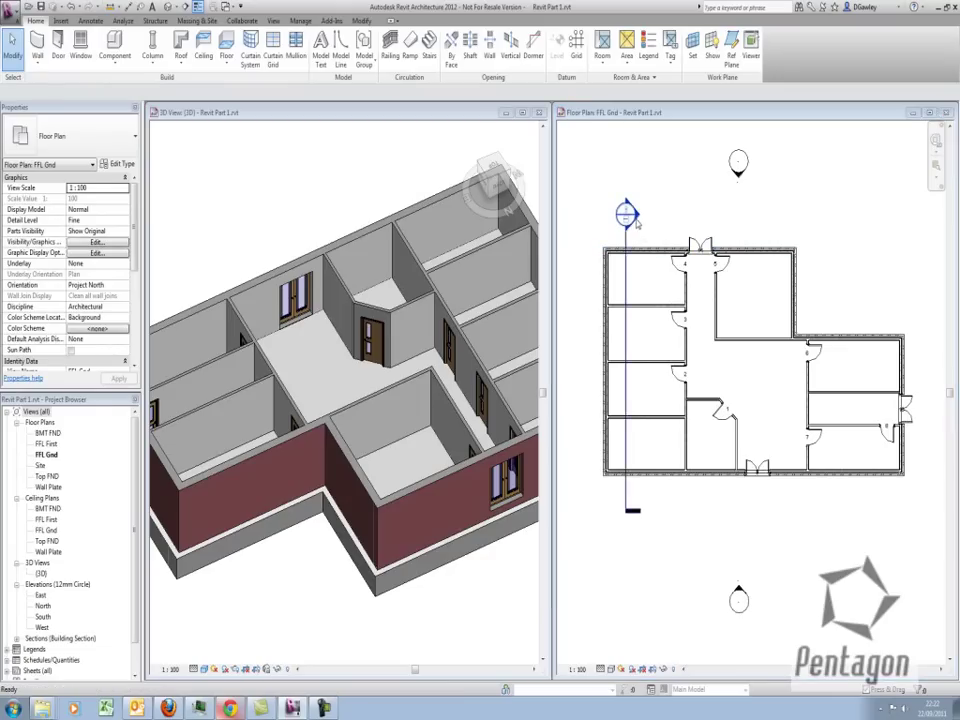
left_click_drag(767, 222, 729, 180)
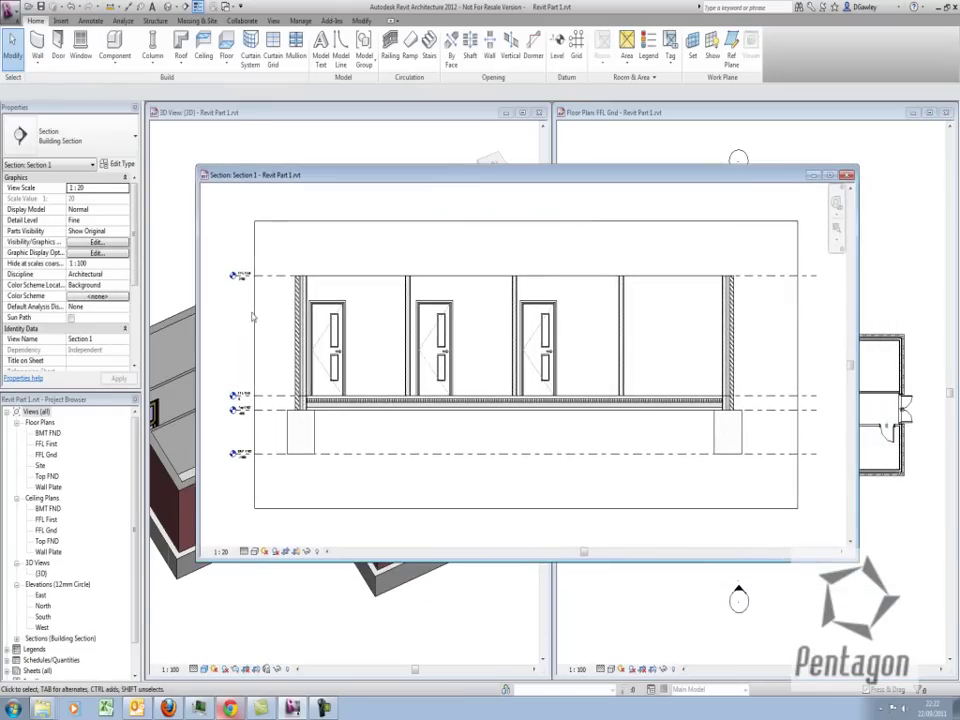
- Set the third door's offset from its adjacent partition to 200 mm in the section and close the section view
left_click(553, 340)
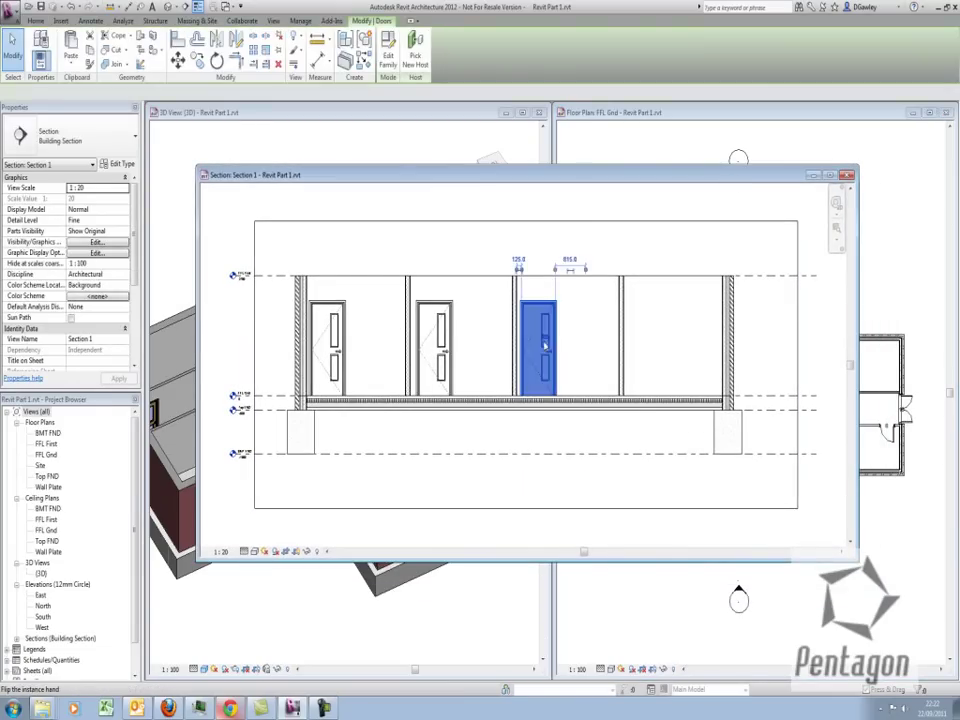
scroll(538, 307, "up", 2)
left_click(511, 238)
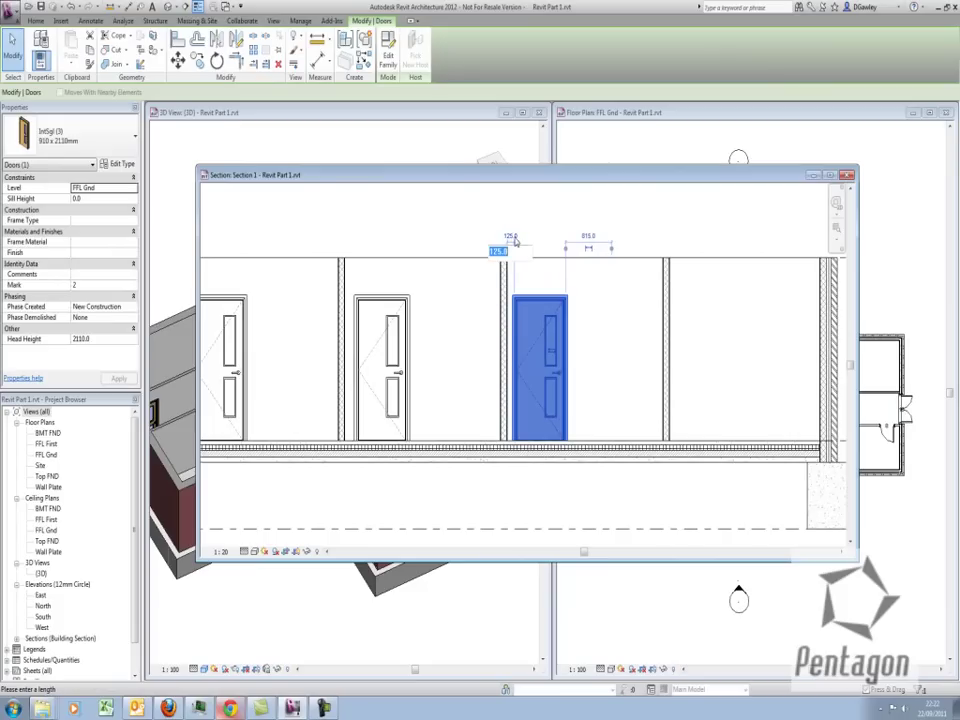
key("Return")
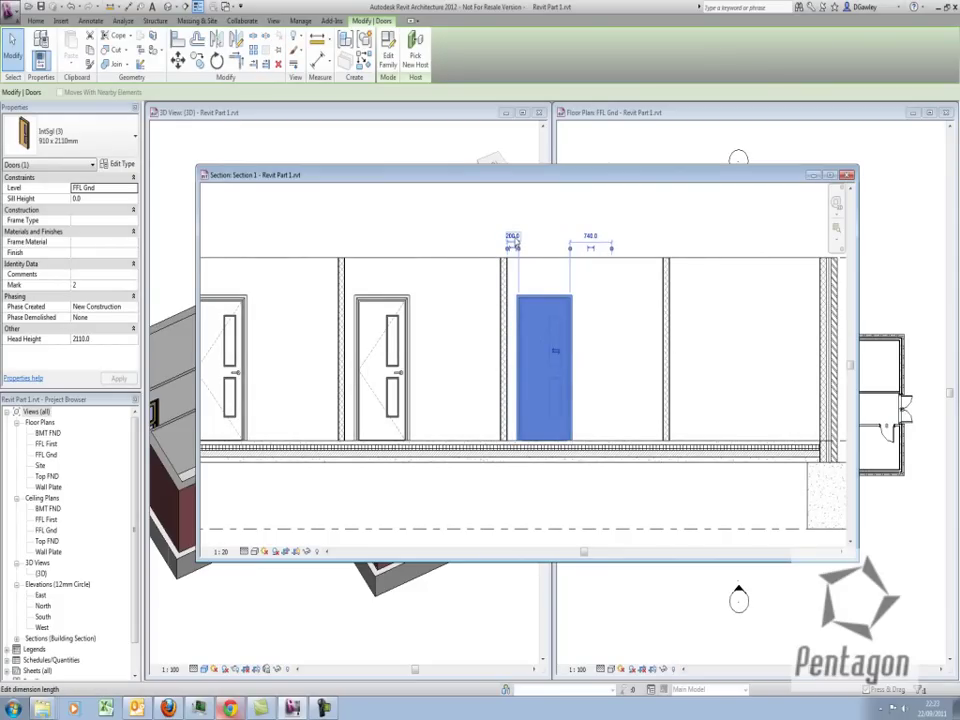
left_click(561, 218)
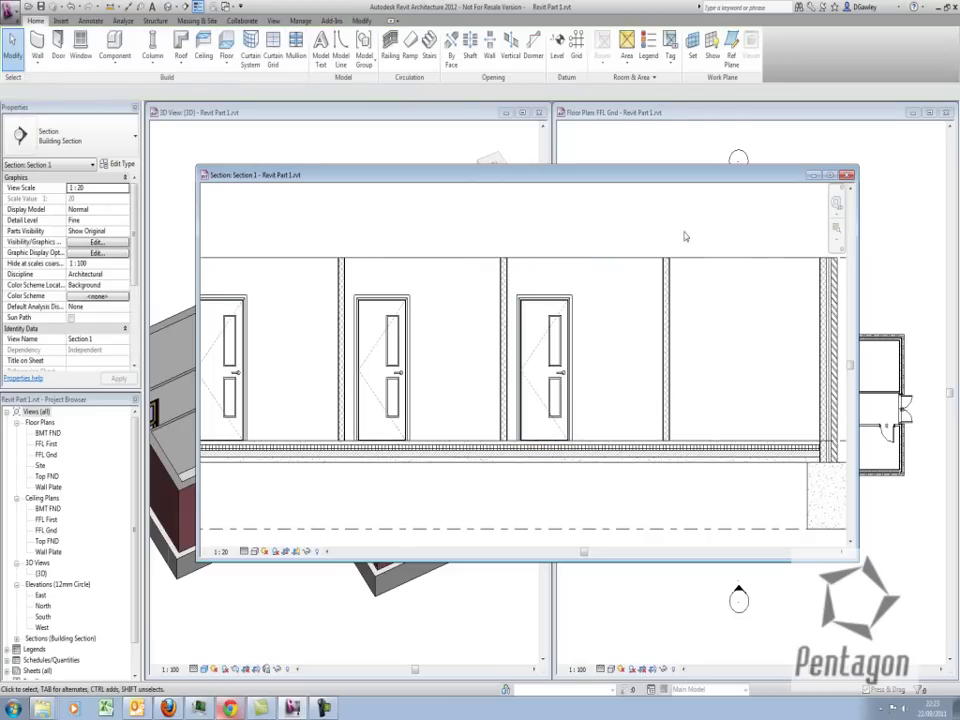
scroll(684, 237, "down", 2)
scroll(501, 300, "up", 3)
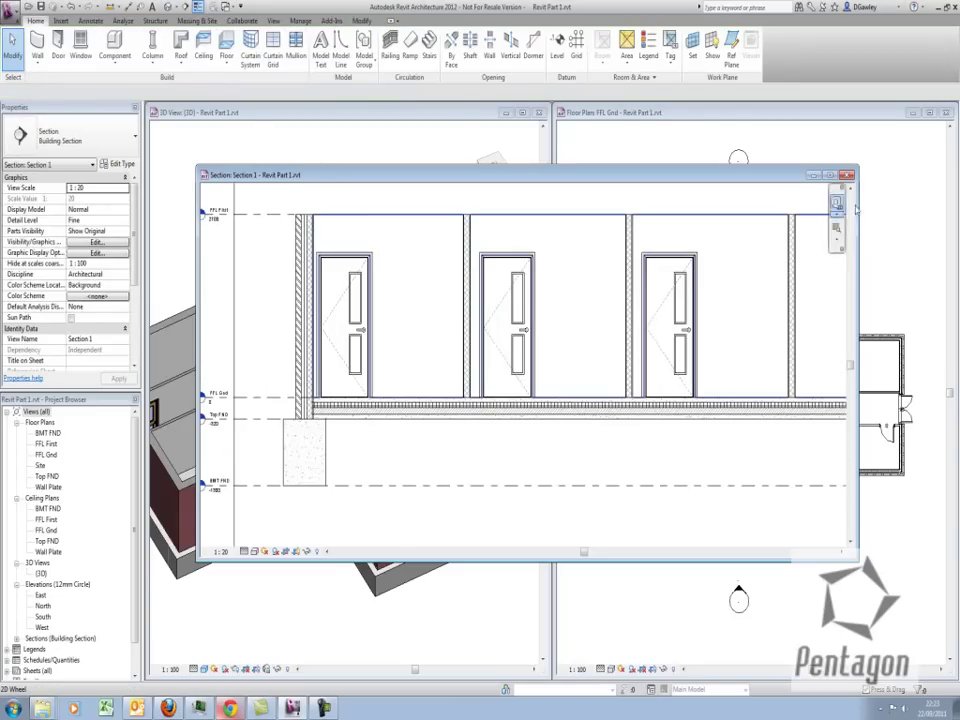
left_click(846, 176)
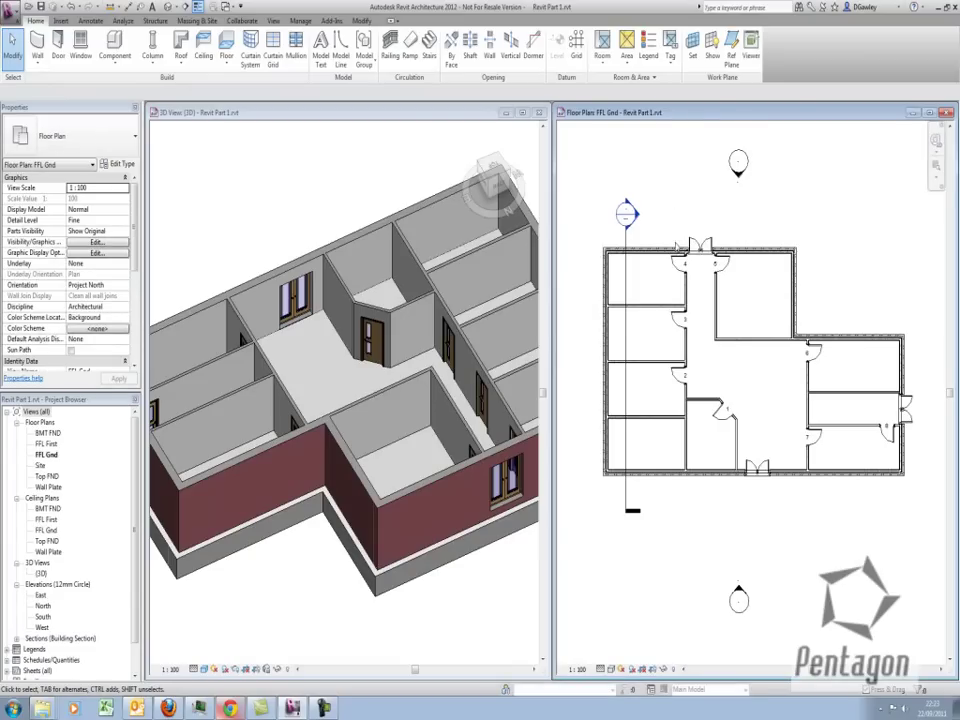
- Start window placement and browse for a family to load in the UK library's Windows folder
scroll(674, 244, "down", 3)
middle_click_drag(652, 246, 681, 261)
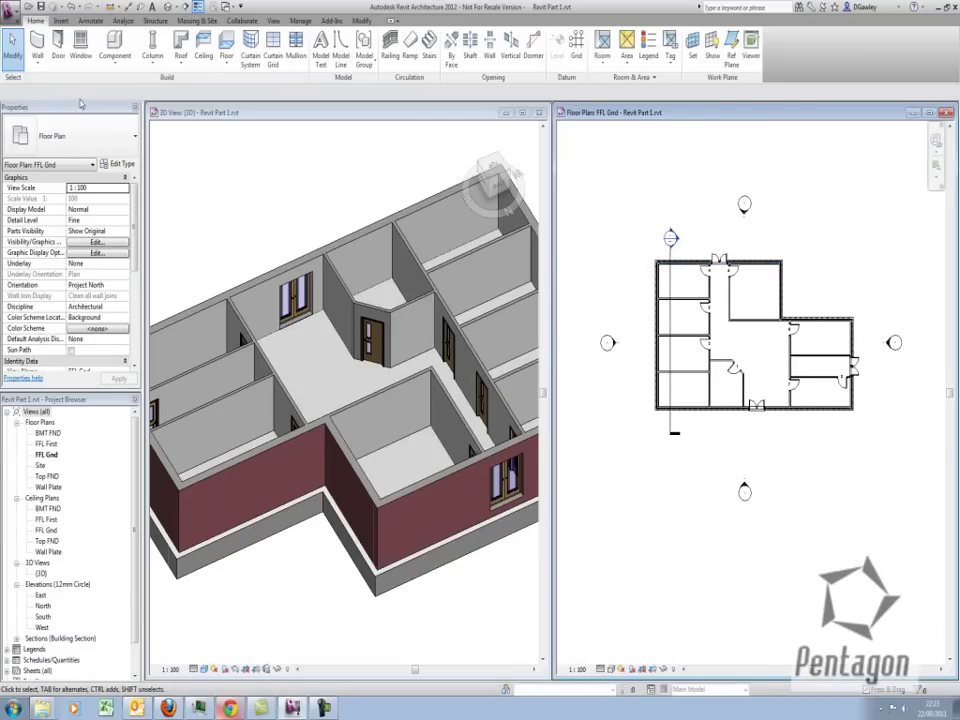
left_click(80, 50)
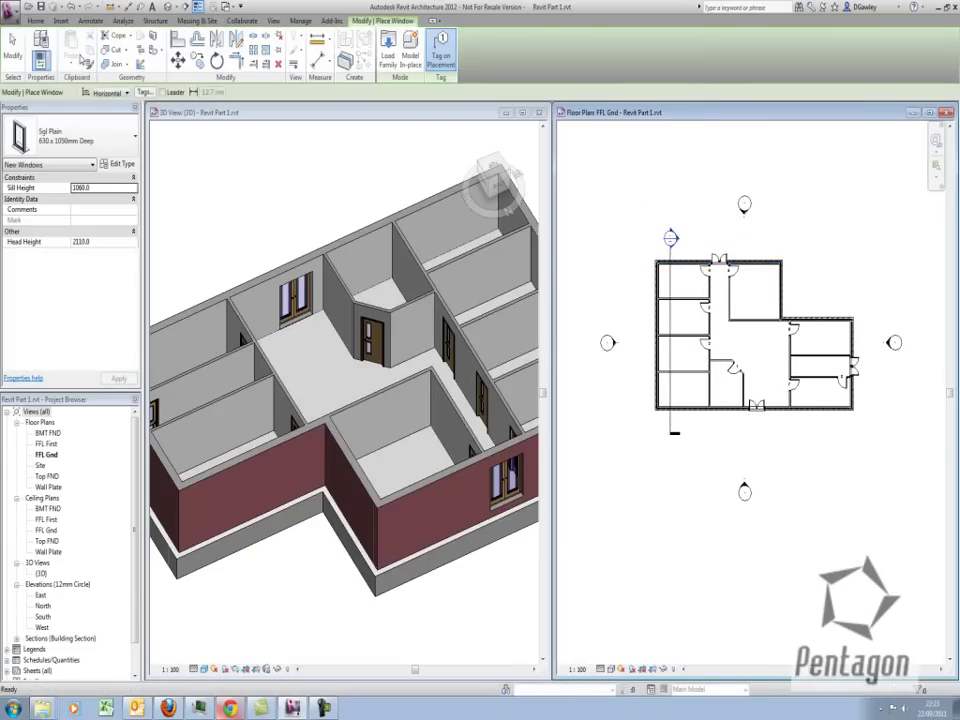
left_click(388, 50)
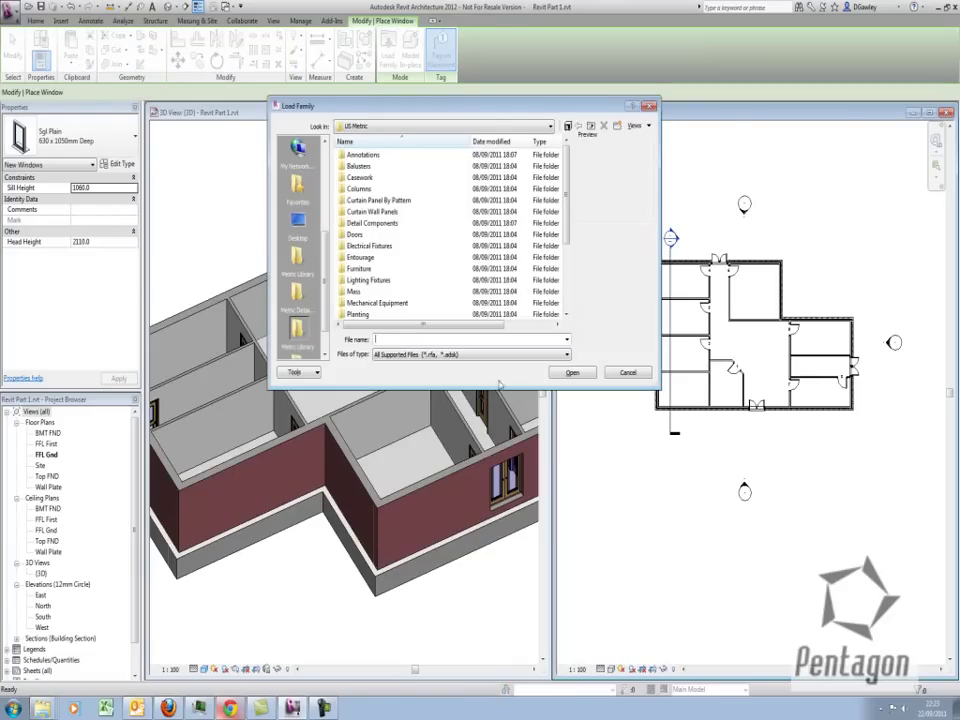
left_click(581, 125)
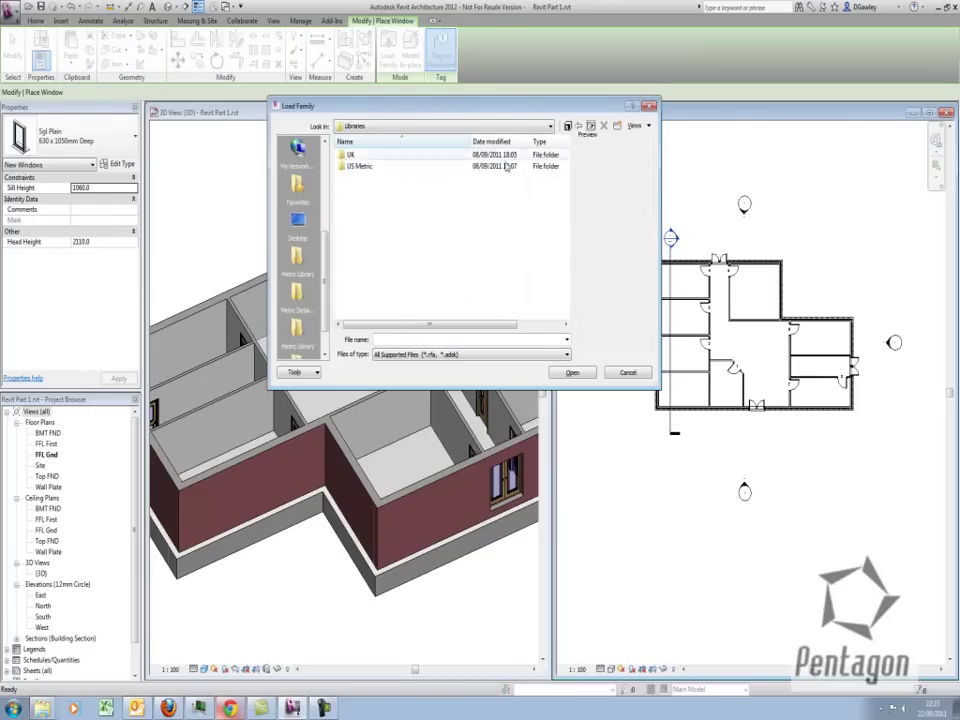
double_click(352, 155)
scroll(367, 273, "down", 4)
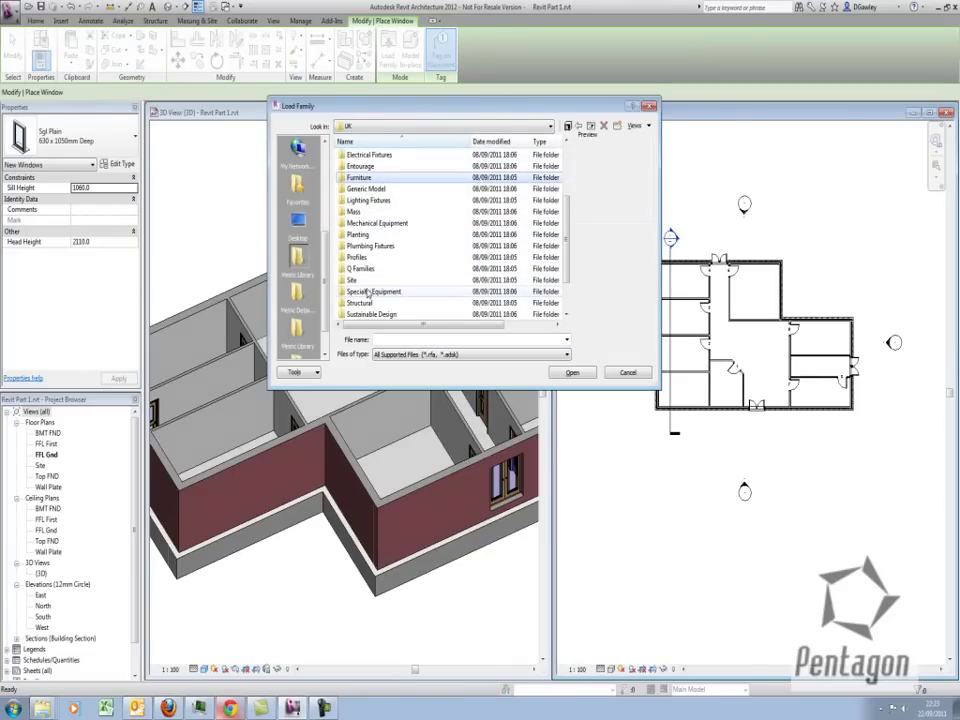
double_click(358, 306)
- Preview the window families in the folder and select SCO_Horz Bar Sgl.rfa
left_click(362, 245)
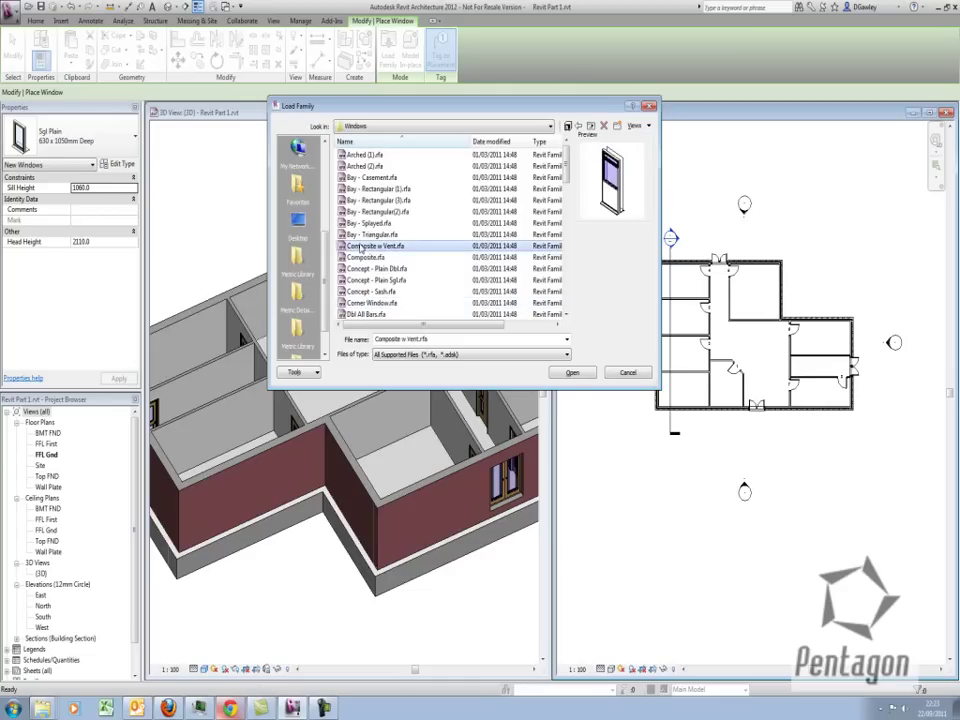
left_click(362, 257)
key("Down")
key("Down")
key("Down")
key("Down")
key("Down")
key("Down")
key("Down")
key("Down")
key("Down")
key("Down")
key("Down")
key("Down")
key("Down")
key("Down")
key("Down")
key("Down")
key("Down")
key("Down")
key("Down")
key("Down")
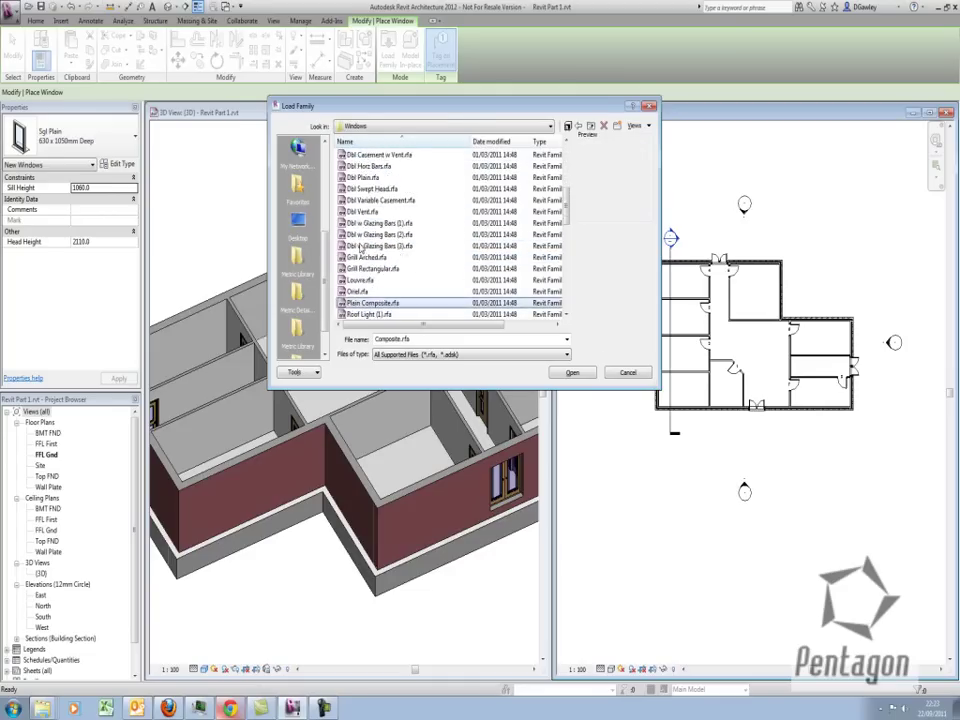
key("Up")
key("Up")
key("Up")
key("Up")
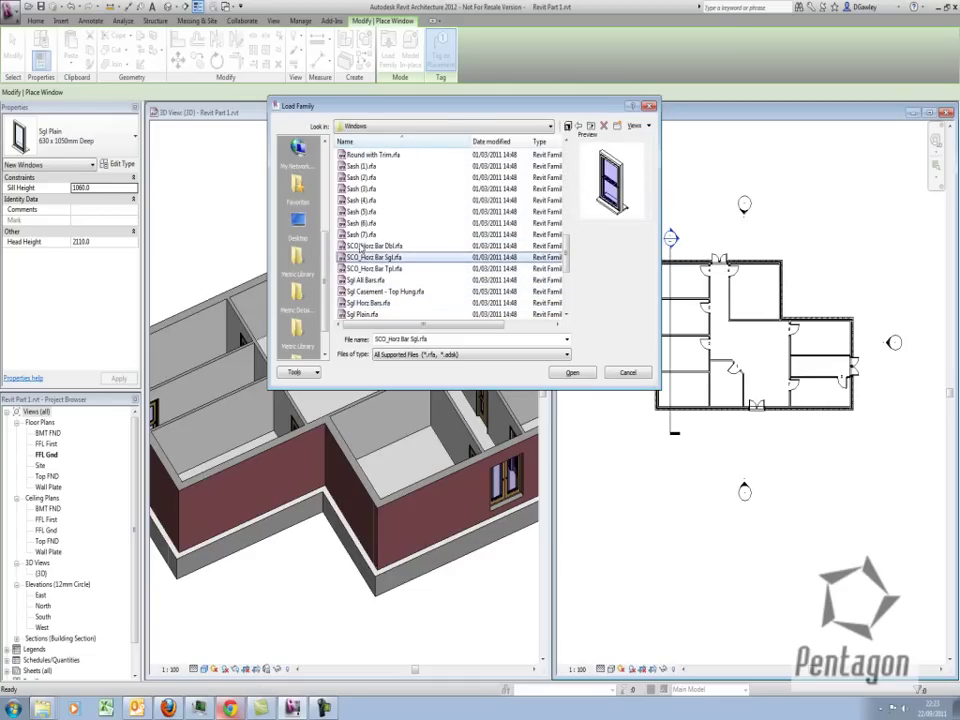
key("Down")
key("Up")
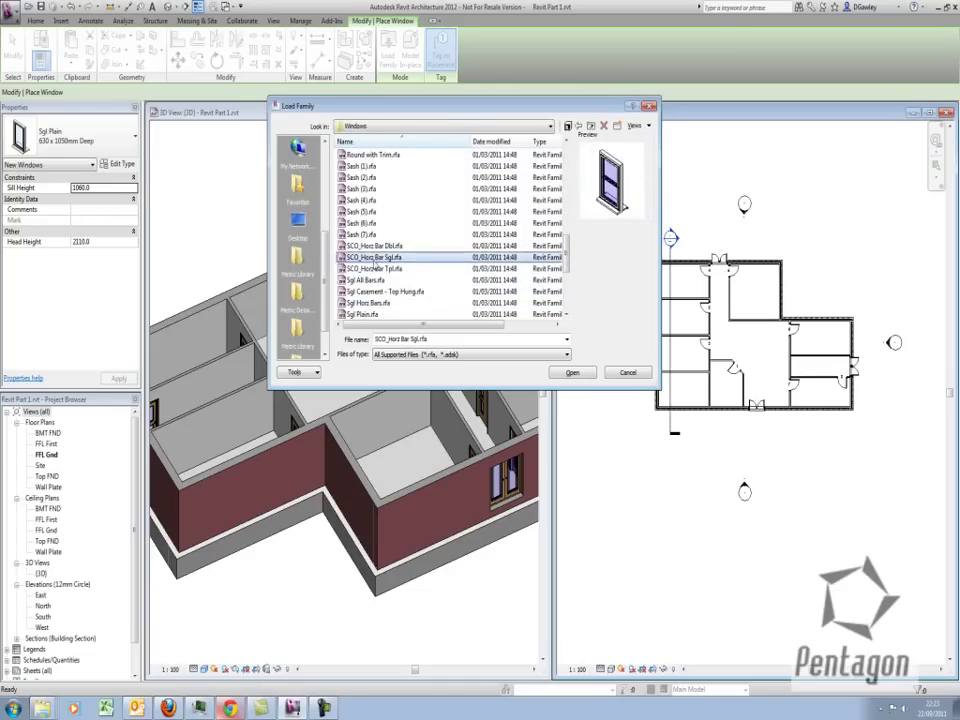
- Load the SCO_Horz Bar Sgl family with only its 630 x 1350mm Deep type
left_click(579, 375)
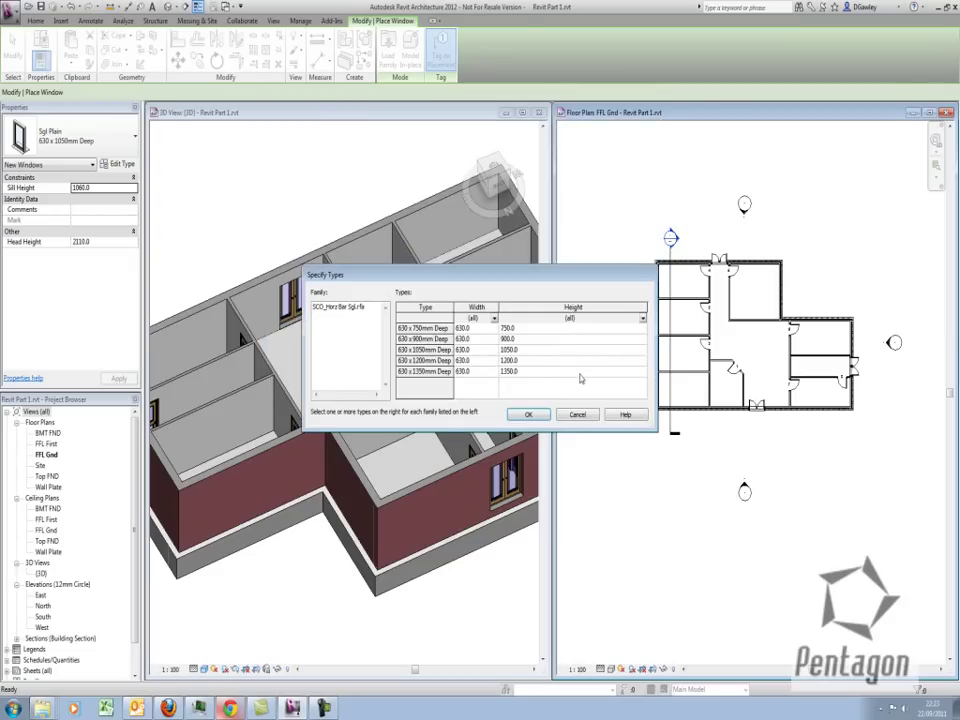
left_click(421, 371)
left_click(530, 414)
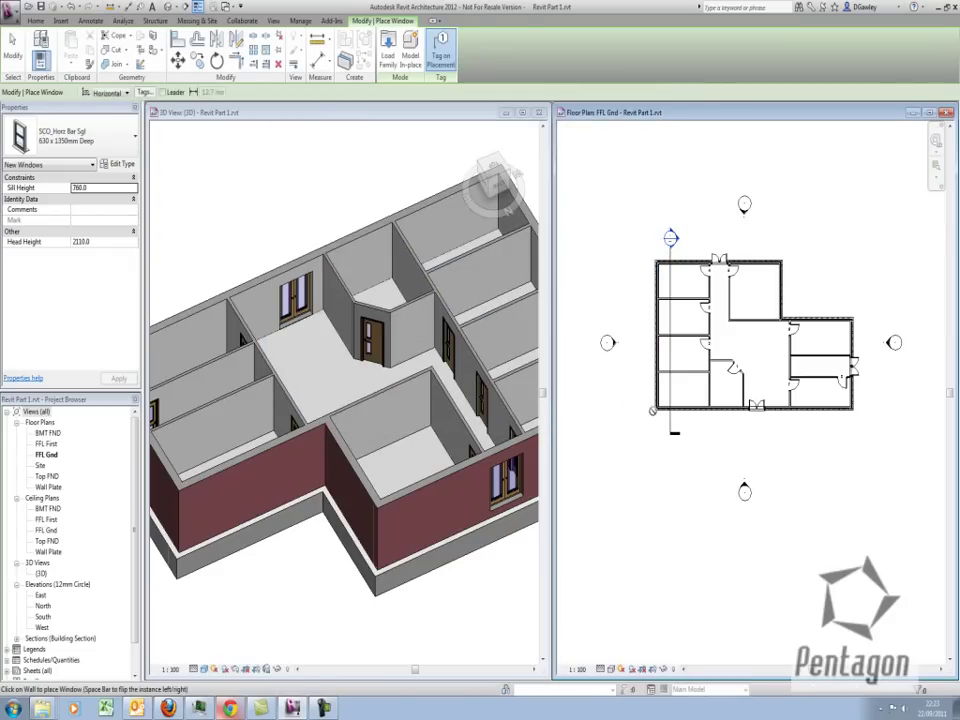
- Place two windows in the right-hand wing's upper external wall, the first about 1400 mm from the partition and the second about 1000 mm beyond it
scroll(655, 405, "up", 5)
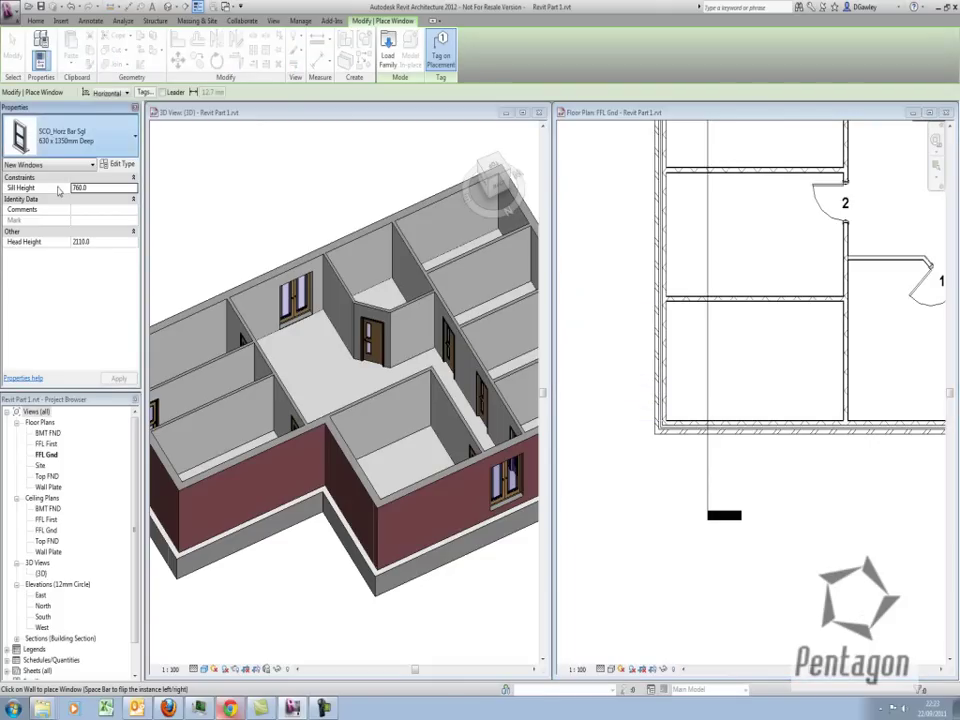
scroll(840, 290, "down", 3)
middle_click_drag(885, 288, 667, 372)
scroll(800, 290, "up", 5)
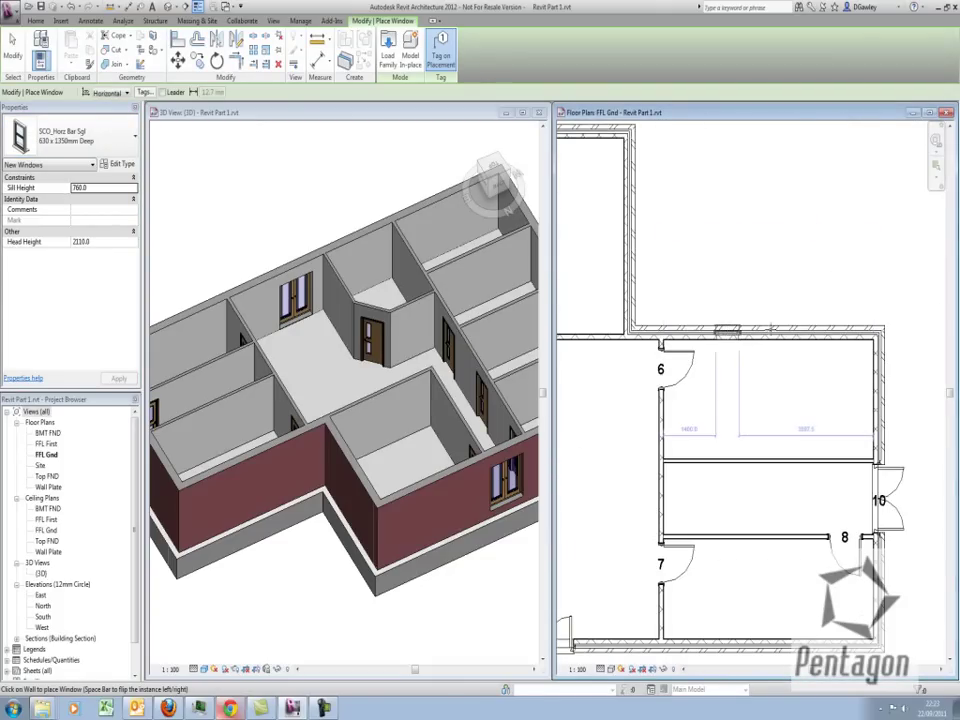
left_click(727, 330)
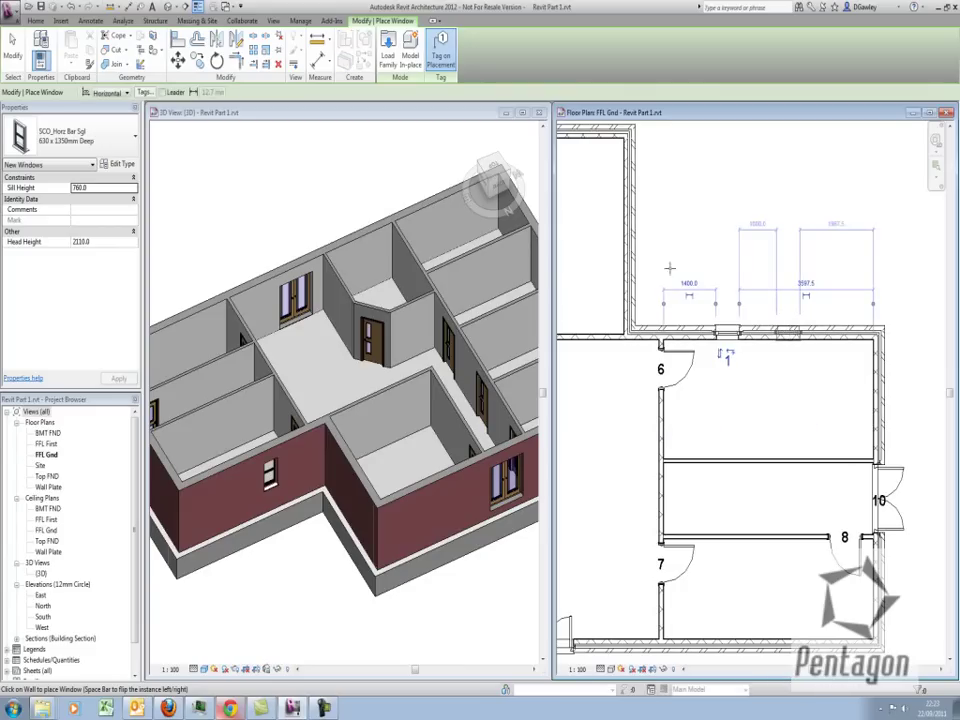
- Place two more windows in the large upper room's right external wall, the lower one about 760 mm from the wing's wall
scroll(740, 320, "up", 4)
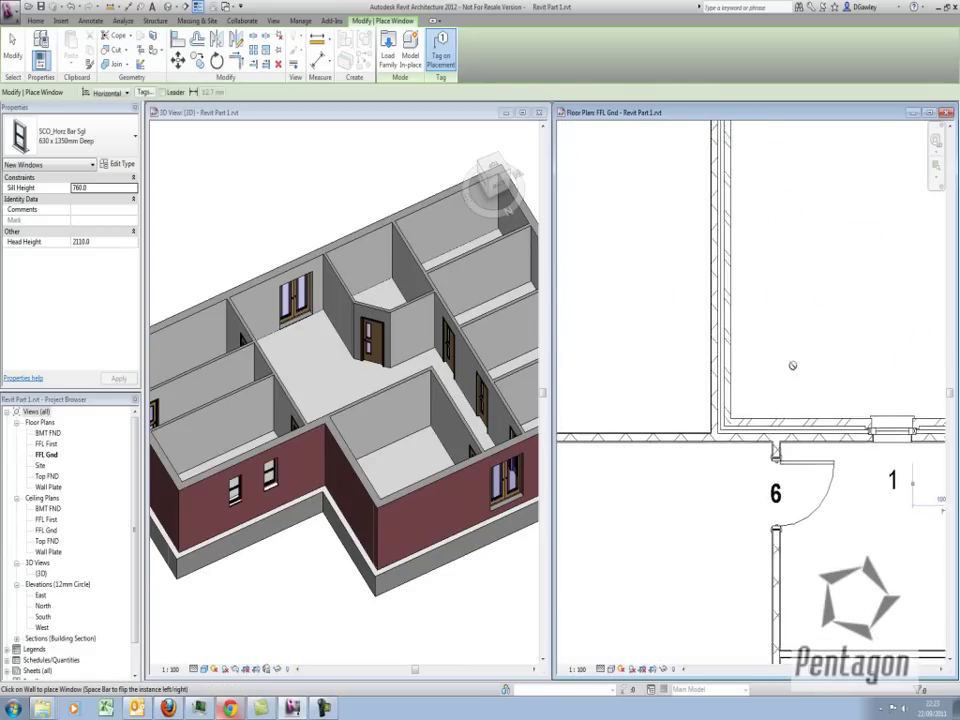
middle_click_drag(792, 365, 804, 368)
left_click(733, 336)
middle_click_drag(732, 243, 690, 362)
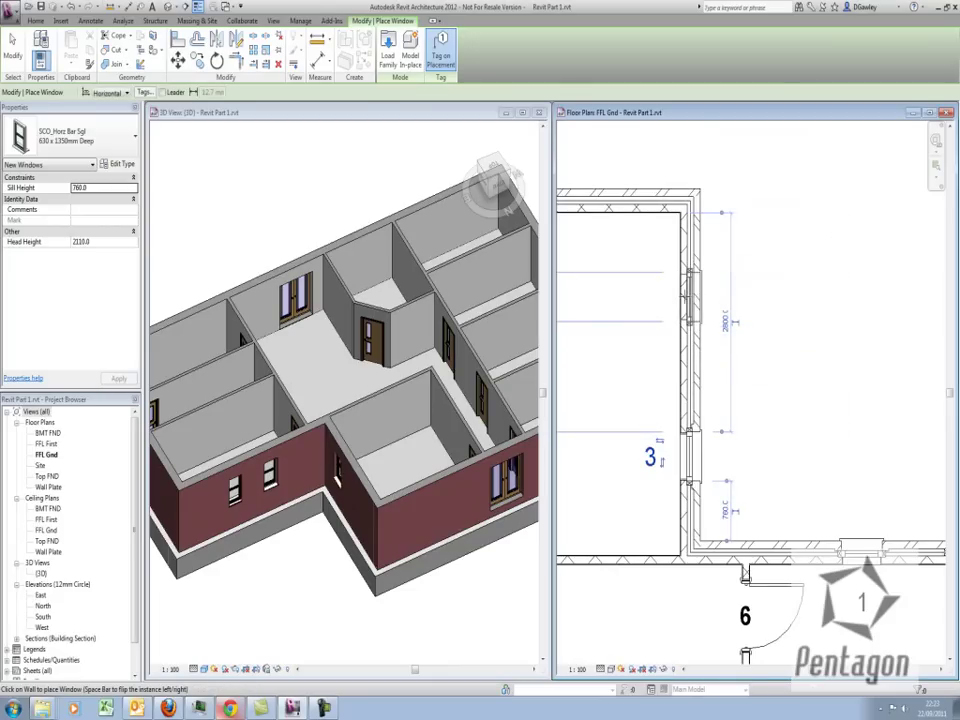
left_click(692, 296)
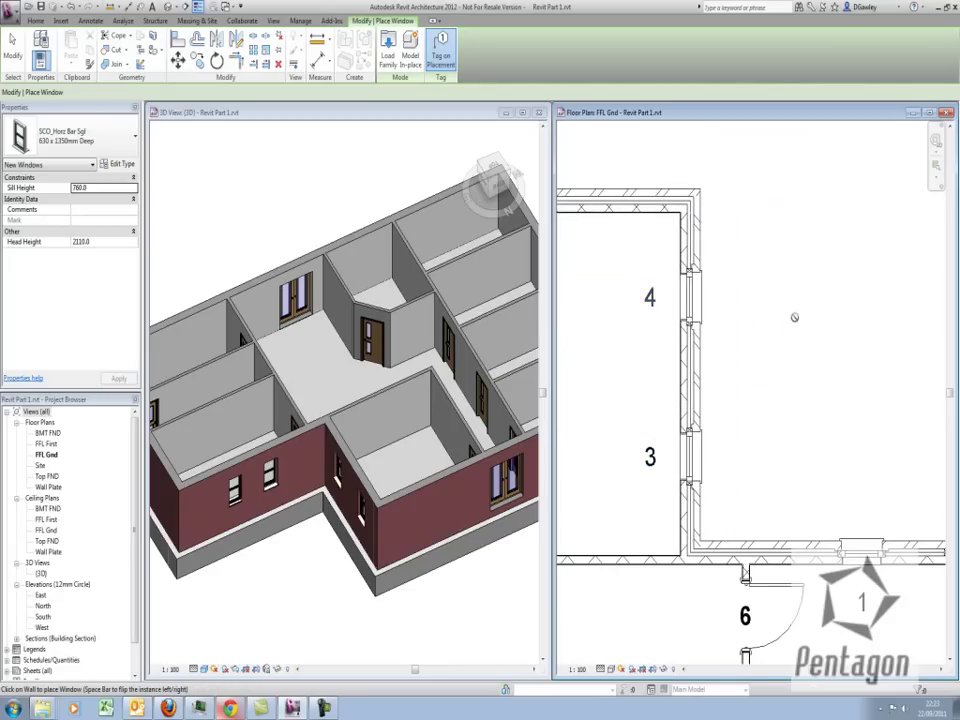
key("Escape")
key("Escape")
- Flip the facing of the second window in the right-hand wing's upper wall so that it faces outwards
scroll(611, 245, "down", 5)
scroll(733, 347, "up", 7)
middle_click_drag(702, 365, 777, 371)
left_click(772, 347)
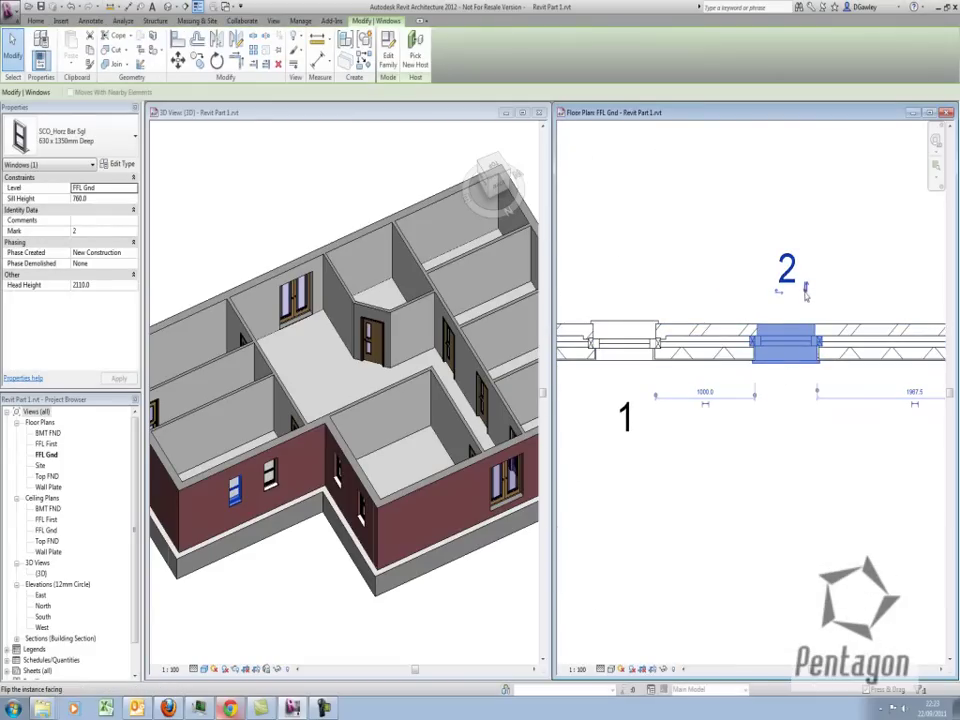
key("space")
key("Escape")
scroll(705, 291, "down", 2)
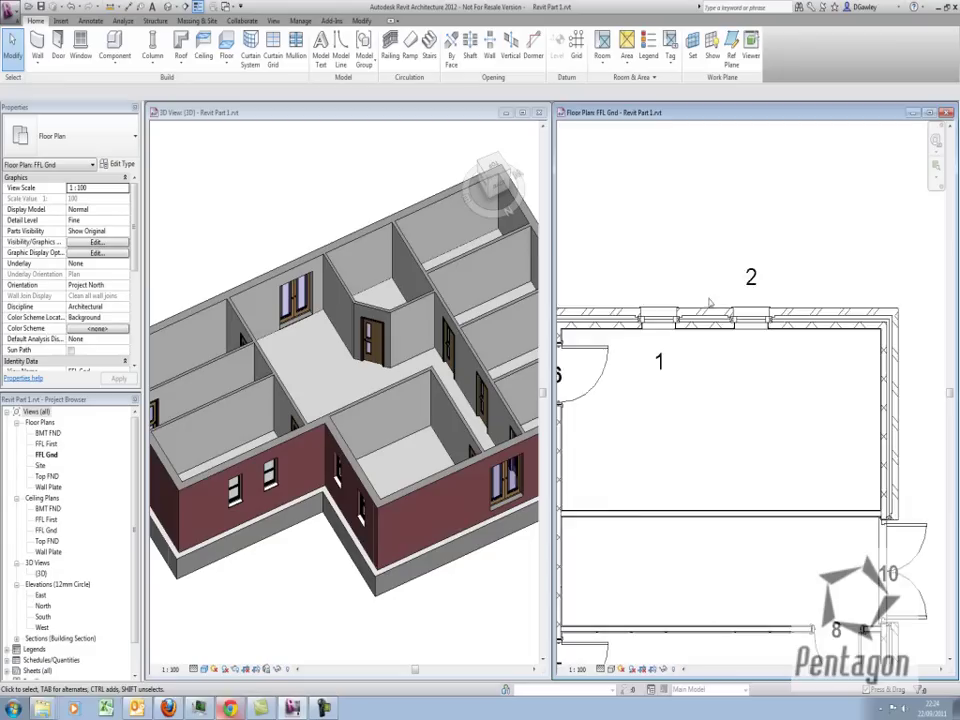
- Start placing a window and browse to the UK metric library's Windows folder to load another family
middle_click_drag(709, 302, 828, 348)
scroll(785, 311, "down", 6)
scroll(808, 334, "up", 2)
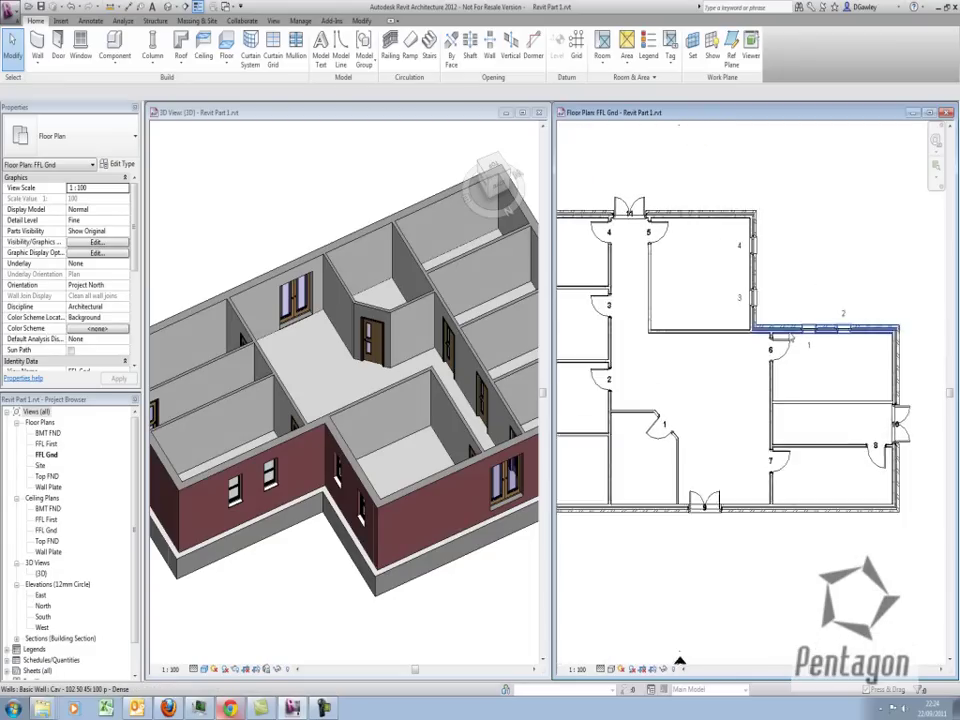
middle_click_drag(723, 351, 742, 367)
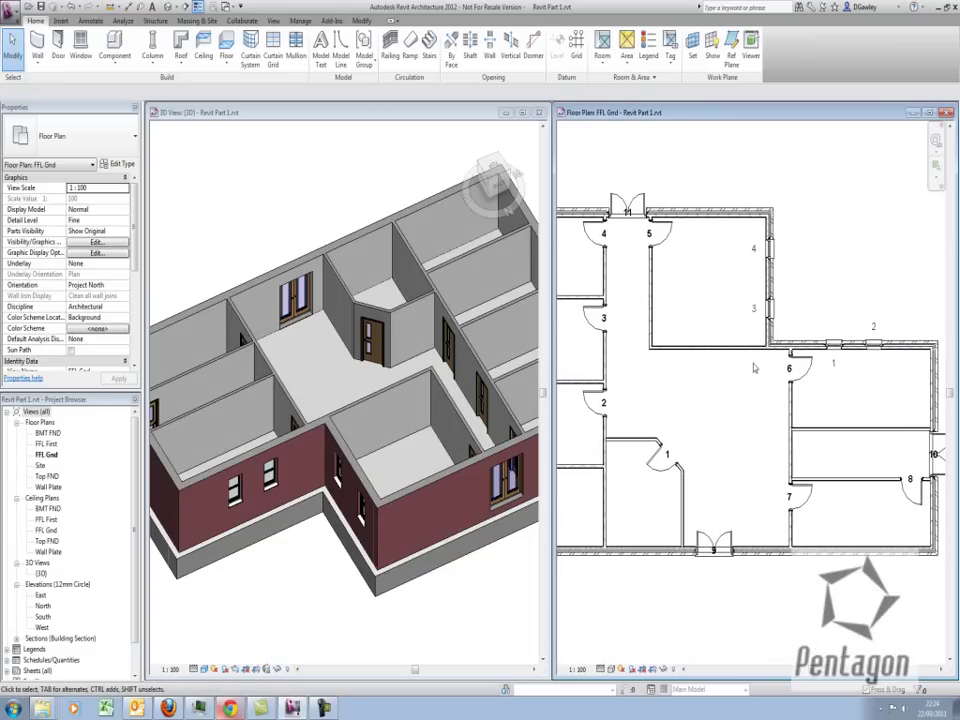
left_click(81, 44)
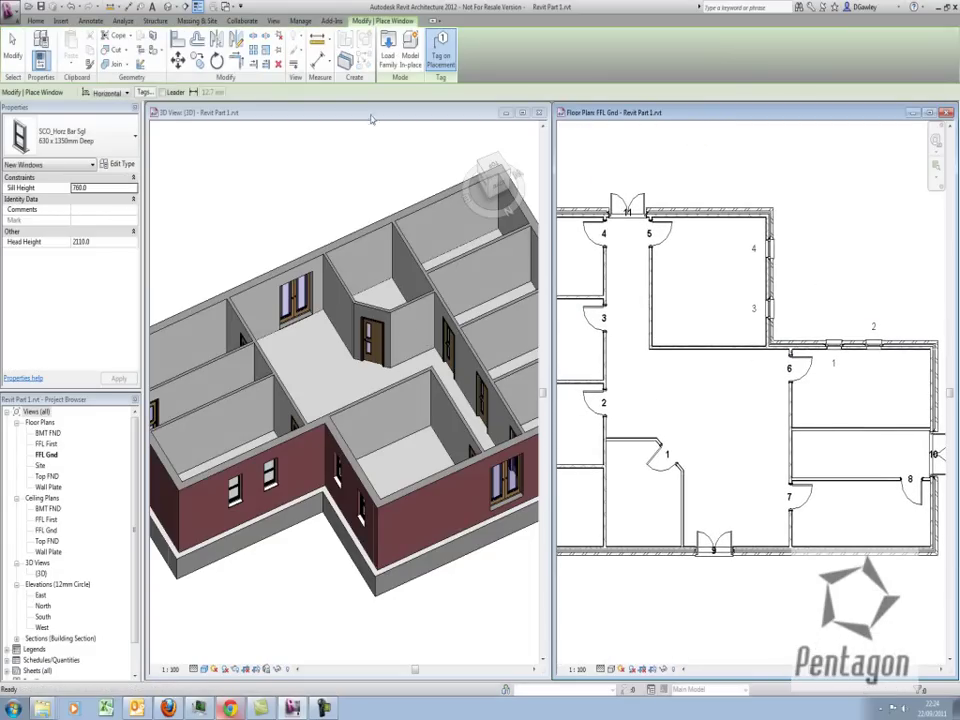
left_click(398, 60)
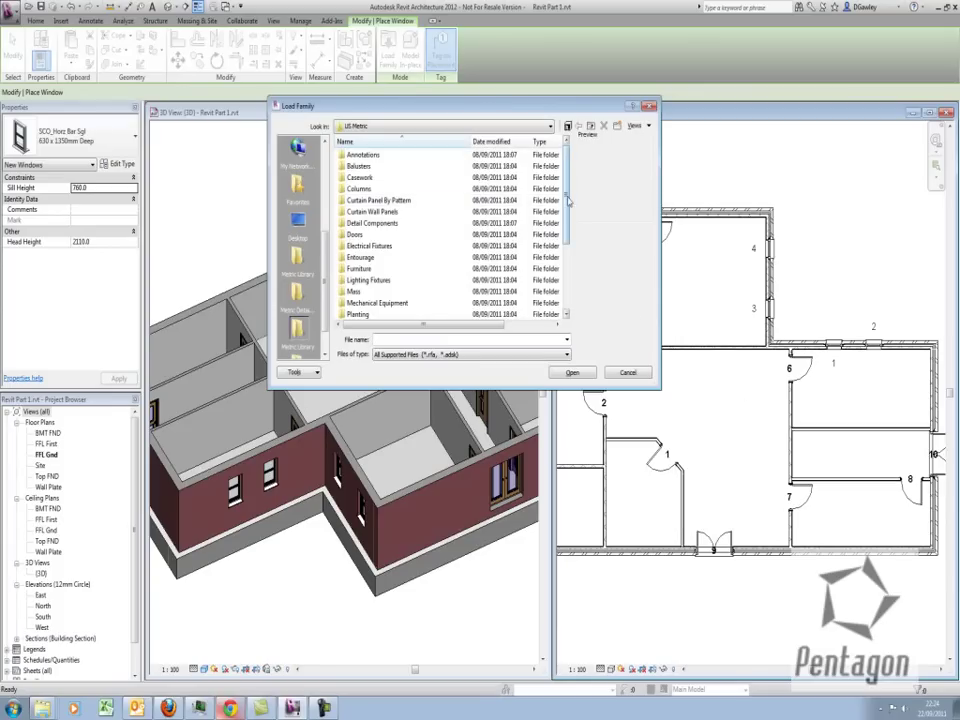
left_click(590, 125)
double_click(353, 156)
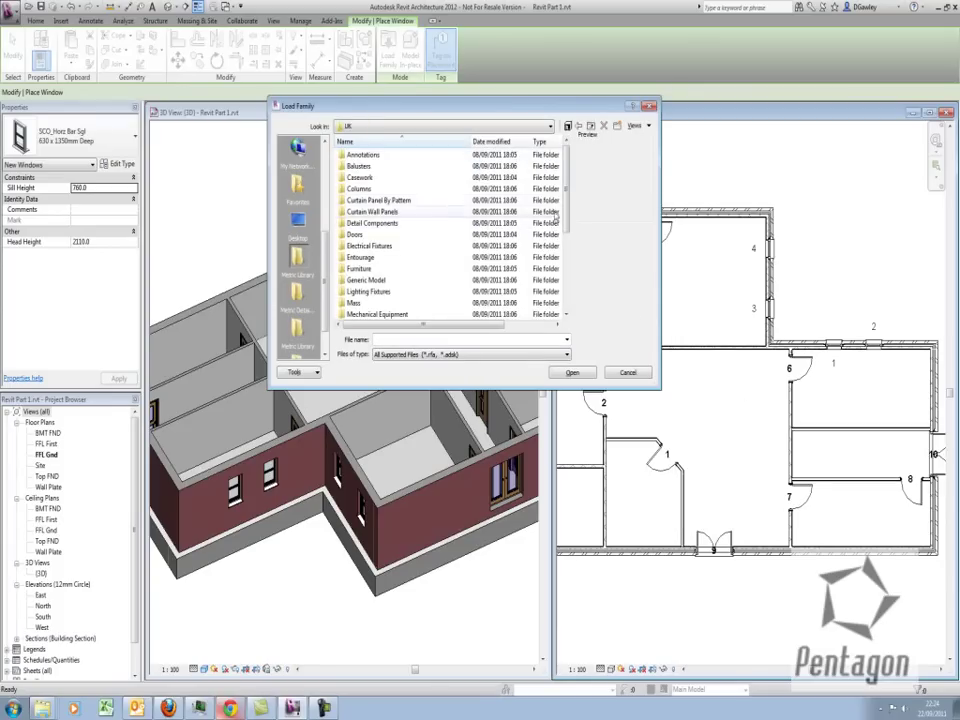
scroll(566, 192, "down", 5)
double_click(360, 314)
- Load the SCO_Horz Bar Dbl family with only its 1200 x 1350mm Deep type
left_click(375, 234)
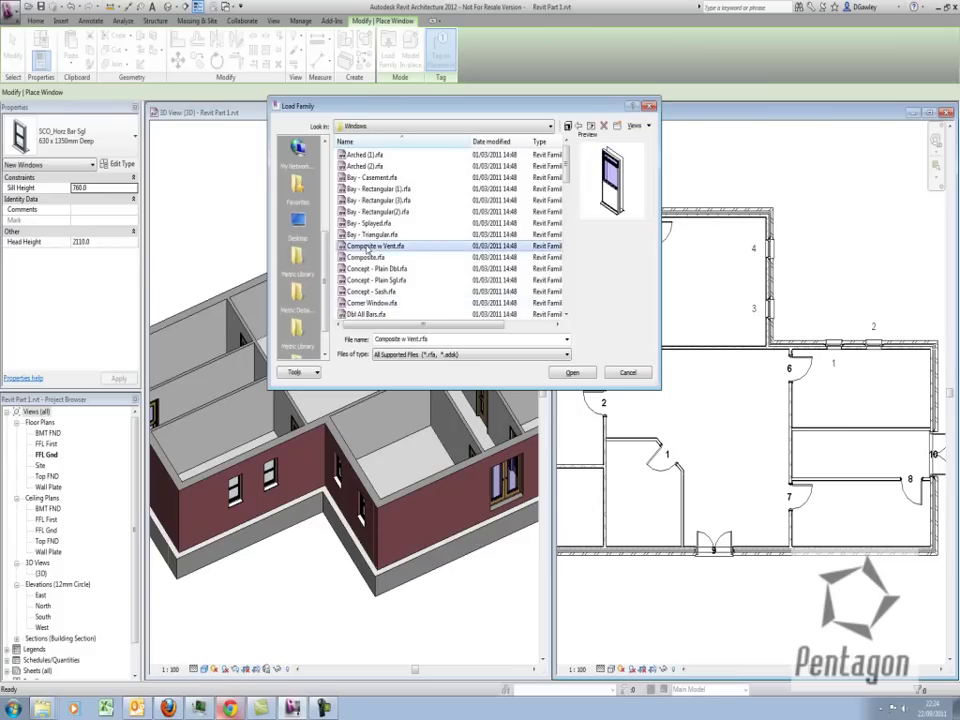
scroll(388, 272, "down", 10)
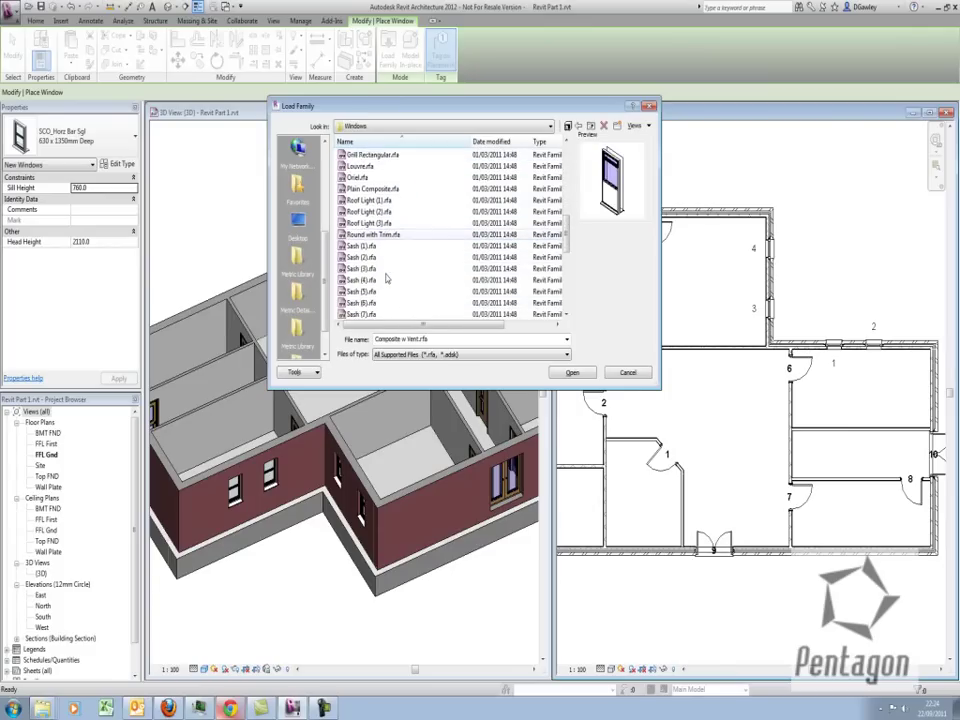
left_click(378, 268)
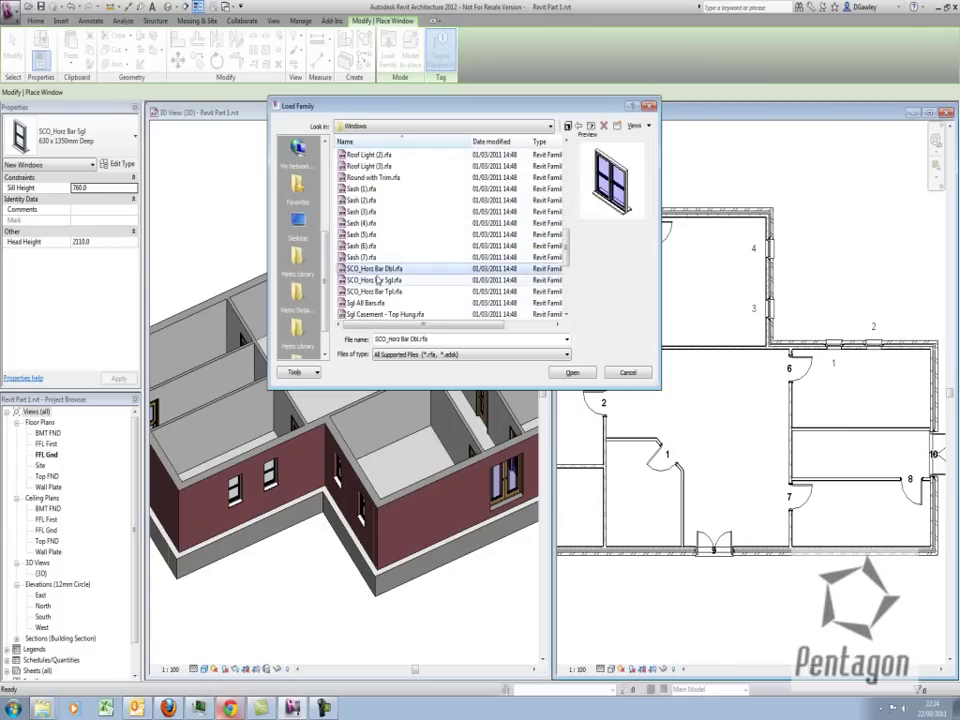
double_click(378, 270)
left_click(425, 371)
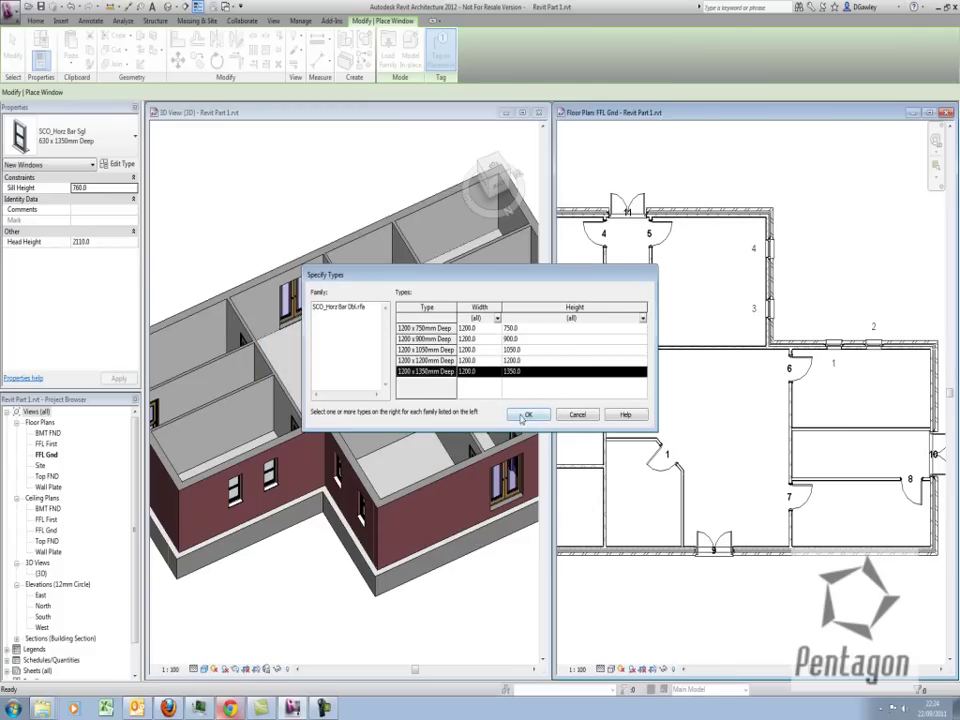
left_click(528, 414)
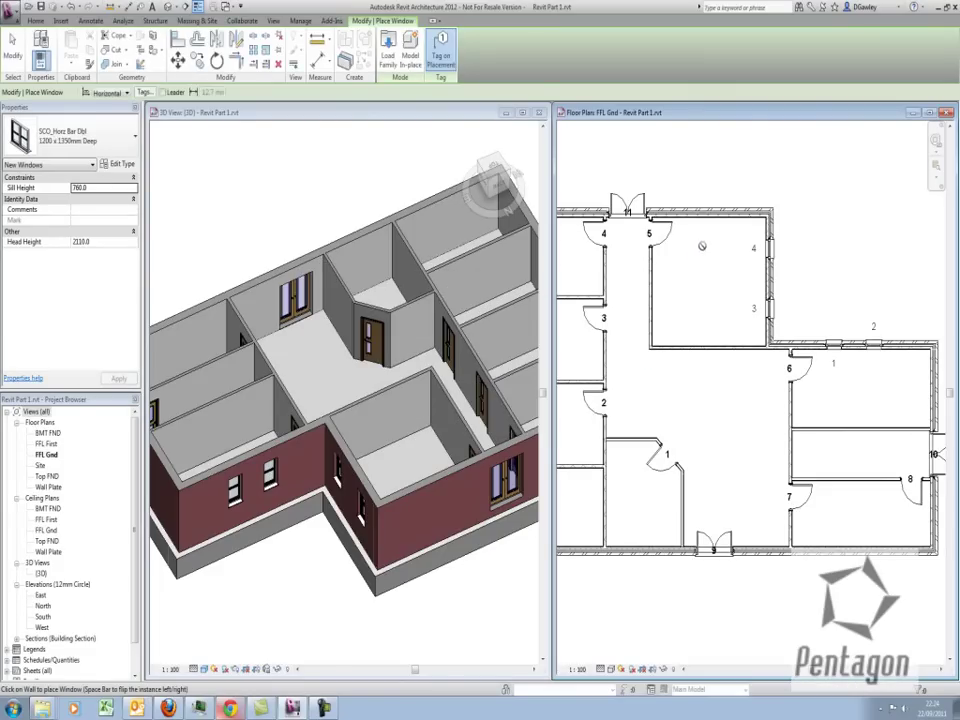
- Set the new windows' head height to 2470 mm and place one in the large upper room's upper external wall, about 1842 mm from the corridor partition
middle_click_drag(694, 250, 718, 300)
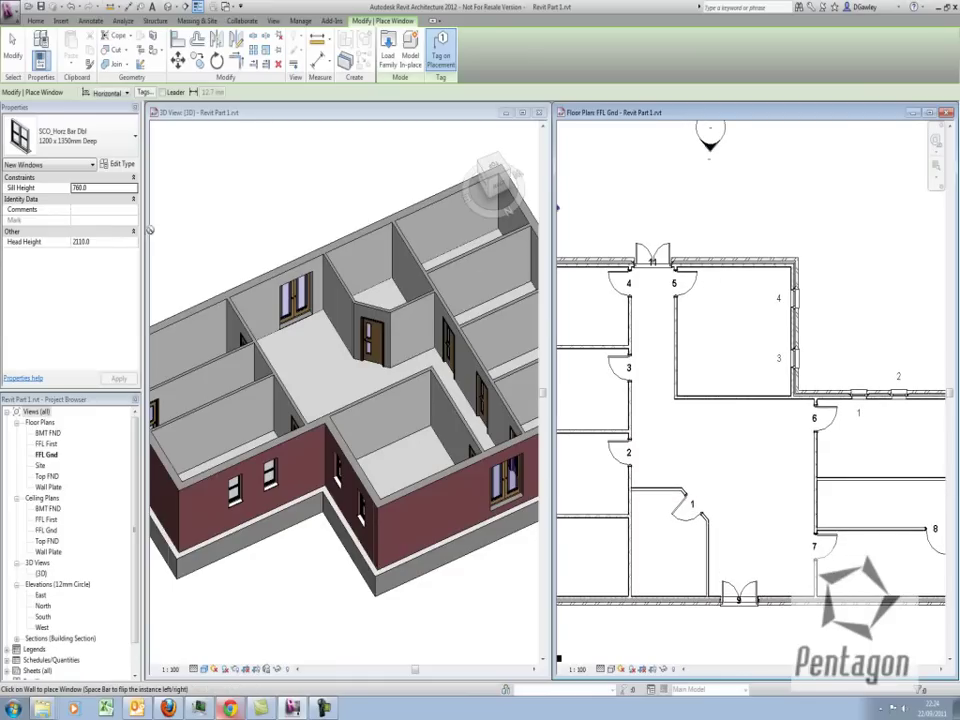
left_click(105, 241)
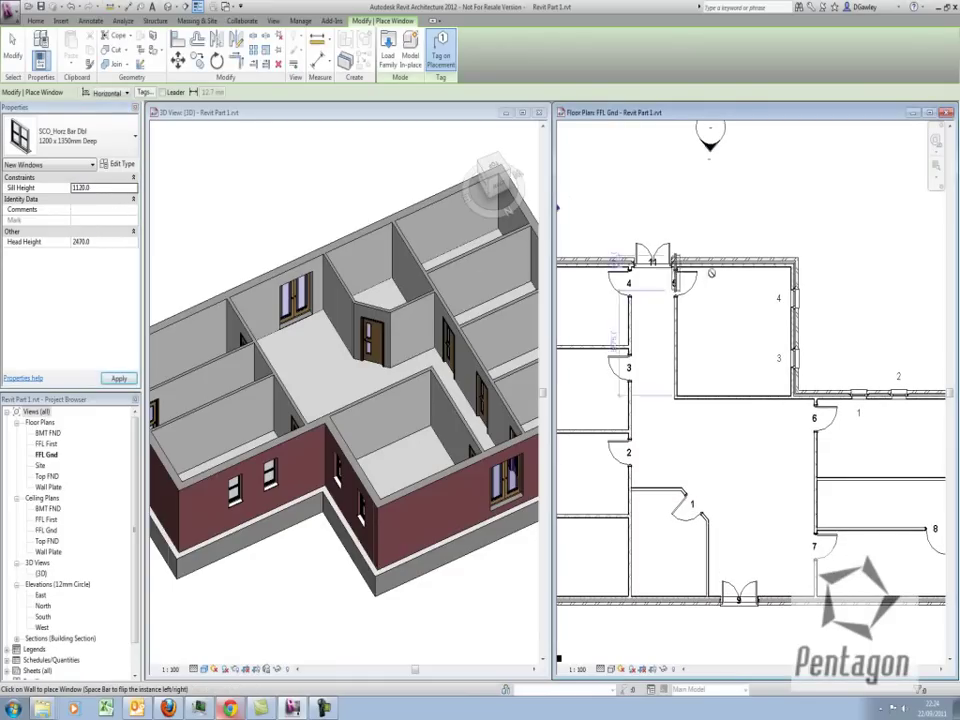
scroll(740, 263, "up", 3)
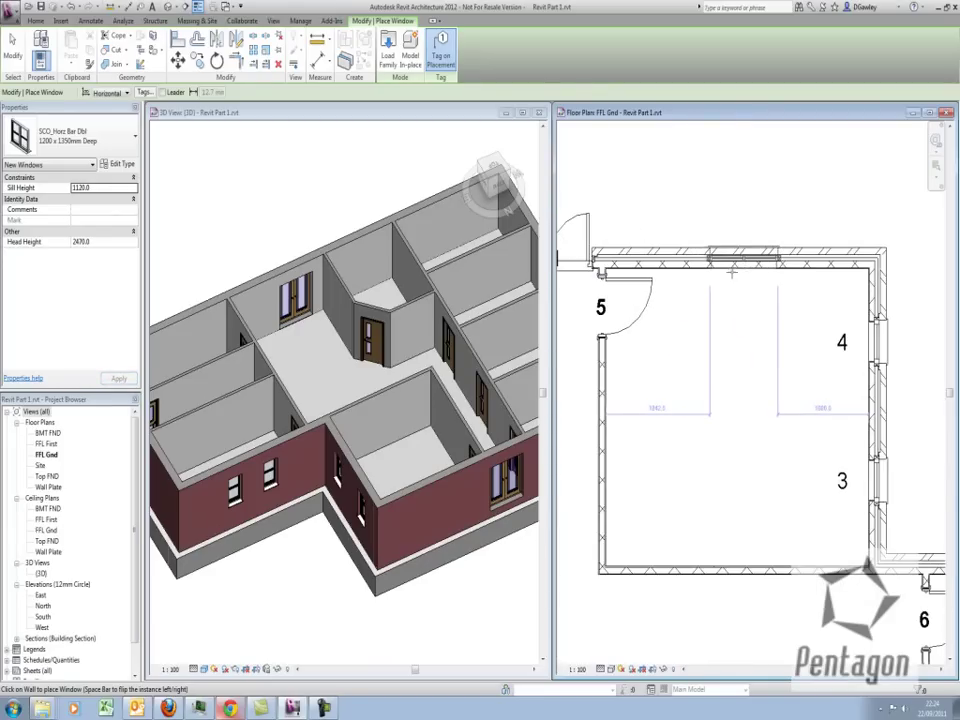
left_click(731, 274)
- Place a window in the upper-left room's upper external wall and adjust its distance from the left external wall
scroll(730, 276, "down", 2)
middle_click_drag(641, 282, 845, 327)
scroll(747, 319, "up", 1)
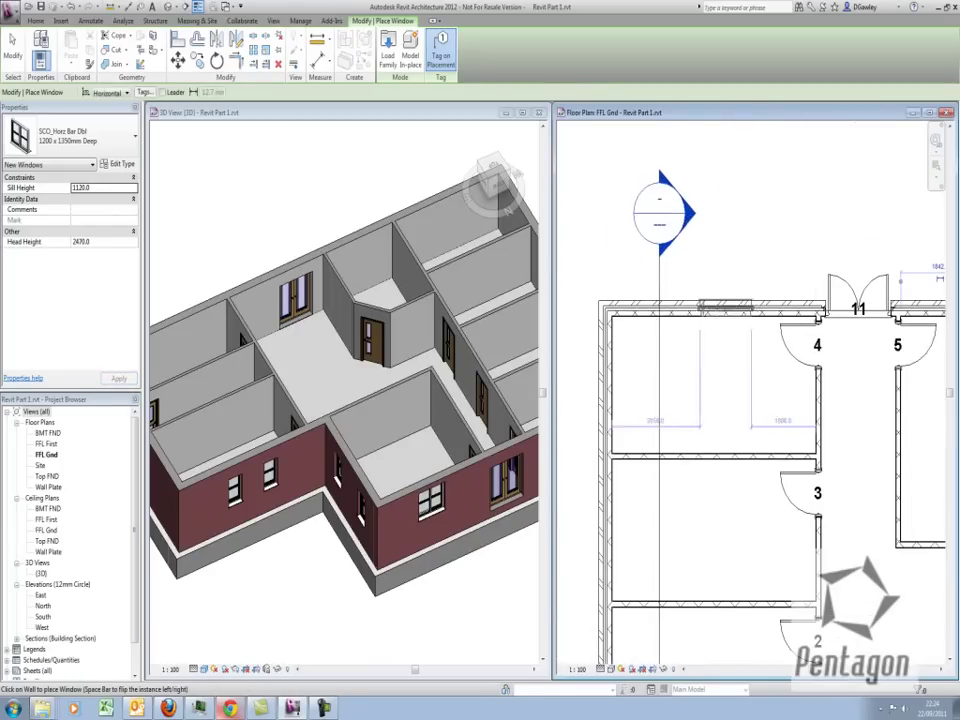
left_click(697, 307)
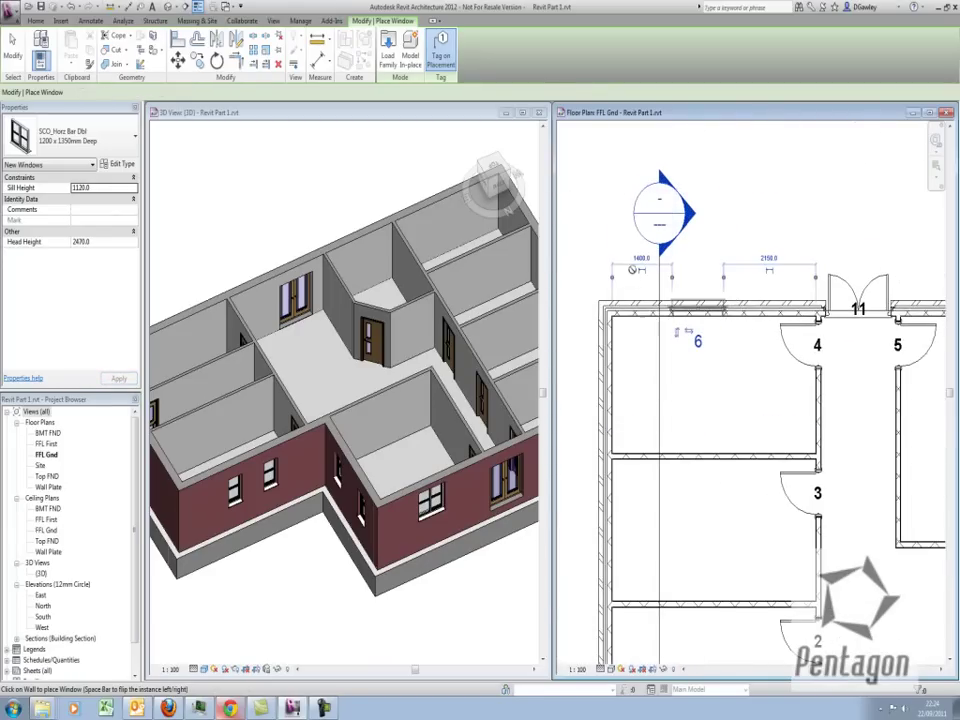
left_click(641, 258)
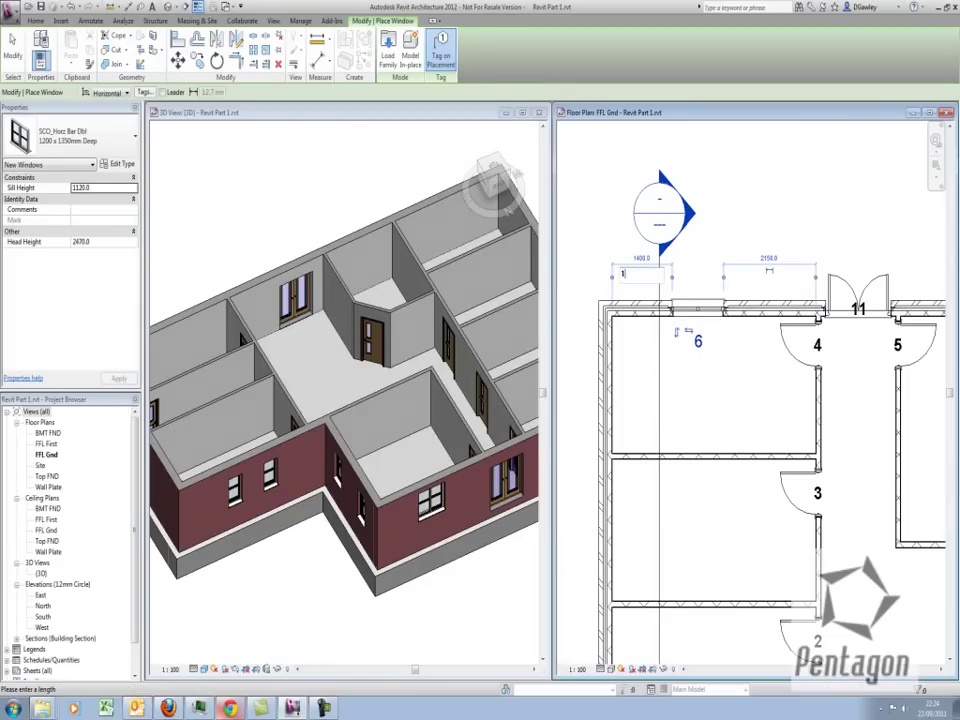
key("Return")
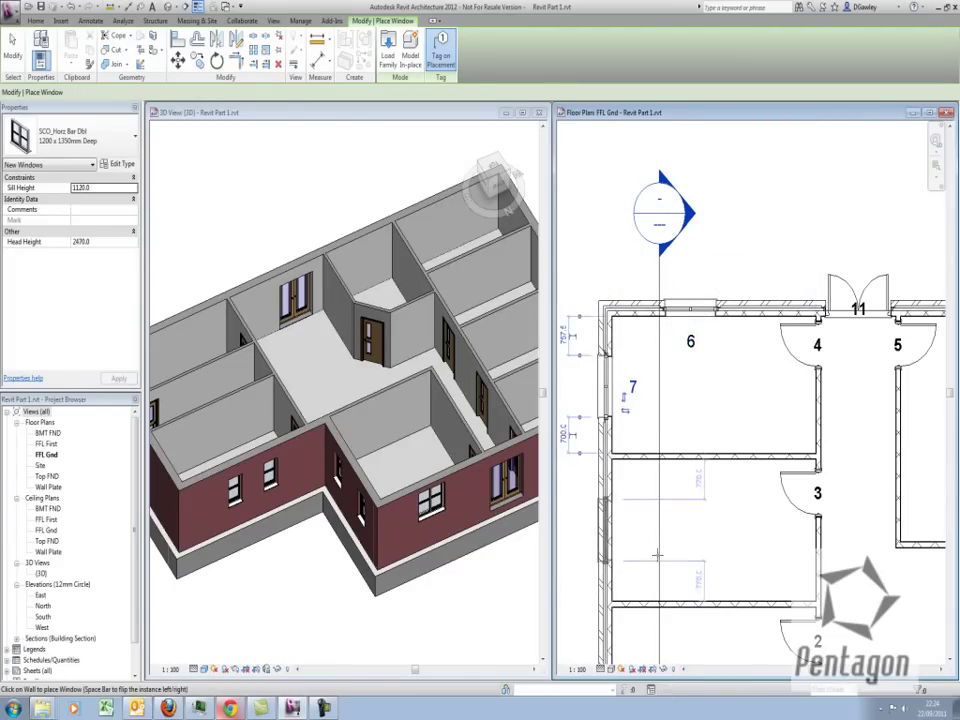
- Place one window in the left external wall of each of the four left-hand rooms, roughly midway along each room
middle_click_drag(672, 535, 741, 210)
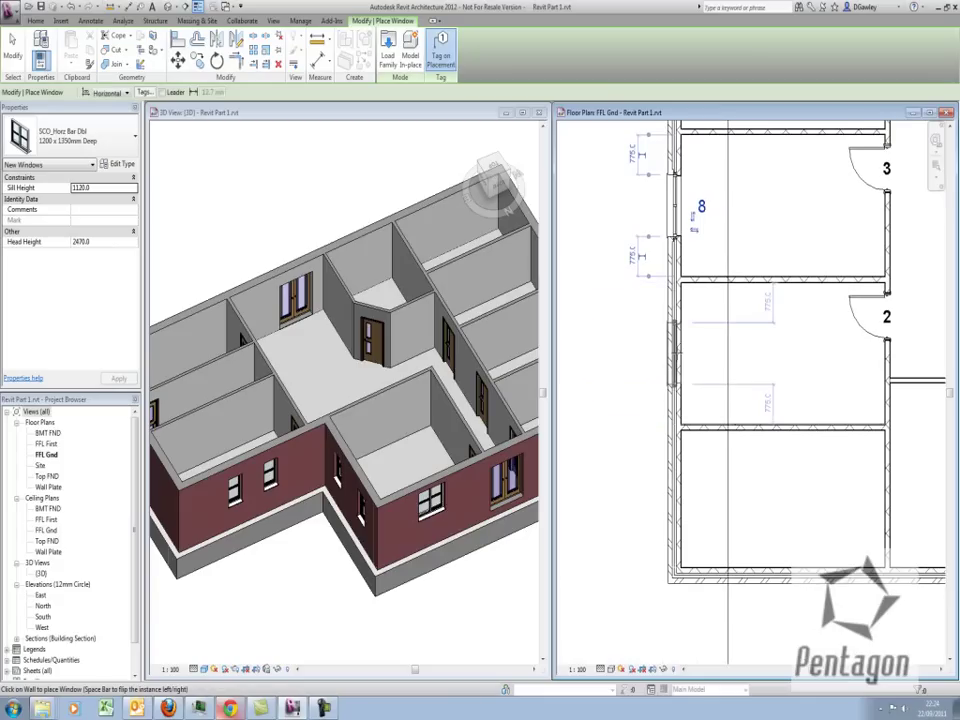
left_click(677, 354)
left_click(690, 362)
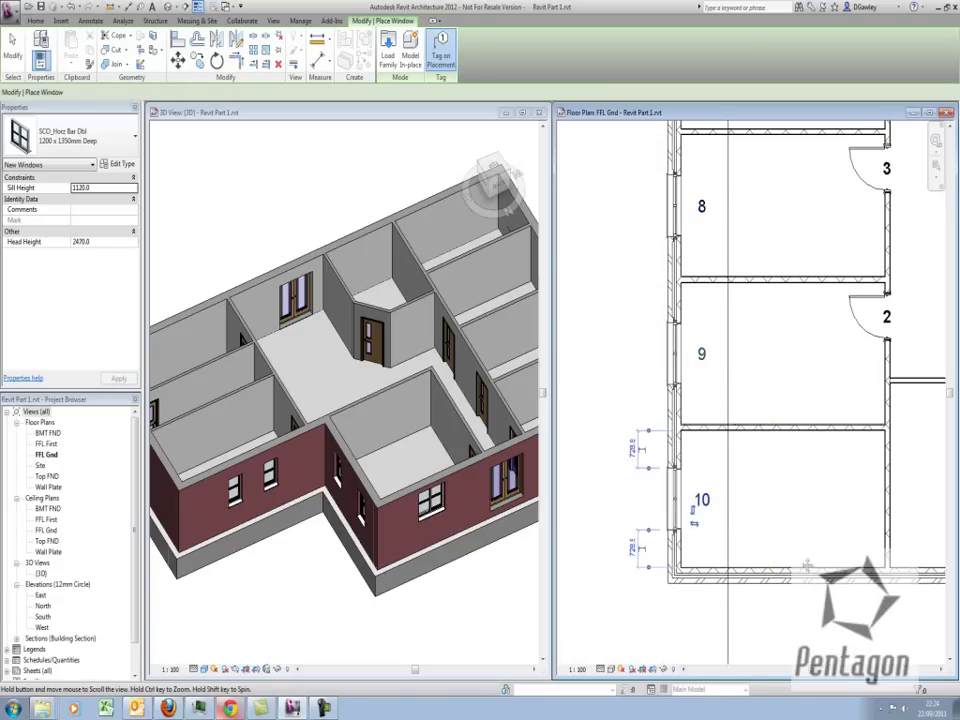
- Place windows in the lower external wall, one about 1400 mm from the lower-left room's left wall and one centred in the angled-corner room
middle_click_drag(690, 508, 622, 338)
scroll(701, 398, "up", 1)
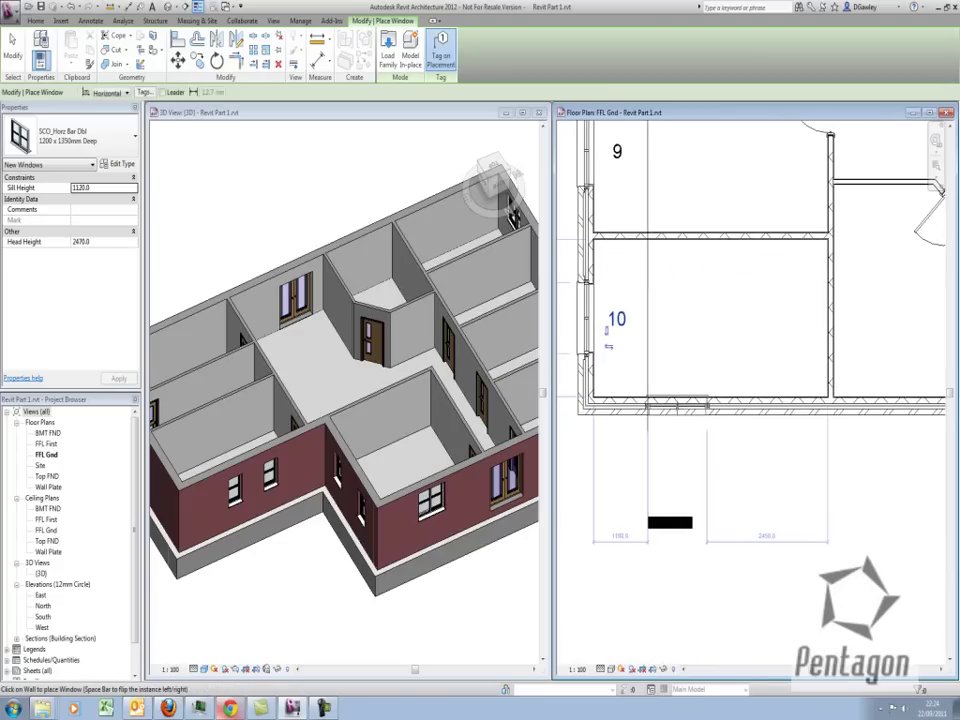
left_click(684, 416)
scroll(640, 420, "down", 3)
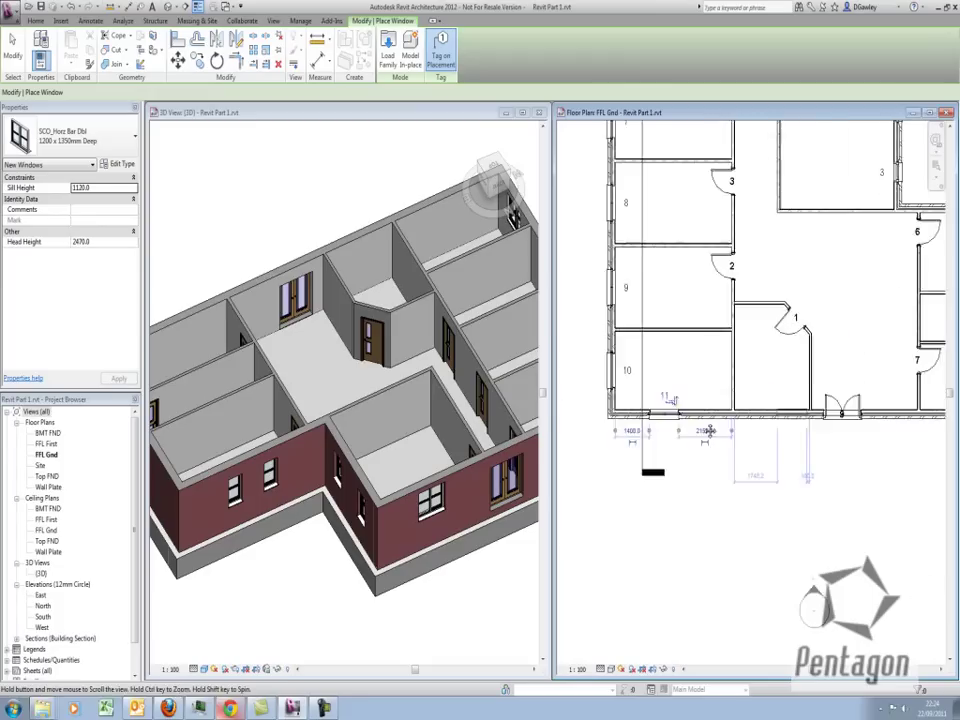
middle_click_drag(710, 431, 590, 437)
scroll(632, 433, "up", 1)
left_click(653, 416)
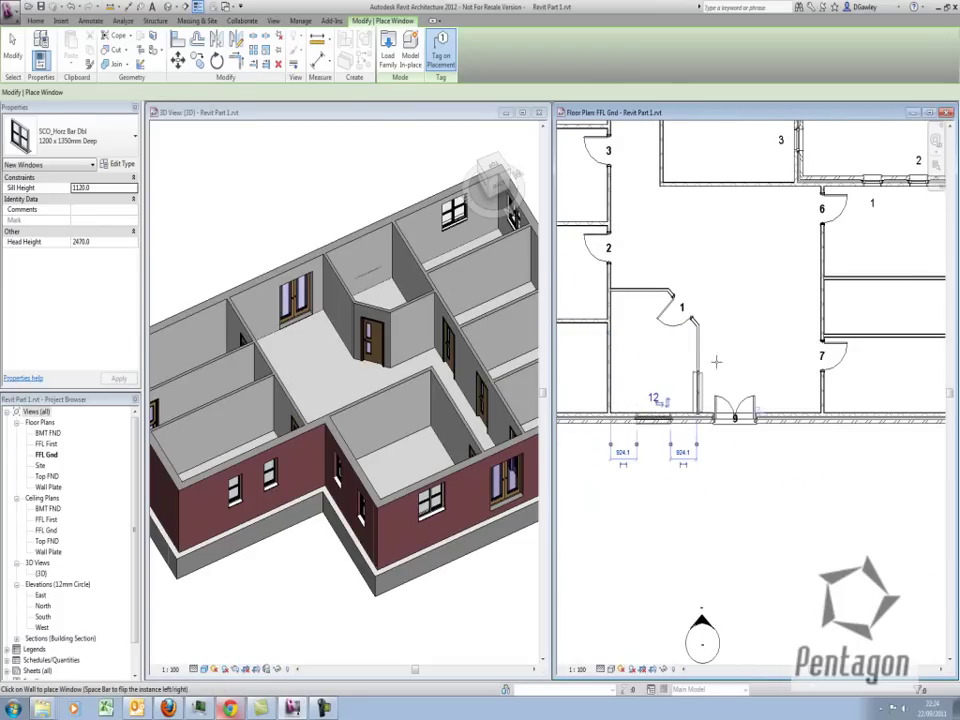
right_click(787, 298)
left_click(810, 306)
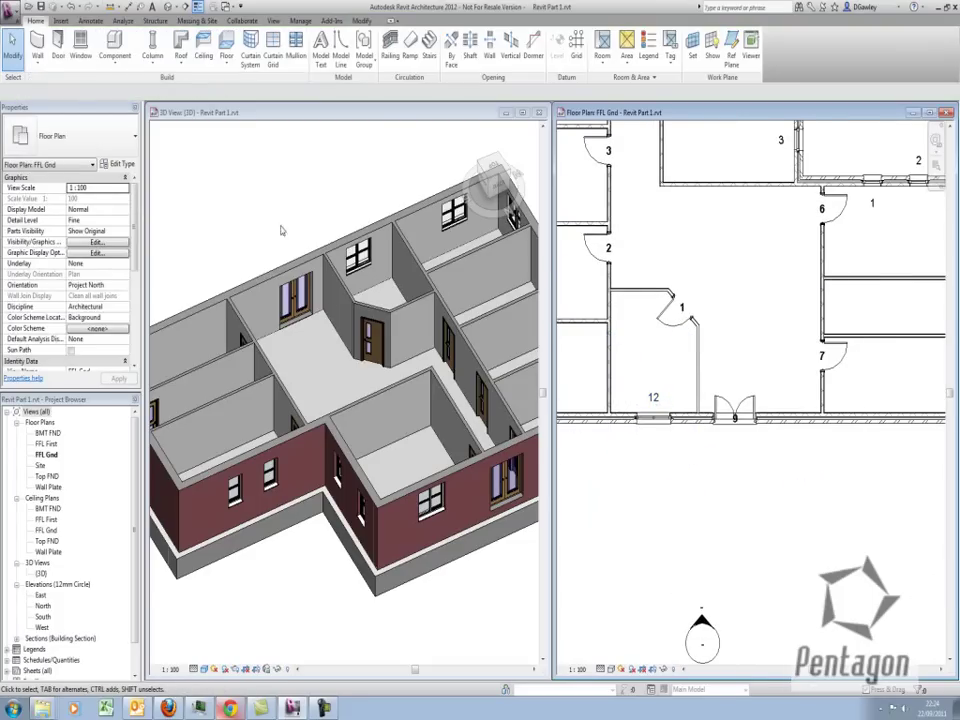
- Examine the placed windows and doors around the building in the 3D model and the floor plan
left_click(281, 231)
scroll(388, 506, "down", 4)
middle_click_drag(388, 506, 450, 500, "shift")
left_click(733, 274)
scroll(747, 362, "down", 2)
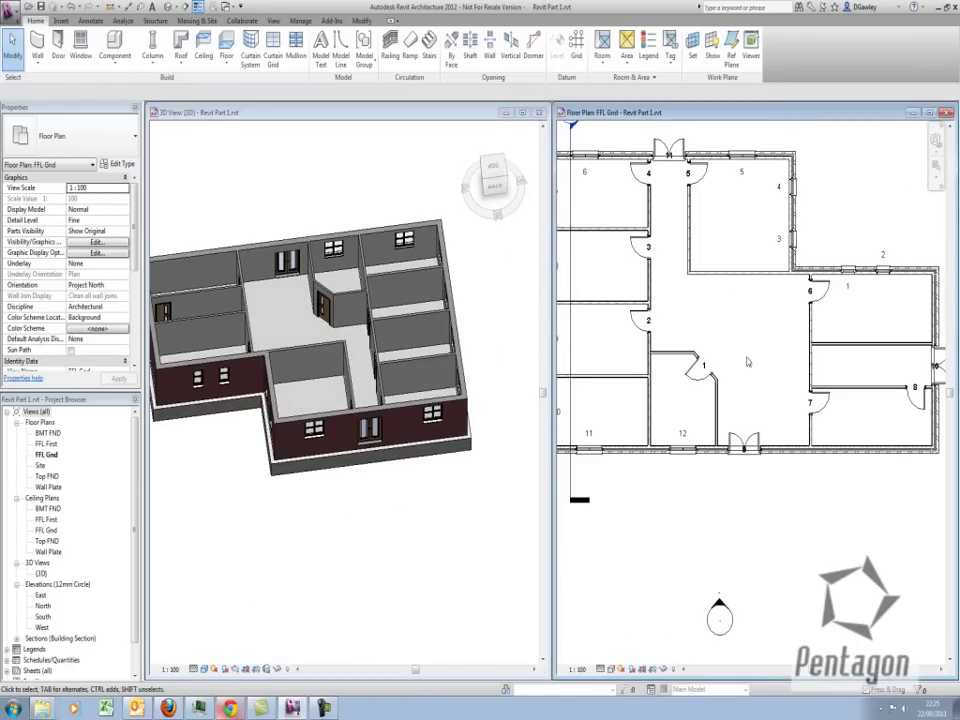
left_click(266, 350)
scroll(392, 376, "down", 1)
middle_click_drag(392, 370, 285, 398, "shift")
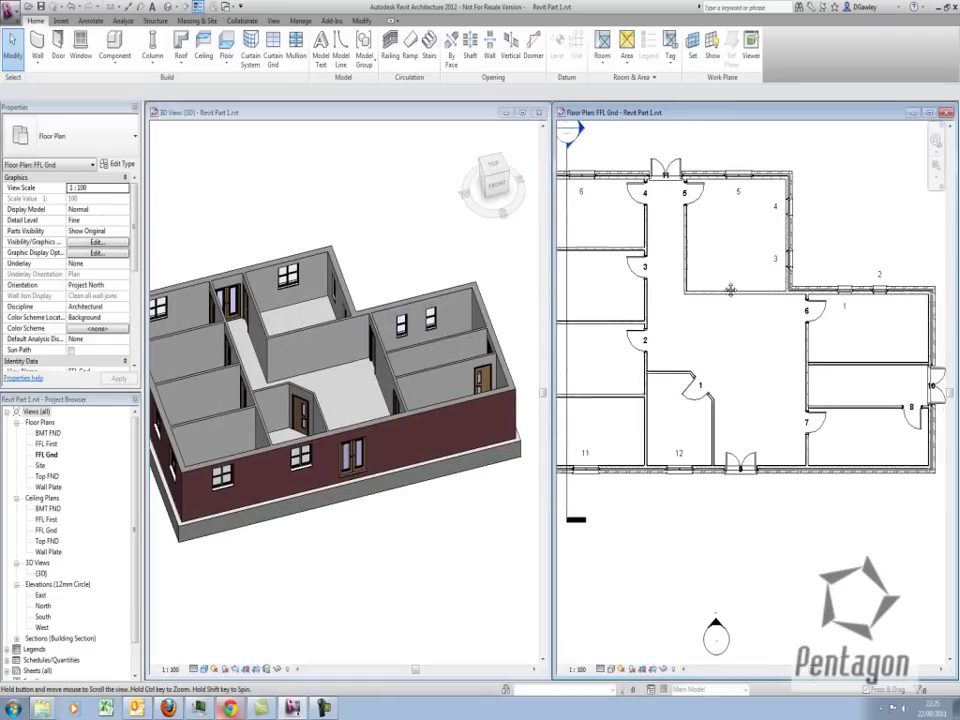
scroll(720, 290, "up", 2)
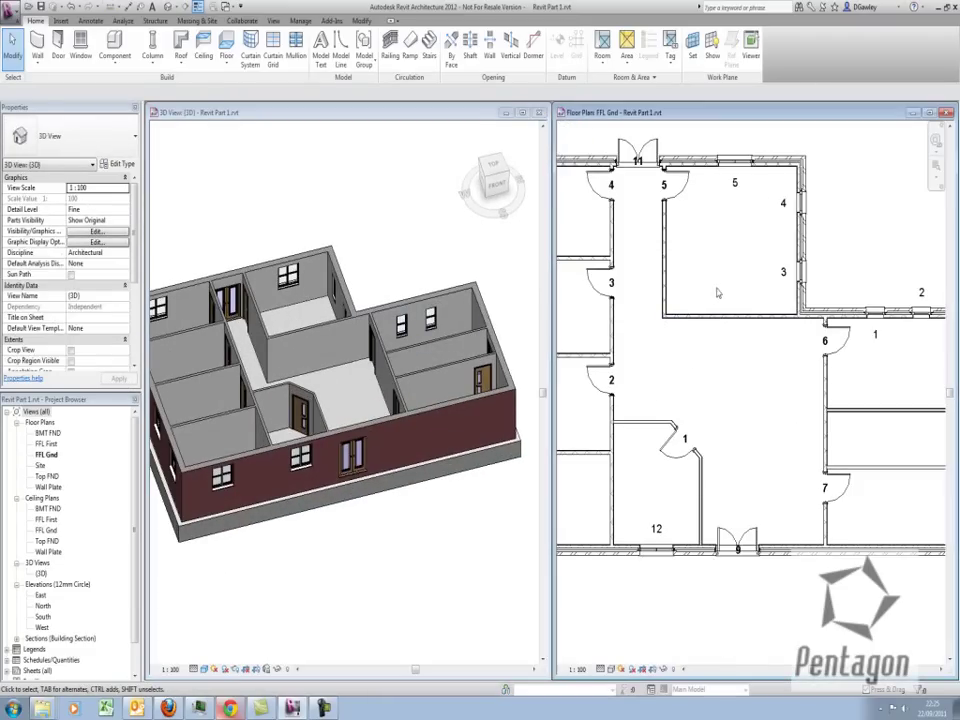
middle_click_drag(723, 369, 713, 385)
- Open the profile of the partition along the large upper room's lower side for editing in the 3D view
left_click(406, 251)
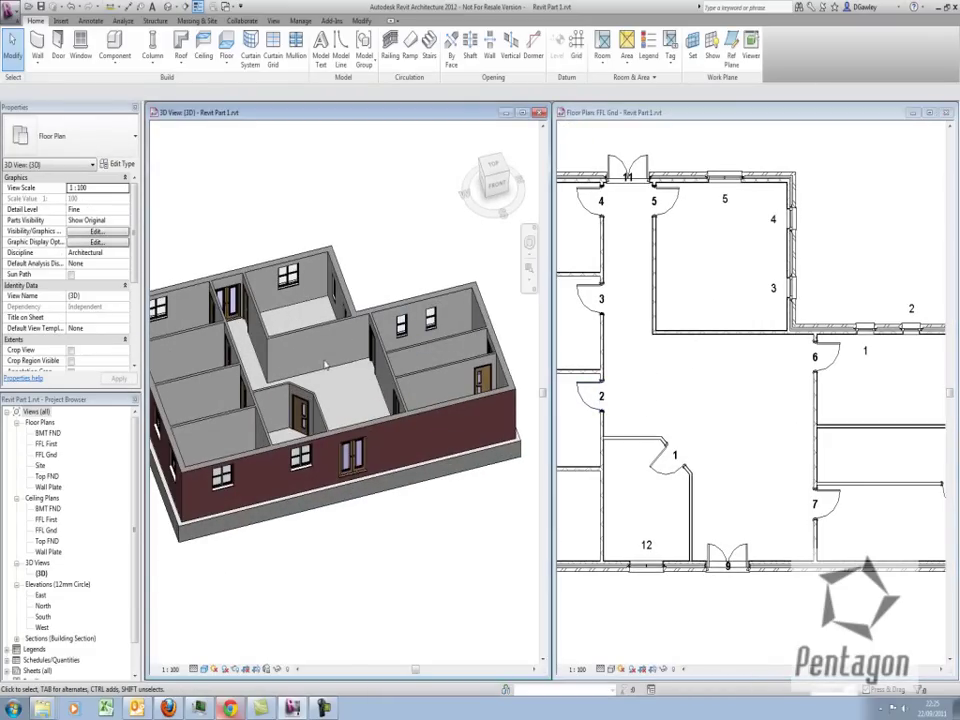
scroll(325, 365, "up", 4)
left_click(373, 352)
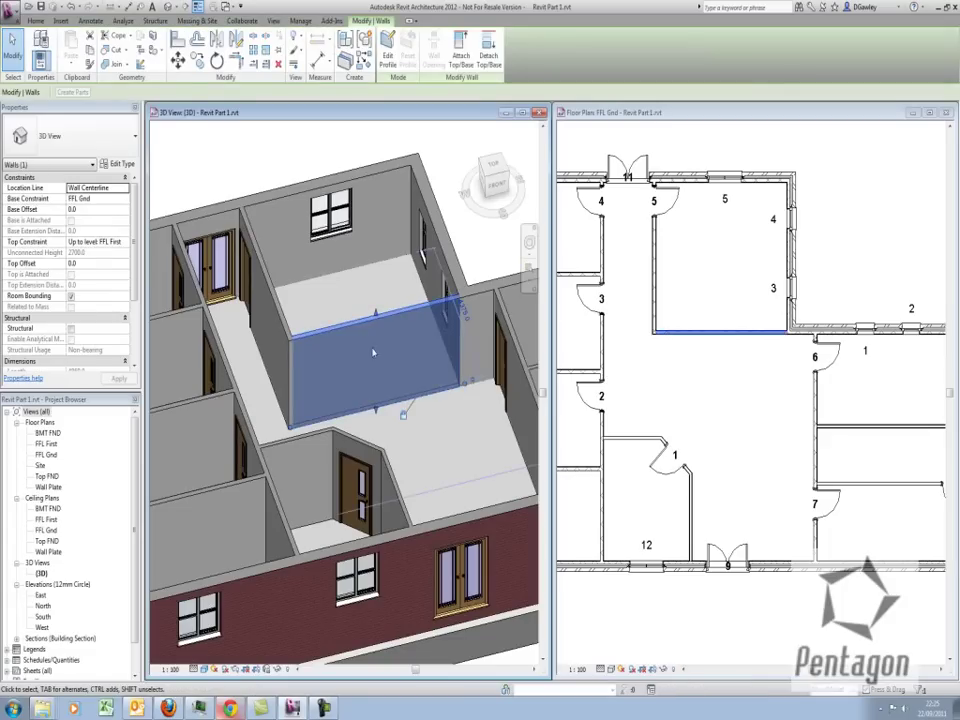
middle_click_drag(373, 352, 318, 350)
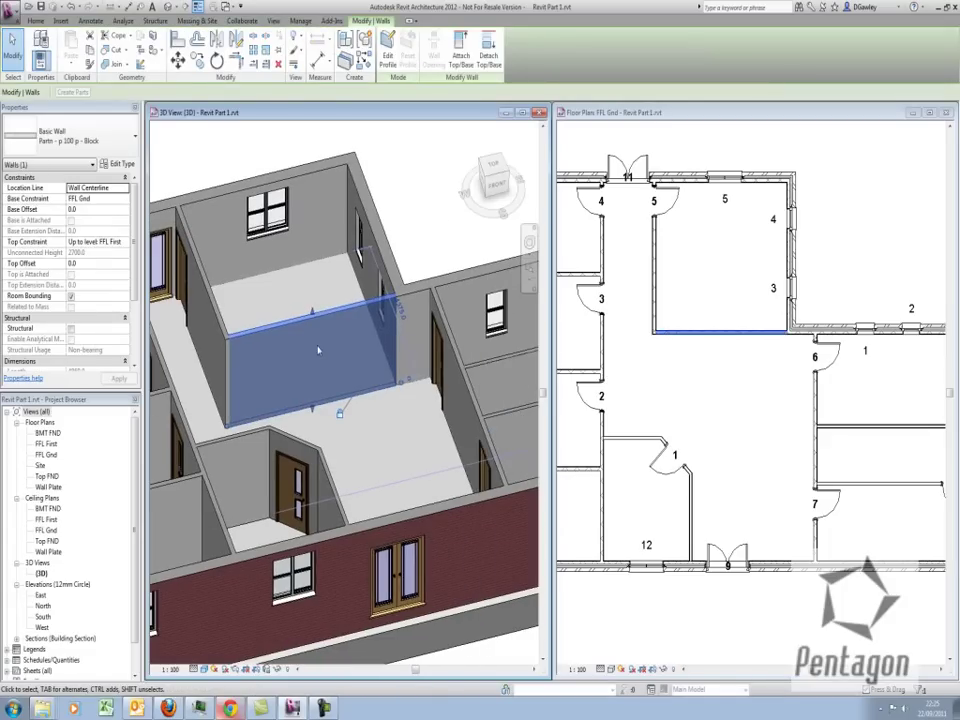
left_click(388, 52)
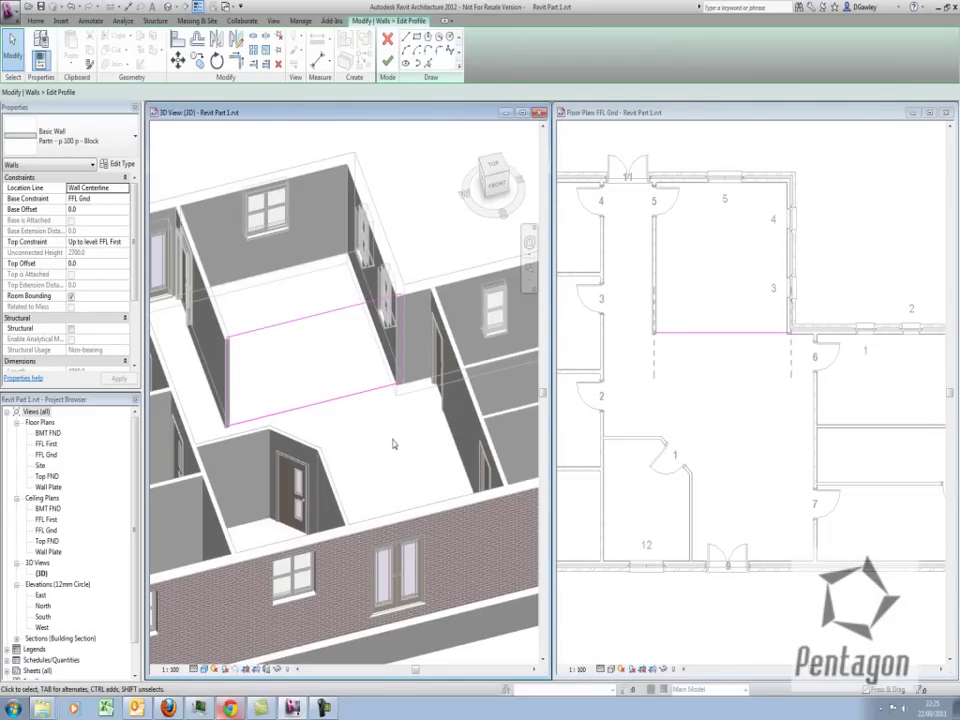
scroll(363, 420, "down", 1)
scroll(363, 420, "up", 5)
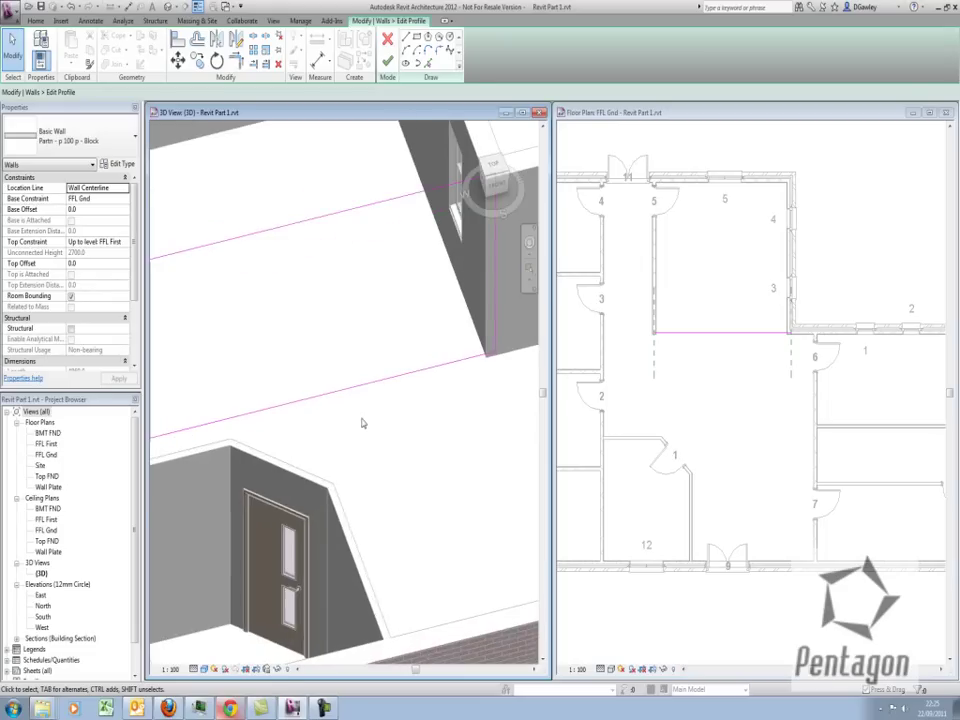
scroll(363, 420, "down", 2)
middle_click_drag(363, 422, 371, 431)
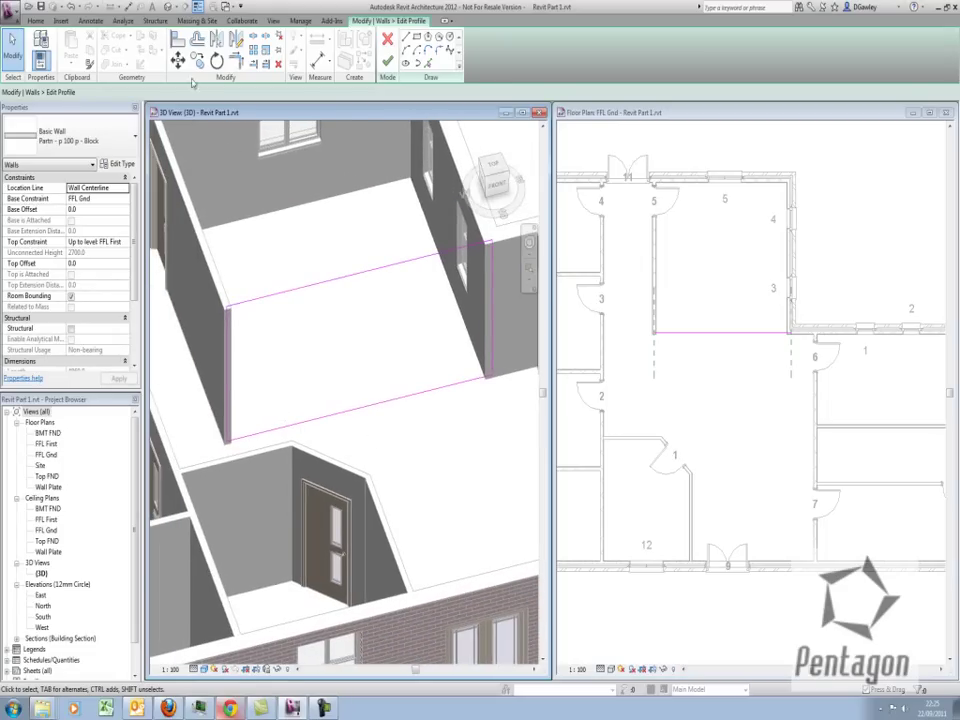
- Sketch an arched opening in the partition profile, about 2840 mm wide with legs about 1900 mm high rising from the base line
left_click(406, 36)
left_click(280, 428)
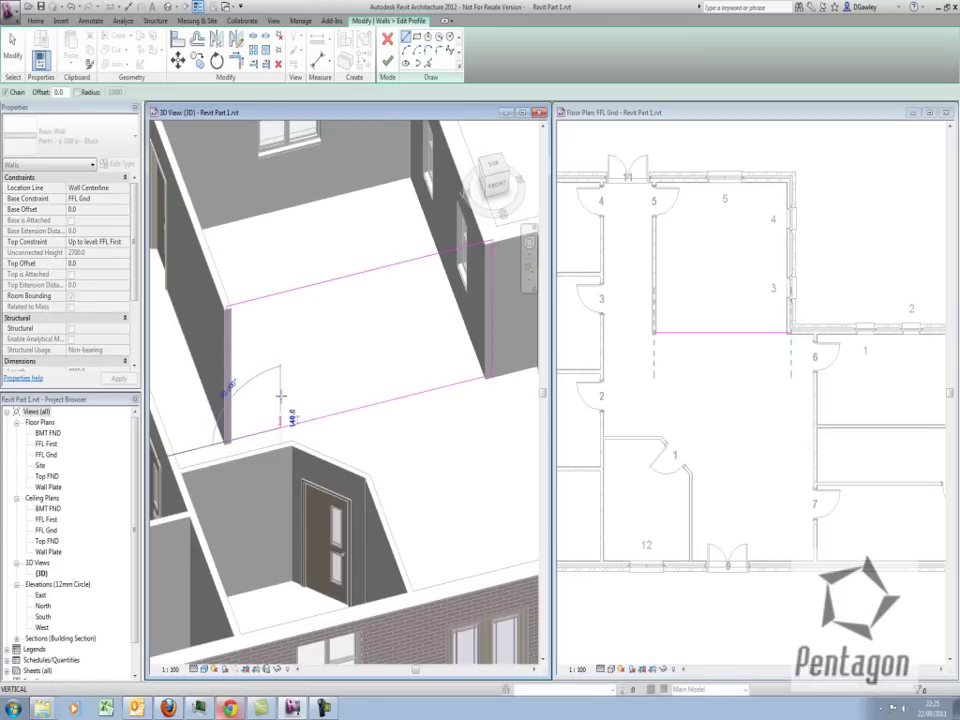
left_click(279, 333)
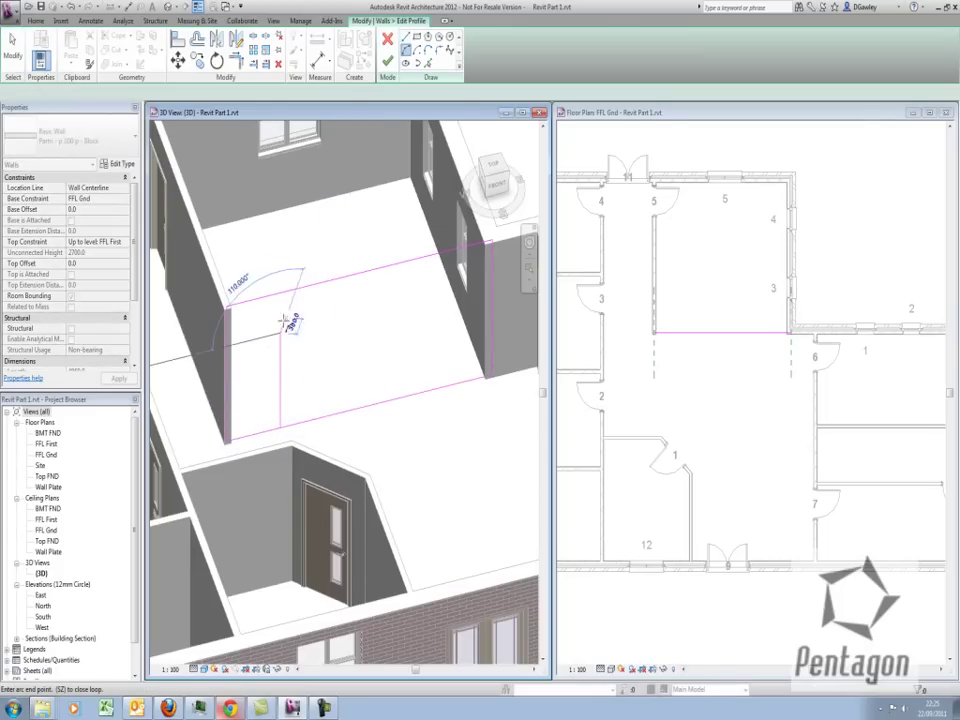
left_click(435, 294)
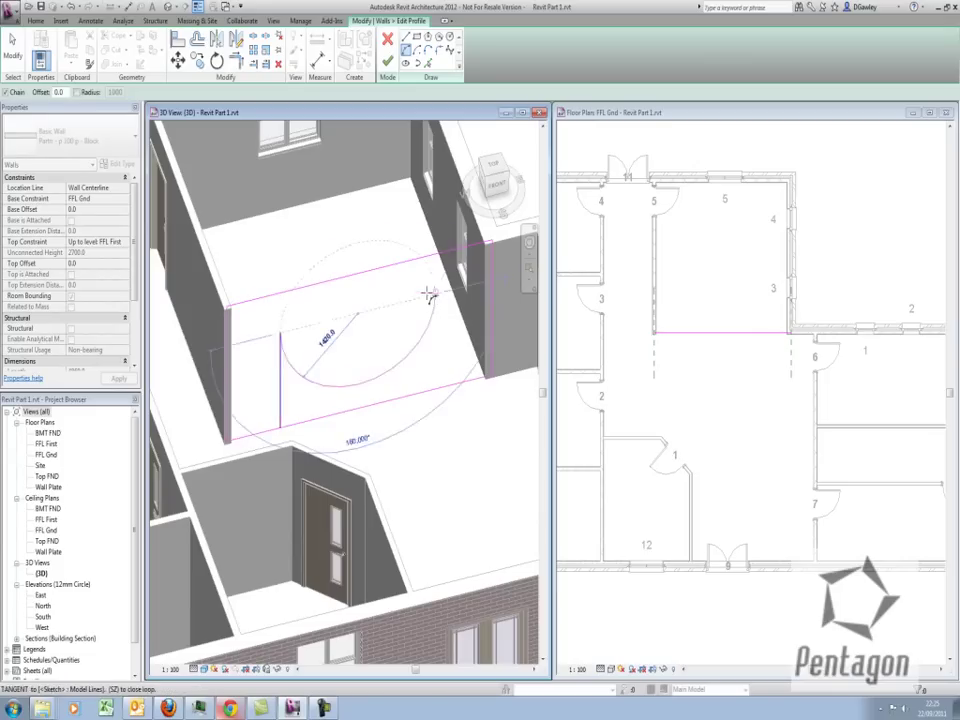
left_click(389, 294)
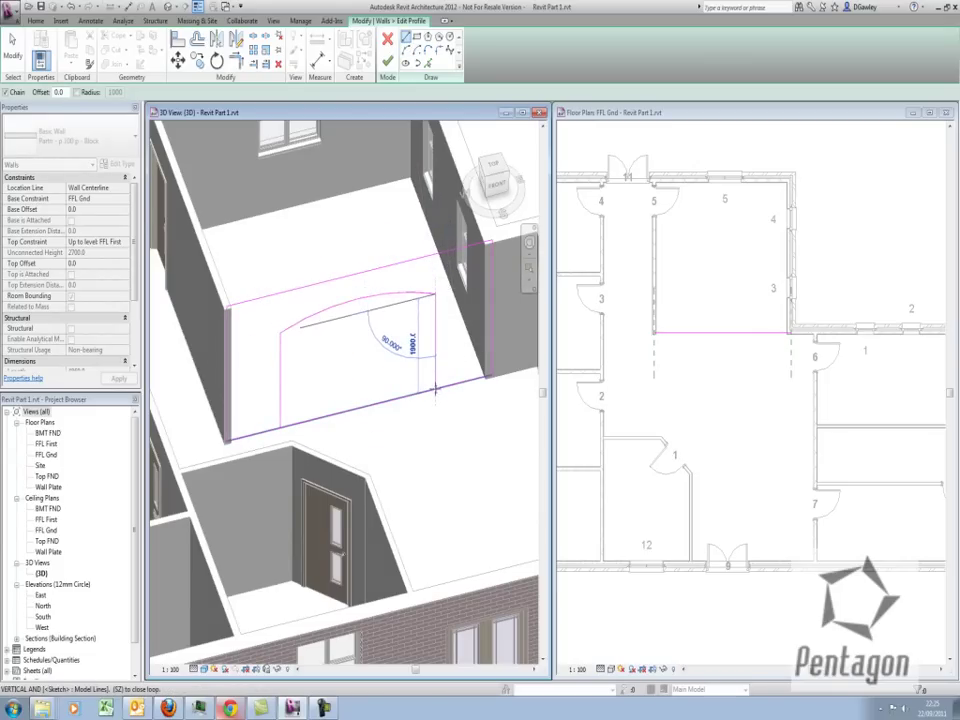
left_click(434, 390)
right_click(378, 350)
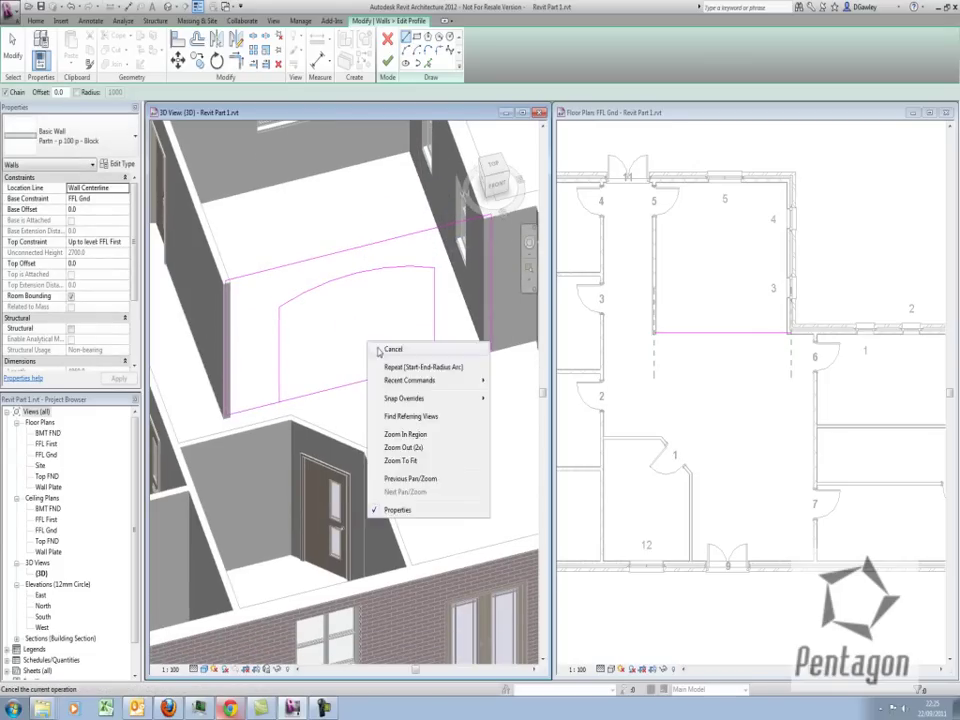
left_click(390, 349)
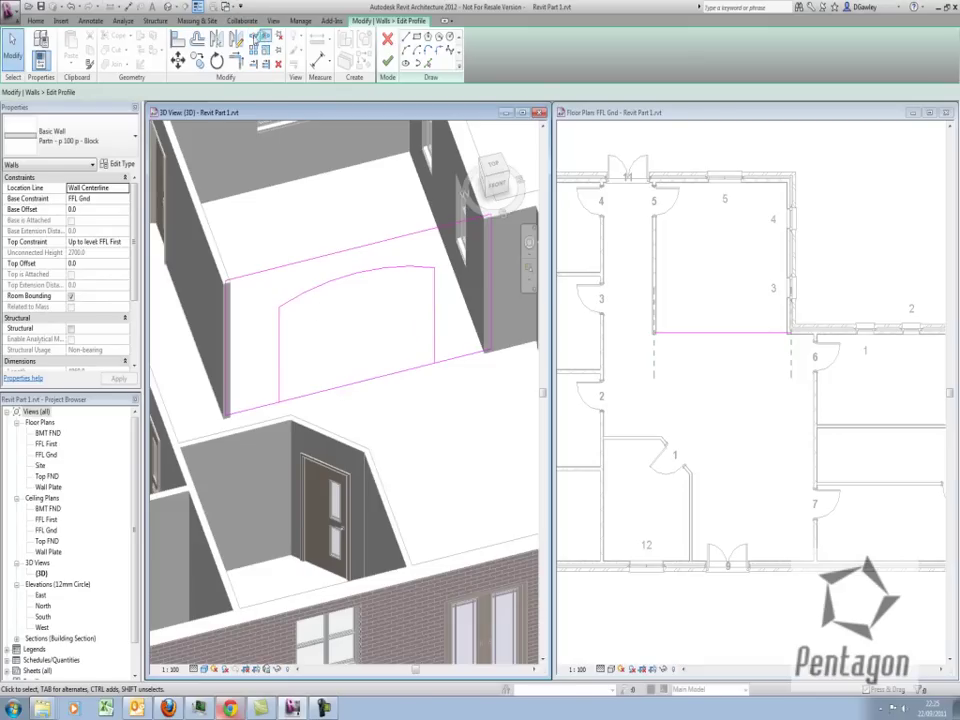
- Split the profile's base line where both legs of the arch meet it
left_click(252, 38)
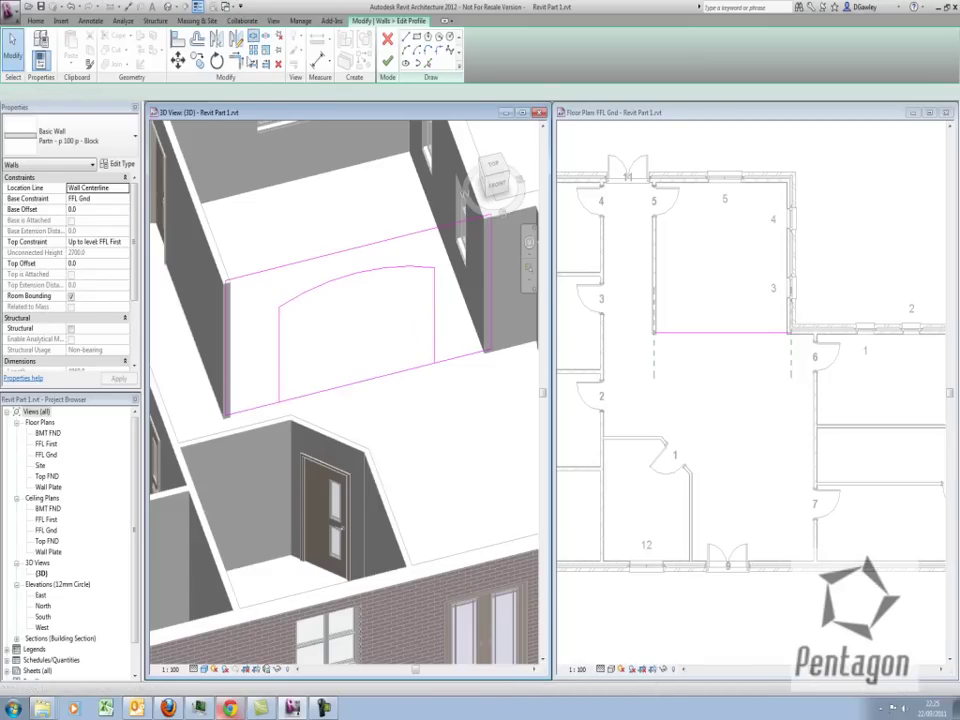
left_click(279, 401)
left_click(436, 363)
right_click(343, 343)
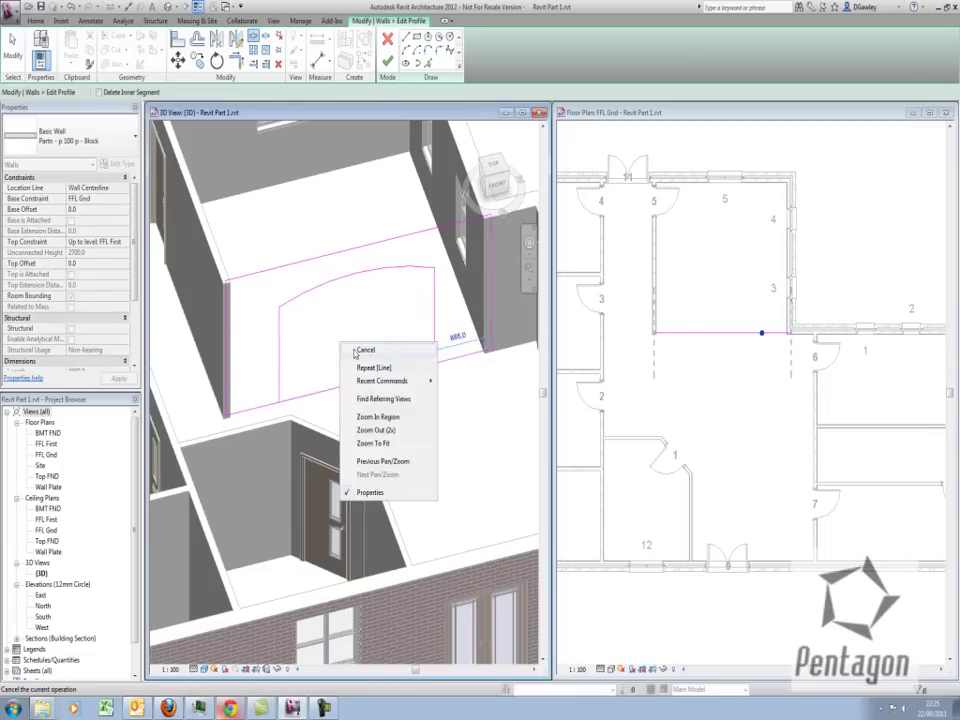
left_click(356, 350)
key("Escape")
- Delete the base segment between the arch legs and finish the partition's profile edit
left_click(362, 385)
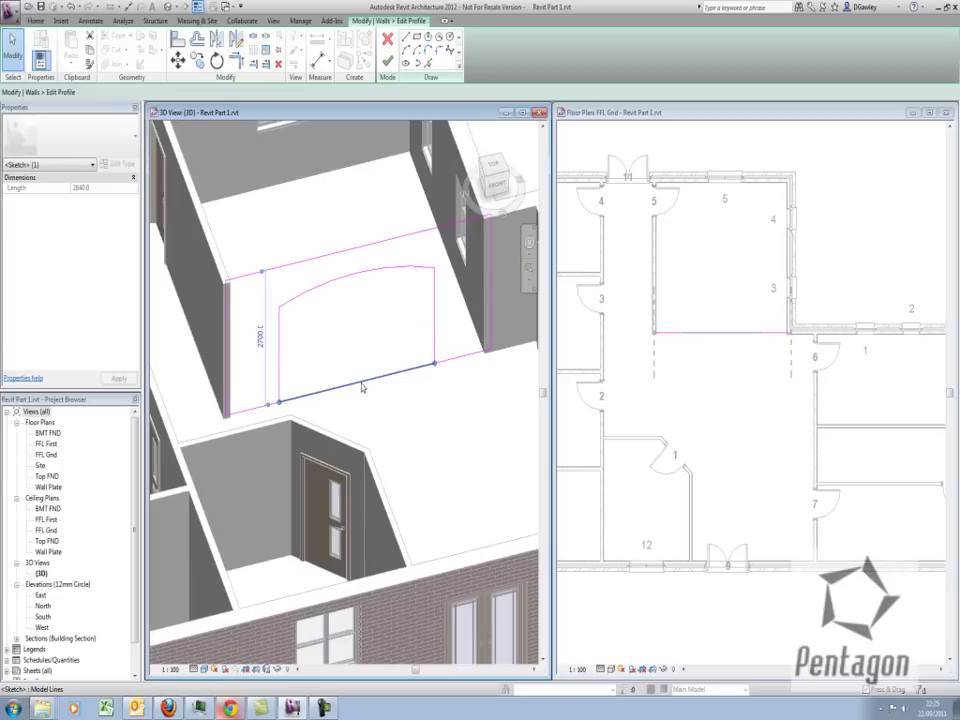
key("Delete")
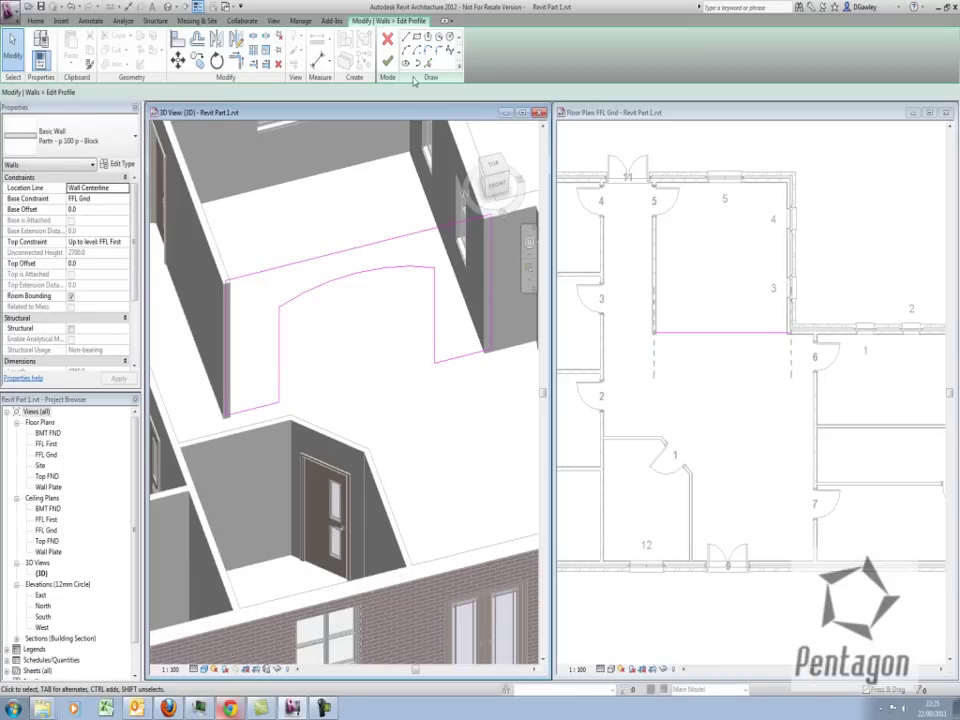
left_click(388, 64)
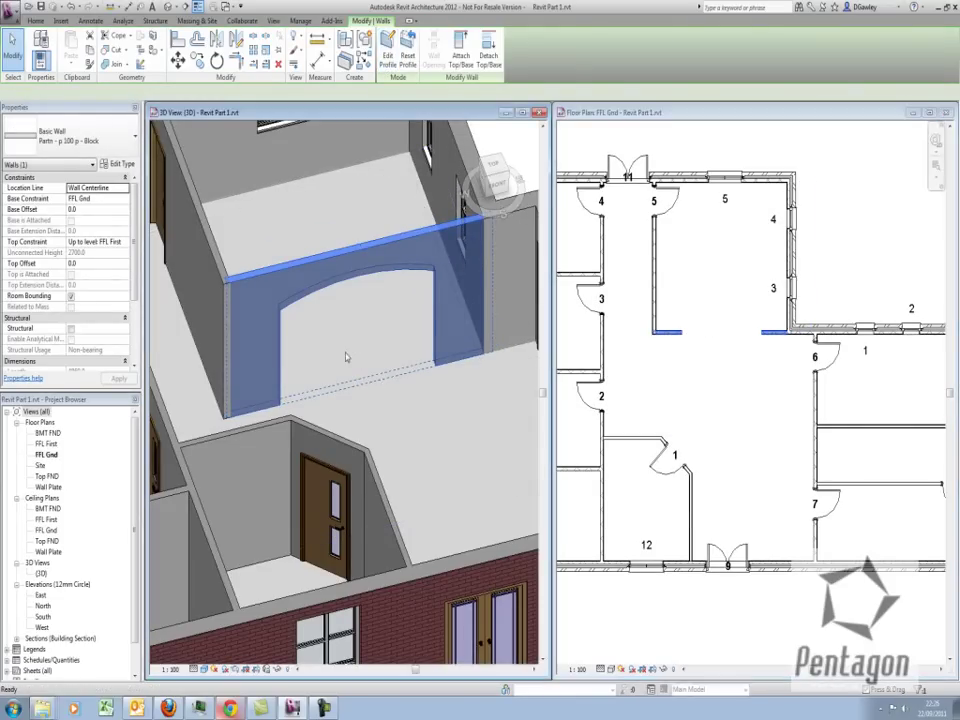
scroll(357, 343, "down", 5)
key("Escape")
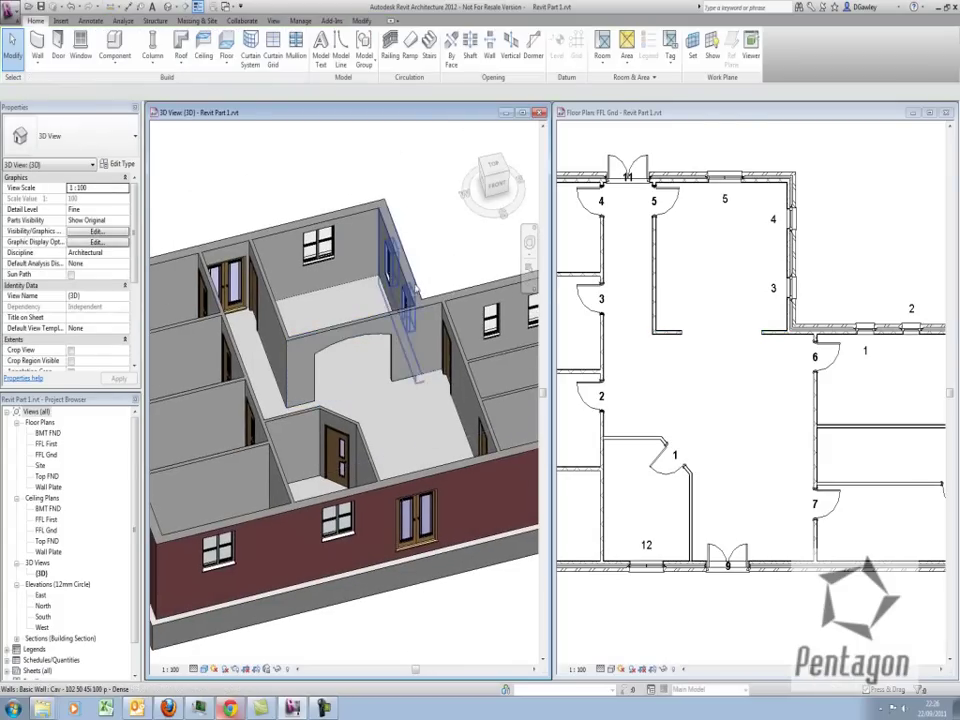
- Change the large upper room's top-wall window to SCO_Horz Bar Sgl 630 x 1350mm Deep, 500 mm from the left partition
scroll(496, 322, "up", 3)
middle_click_drag(622, 178, 618, 222)
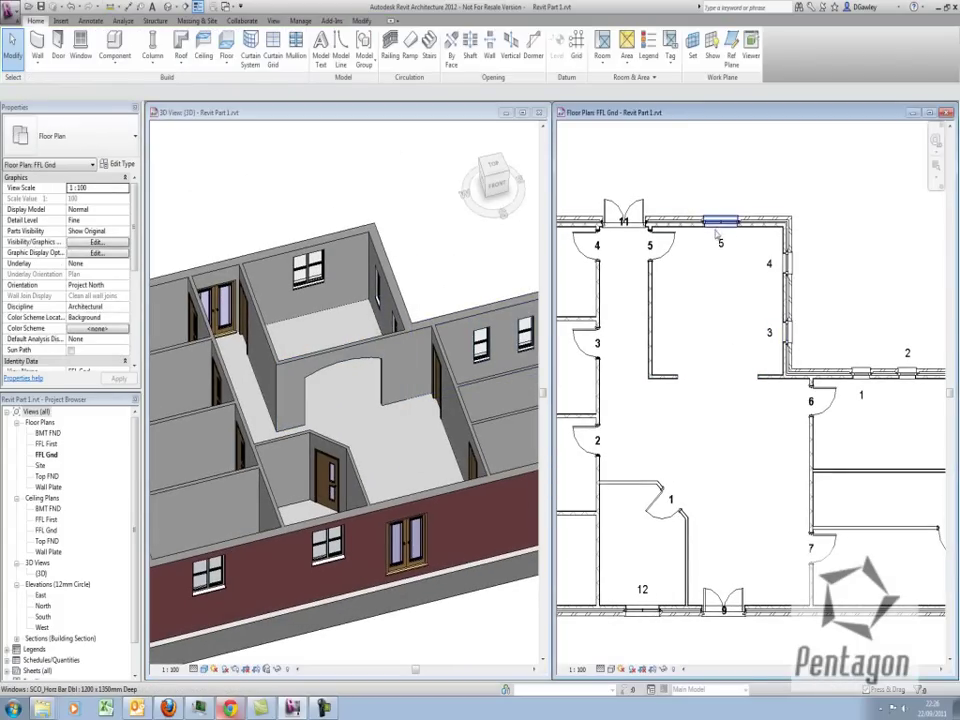
left_click(716, 222)
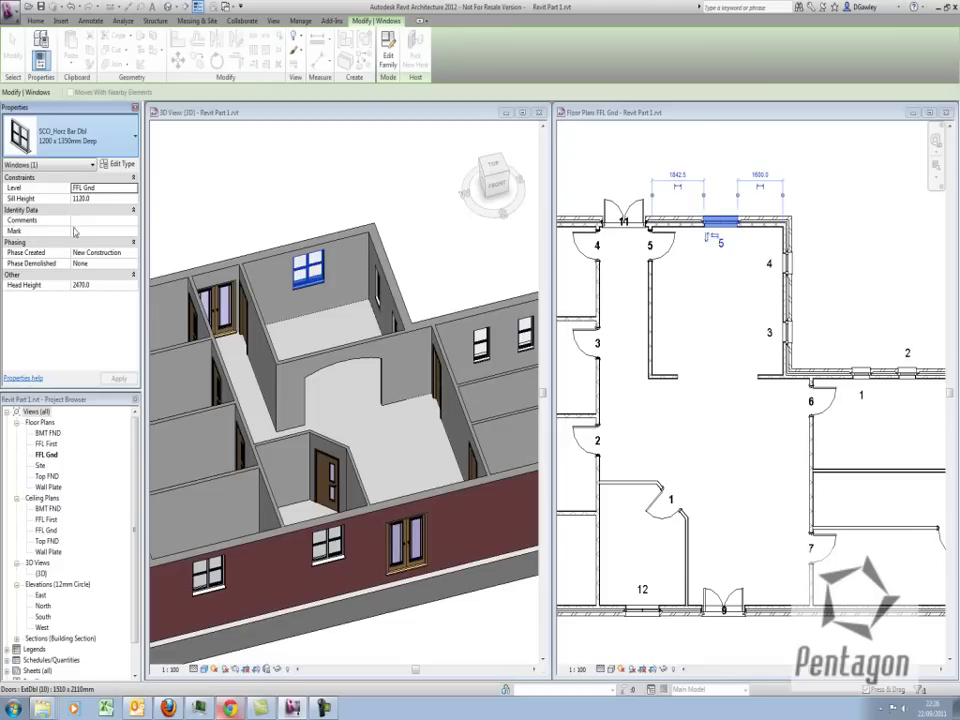
left_click(681, 176)
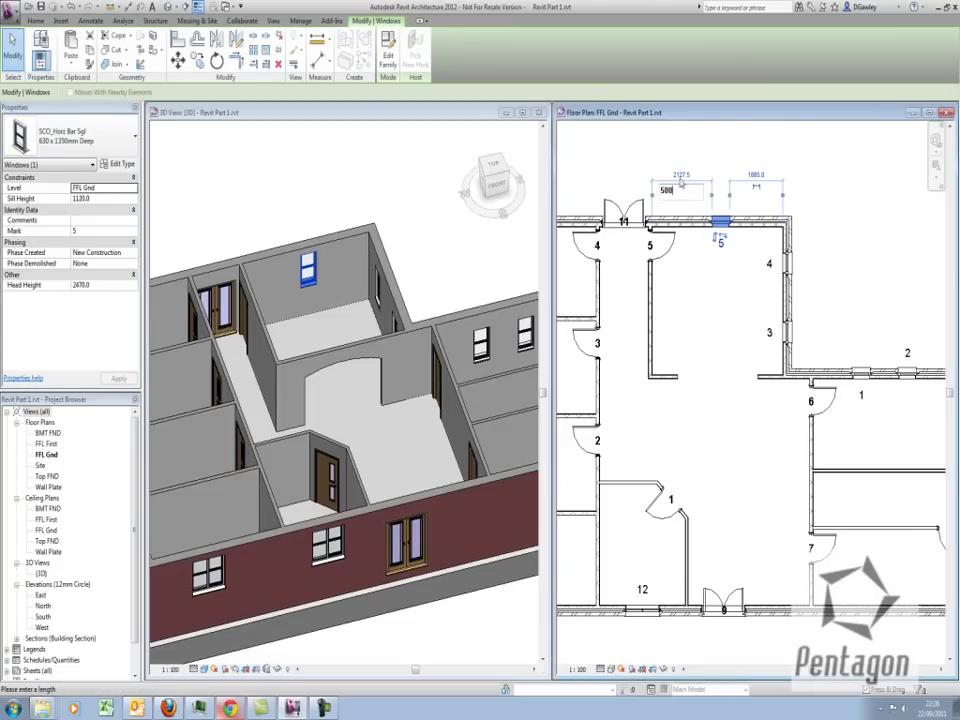
key("Return")
left_click(769, 291)
- Delete both windows in the right external wall of the large upper room
left_click(786, 264)
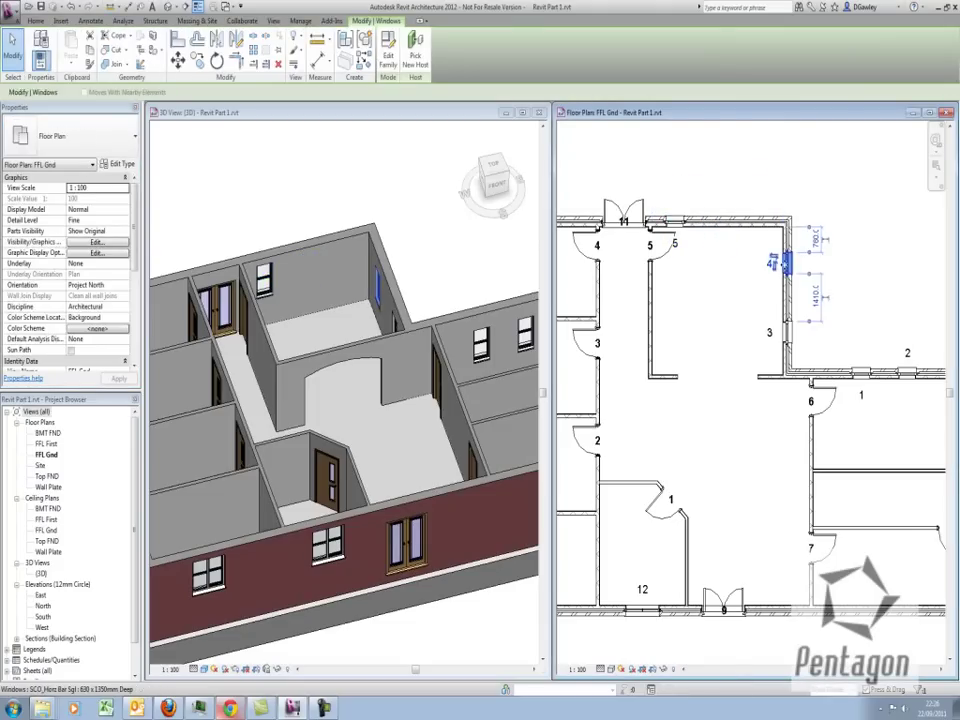
key("Delete")
left_click(786, 332)
key("Delete")
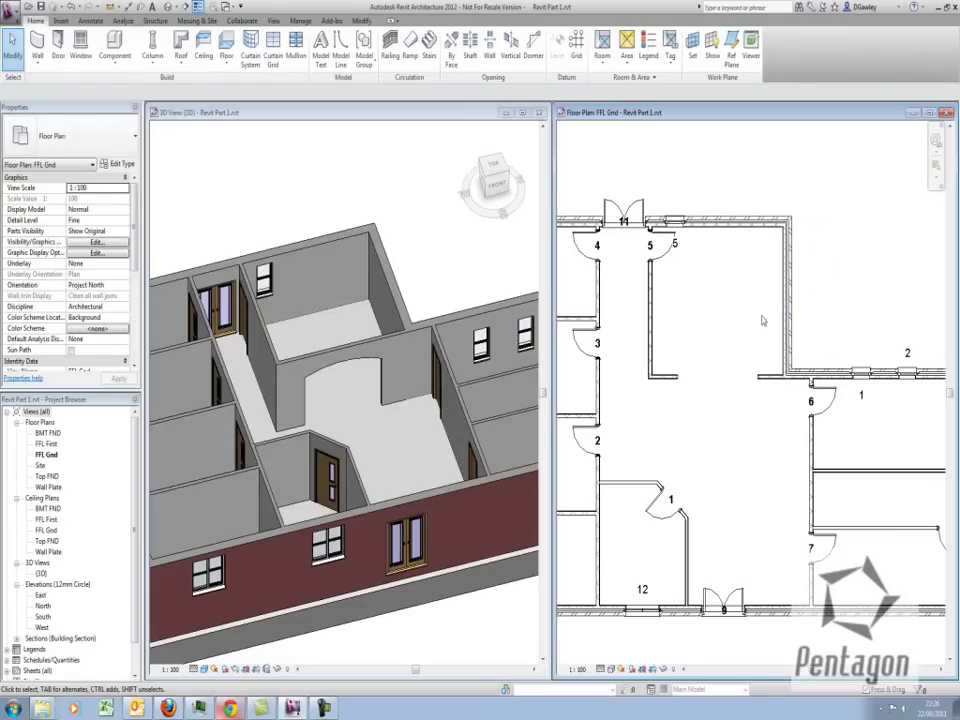
- Start a Private stair and sketch its first run 1750 mm upward in plan, close to the large upper room's right external wall
middle_click_drag(725, 297, 697, 320)
scroll(671, 313, "up", 1)
scroll(708, 298, "up", 1)
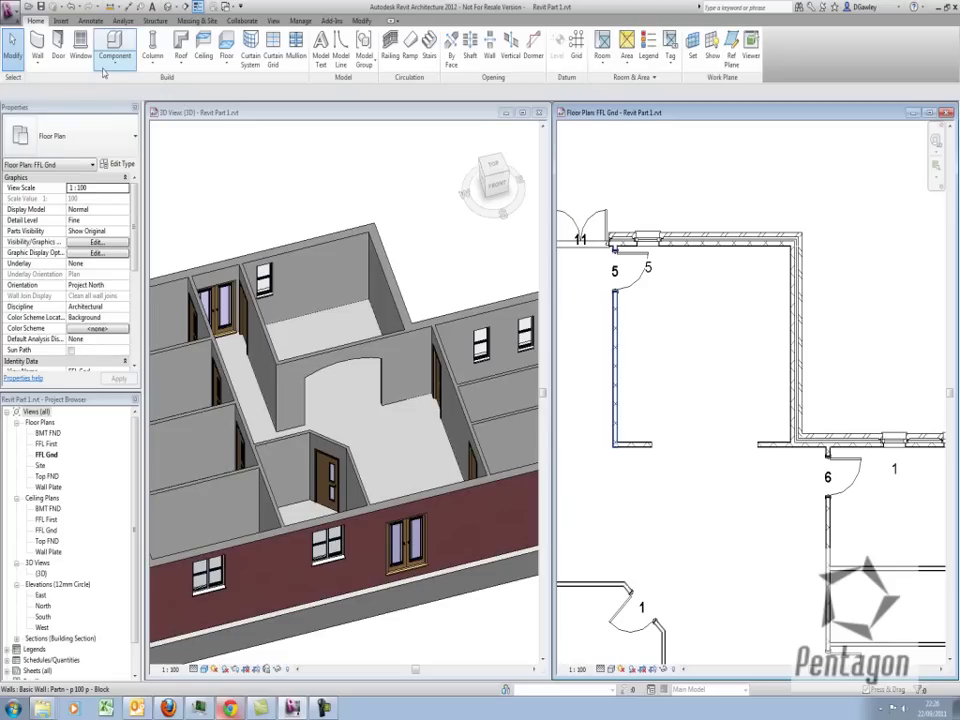
left_click(429, 50)
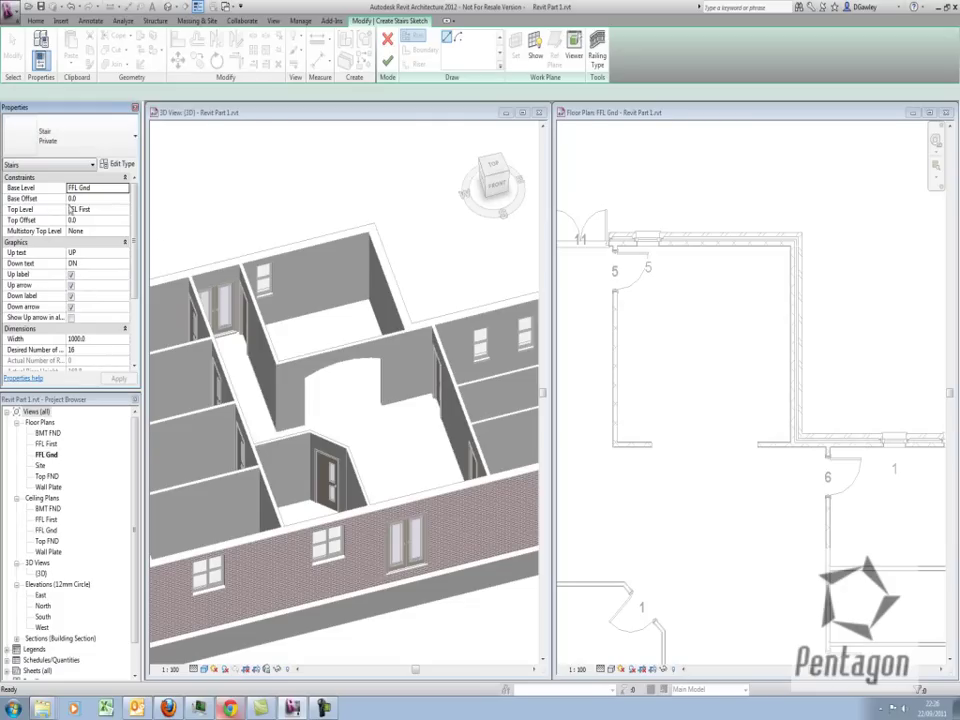
middle_click_drag(687, 291, 636, 343)
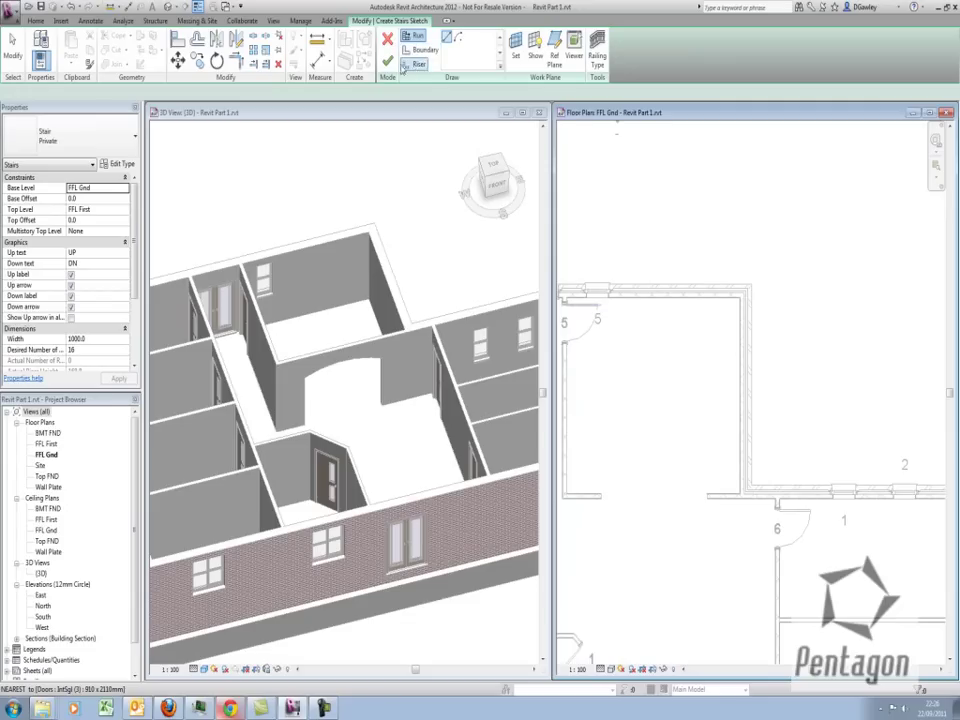
left_click(716, 463)
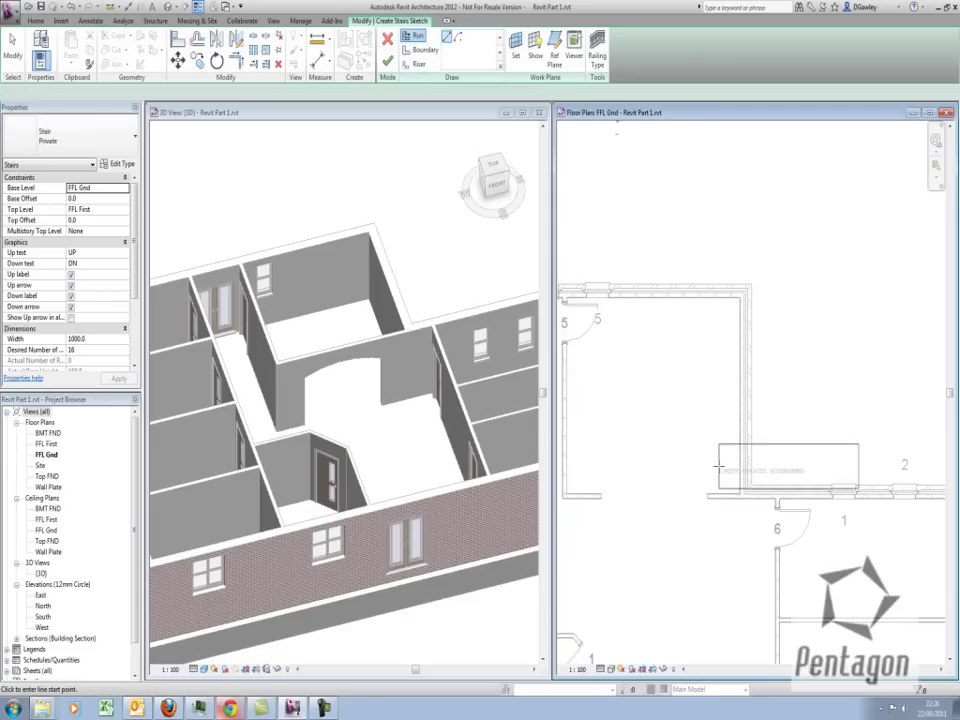
left_click(716, 388)
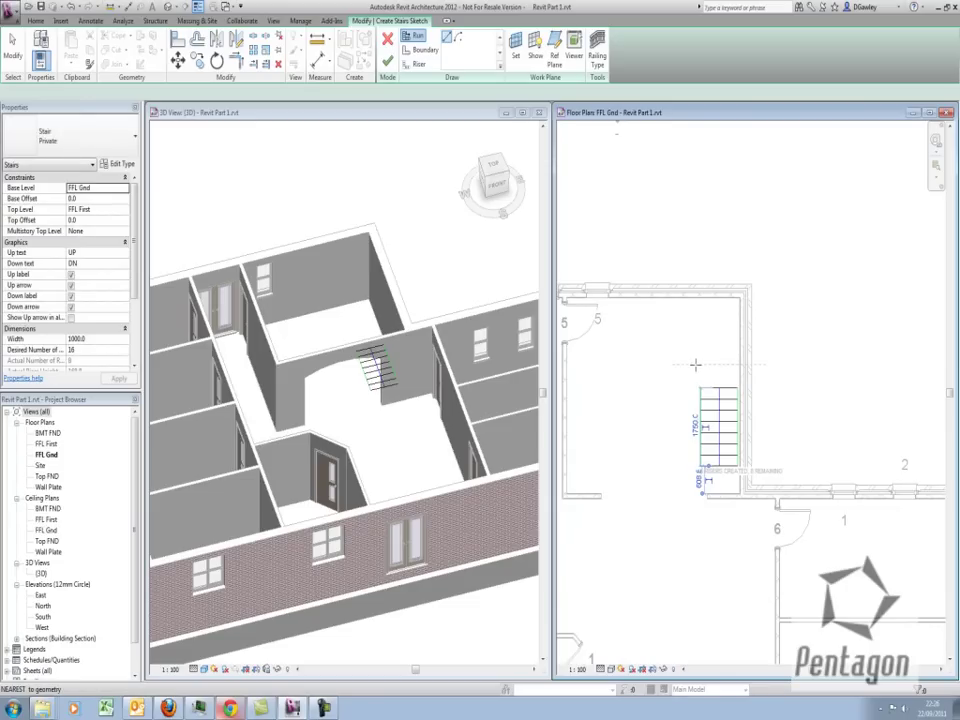
- Sketch the second run leftward beyond a corner landing using the remaining eight risers, and finish the L-shaped stair
left_click(692, 364)
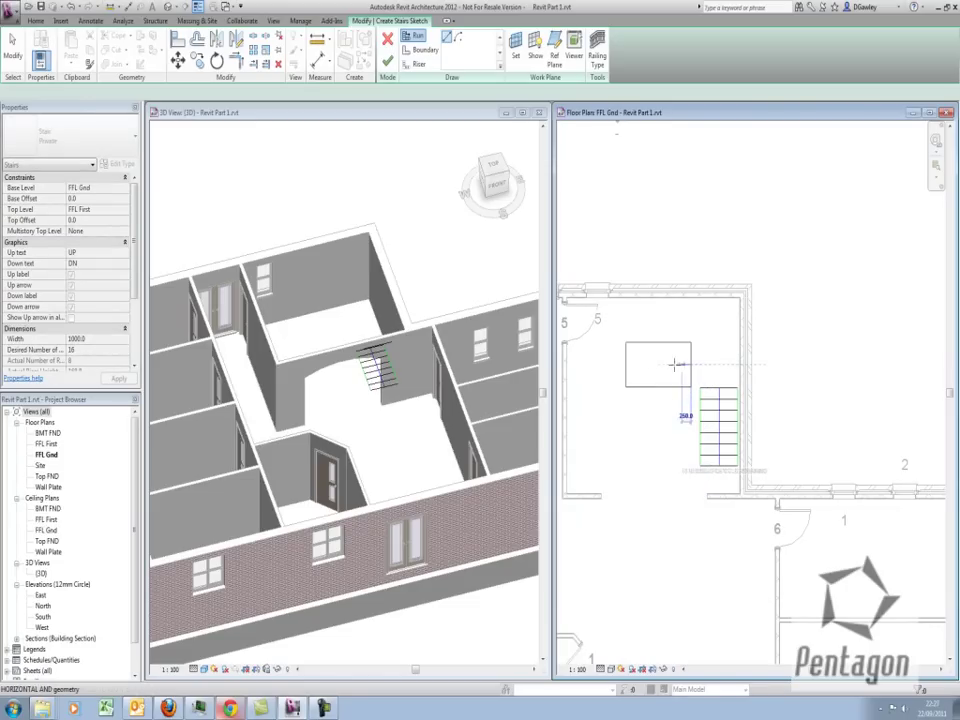
left_click(624, 365)
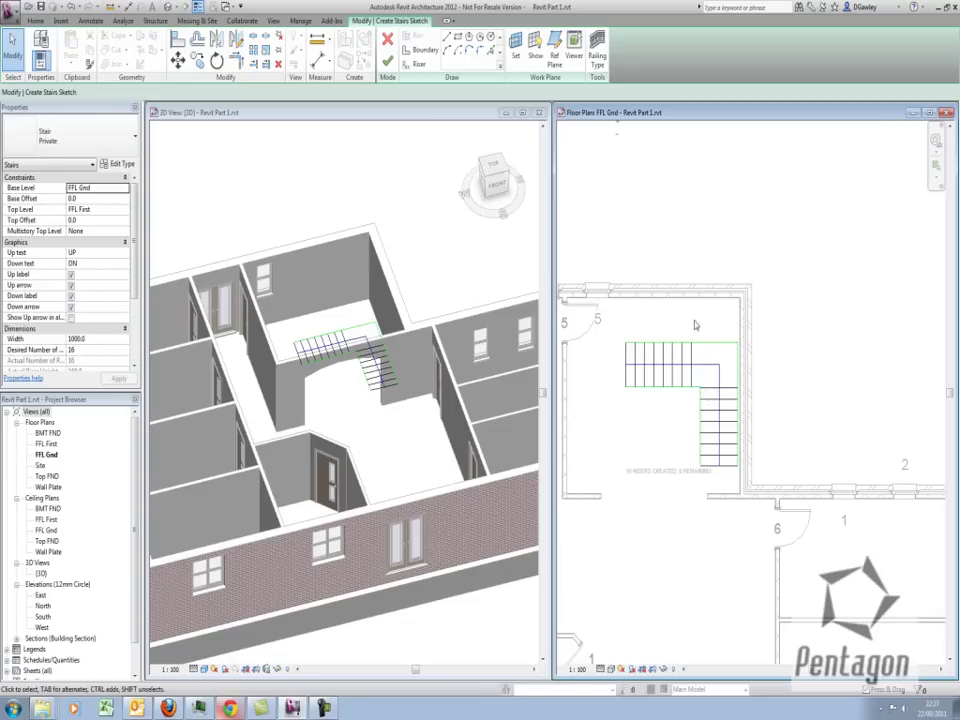
right_click(693, 437)
left_click(712, 444)
scroll(718, 328, "up", 1)
scroll(718, 328, "up", 1)
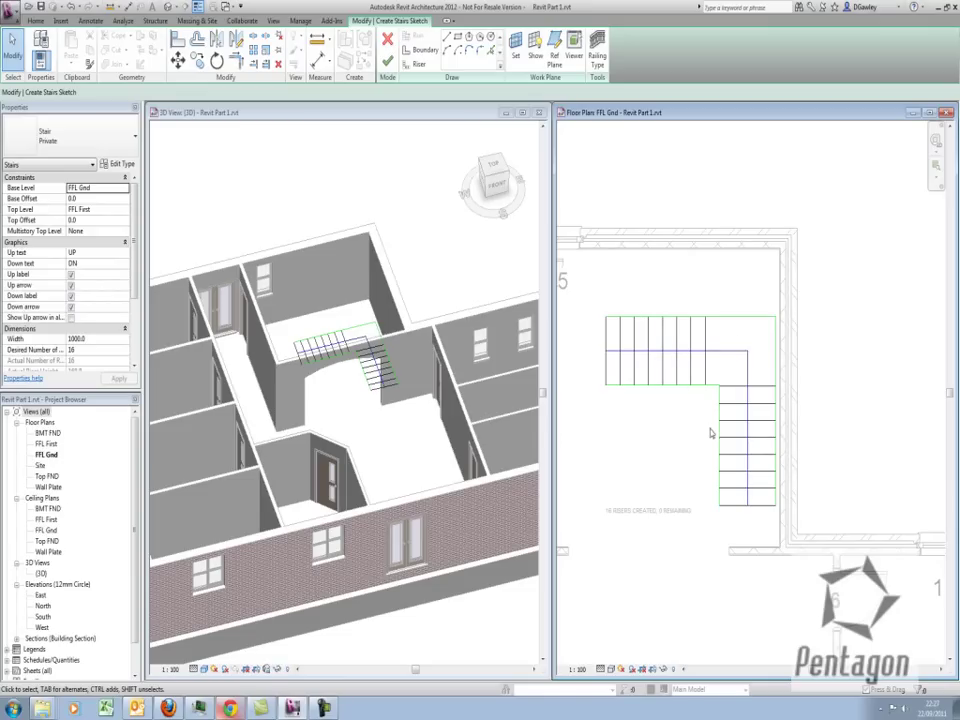
middle_click_drag(710, 432, 742, 425)
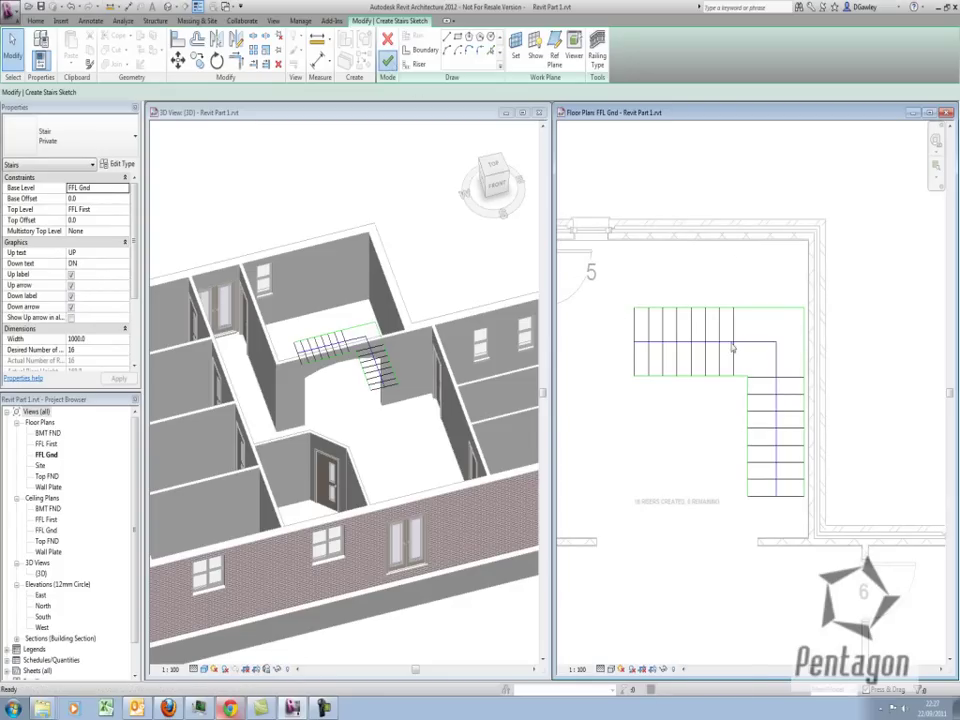
left_click(733, 282)
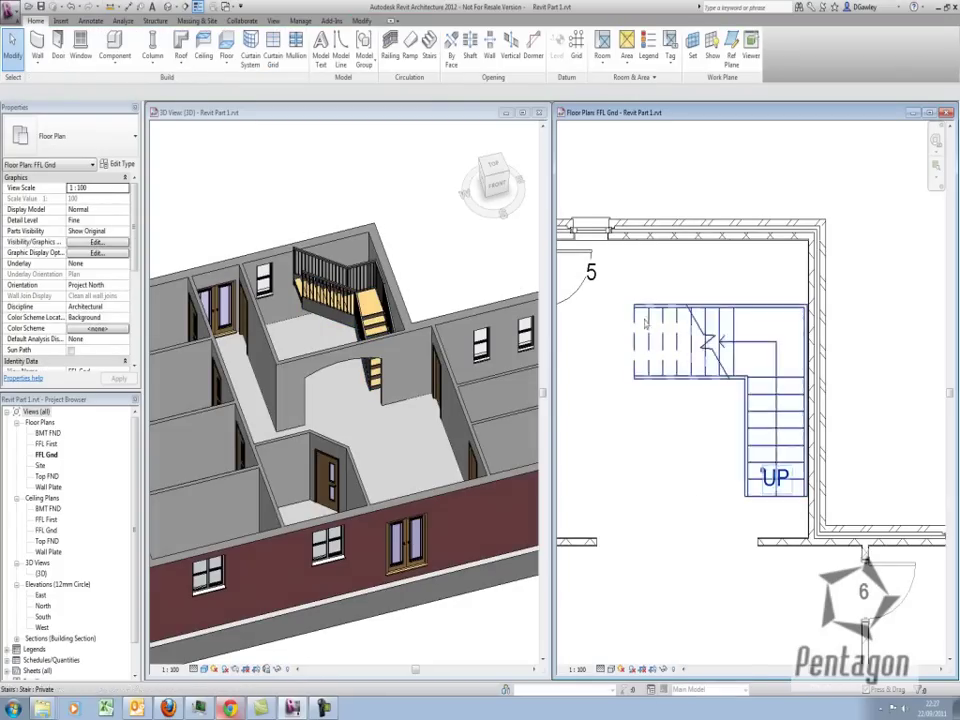
- Move the stair with its railings so its outer landing corner meets the inside upper-right corner of the room's external walls
left_click_drag(628, 286, 819, 519)
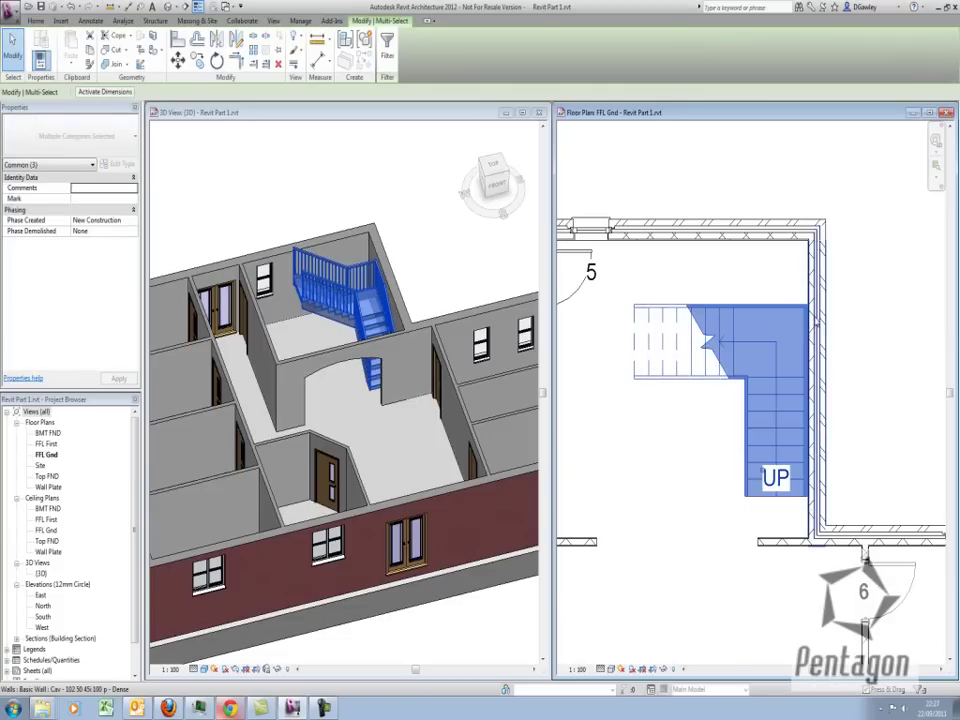
key("Escape")
left_click_drag(620, 285, 848, 510)
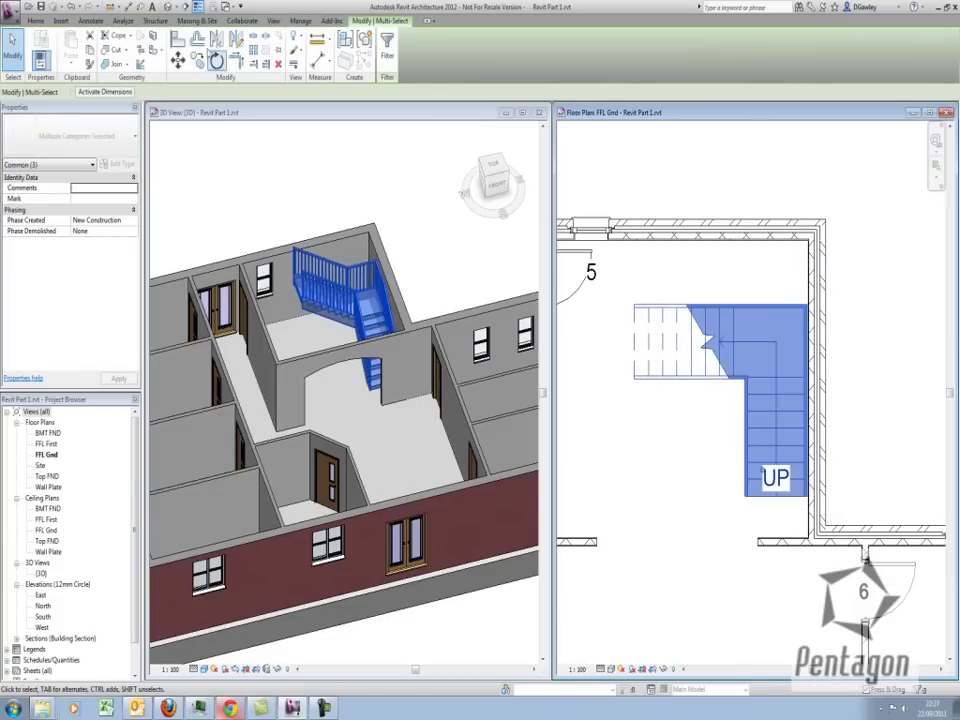
left_click(177, 60)
scroll(812, 310, "up", 4)
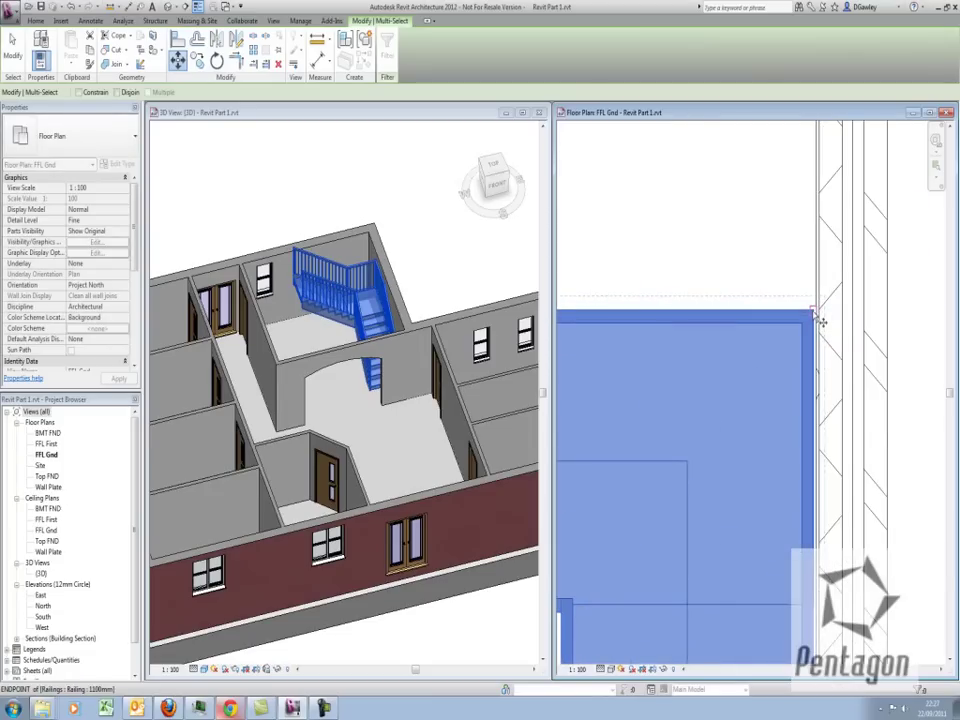
left_click(814, 310)
scroll(771, 226, "down", 3)
middle_click_drag(769, 251, 746, 422)
scroll(761, 325, "up", 5)
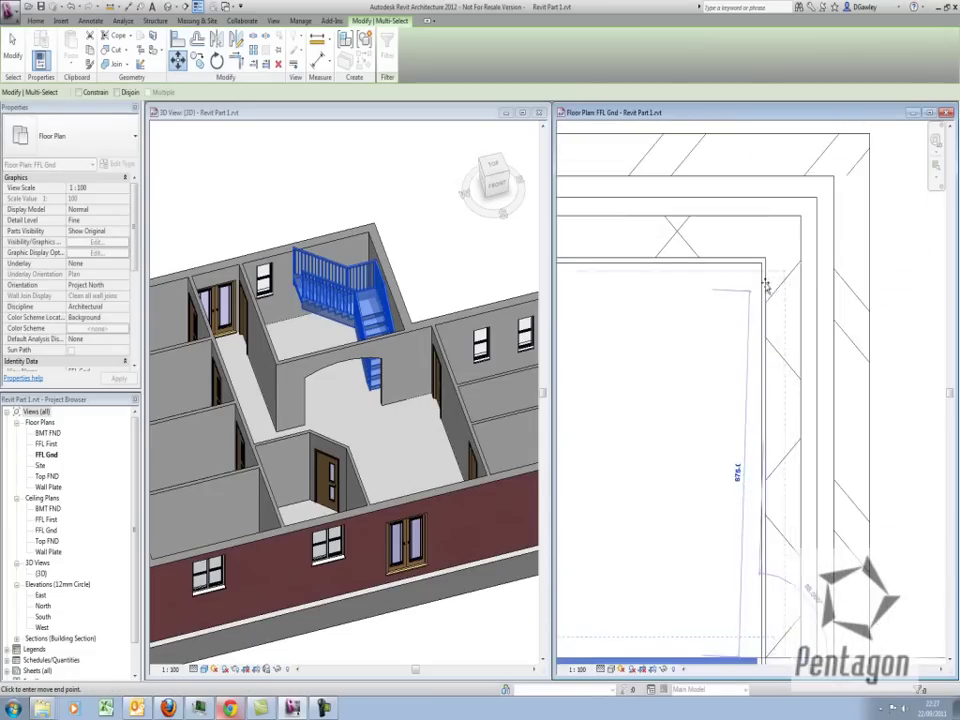
scroll(761, 260, "up", 2)
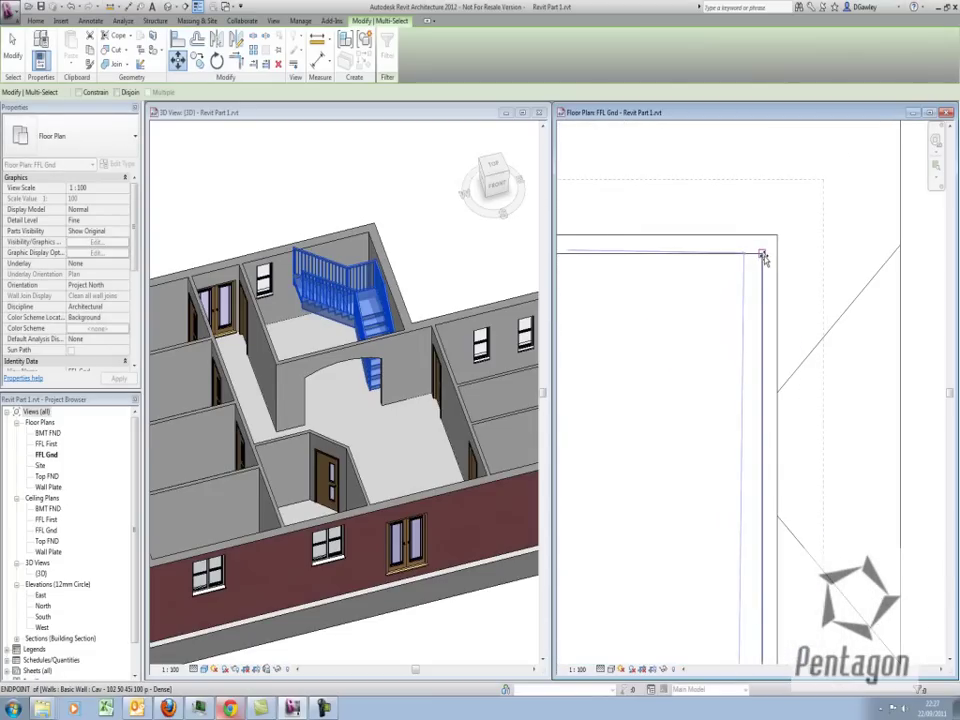
left_click(761, 256)
key("Escape")
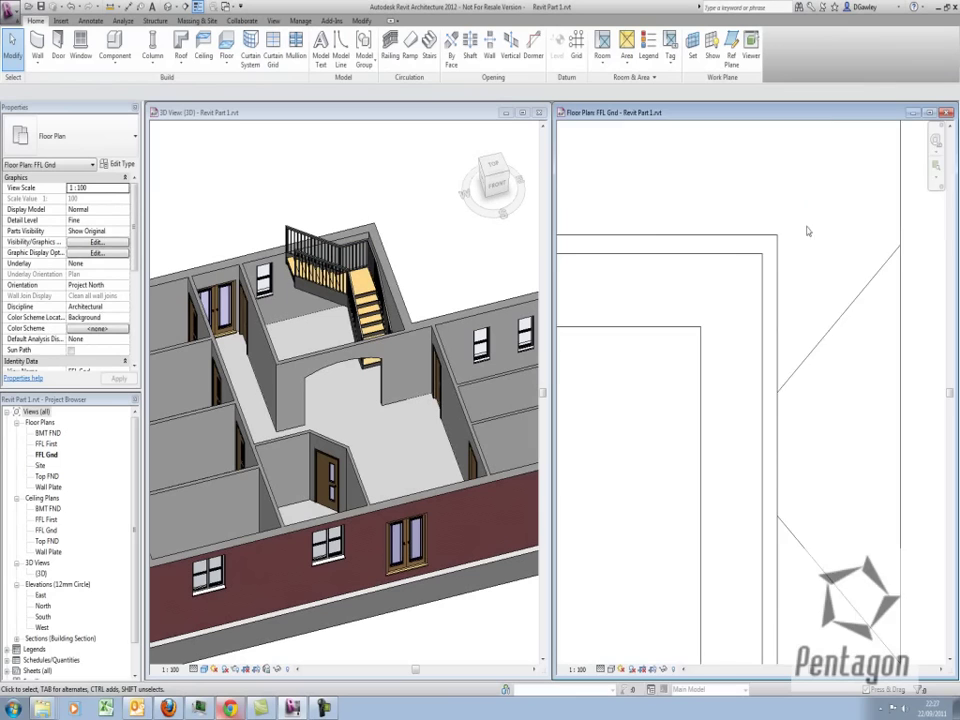
- Examine the moved stair against the room's walls in the floor plan and the 3D view
scroll(803, 250, "down", 2)
scroll(803, 250, "down", 3)
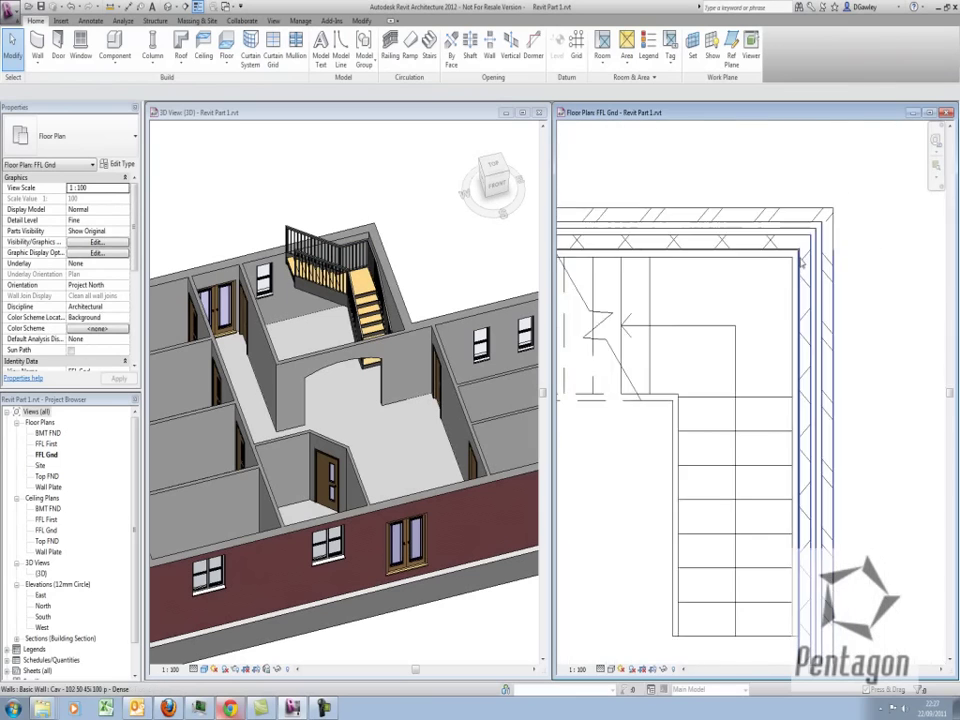
left_click(441, 273)
middle_click_drag(467, 369, 420, 392, "shift")
scroll(420, 392, "up", 3)
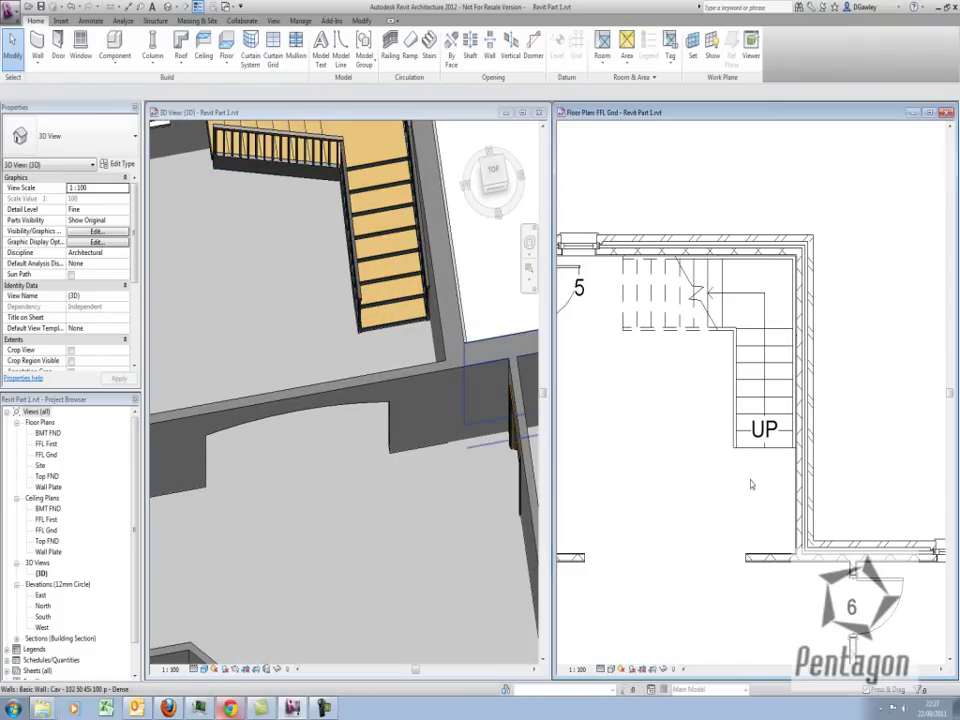
- Open the L-shaped stair's sketch for editing and delete the straight first riser at the foot of the lower flight
scroll(777, 461, "up", 4)
left_click(741, 416)
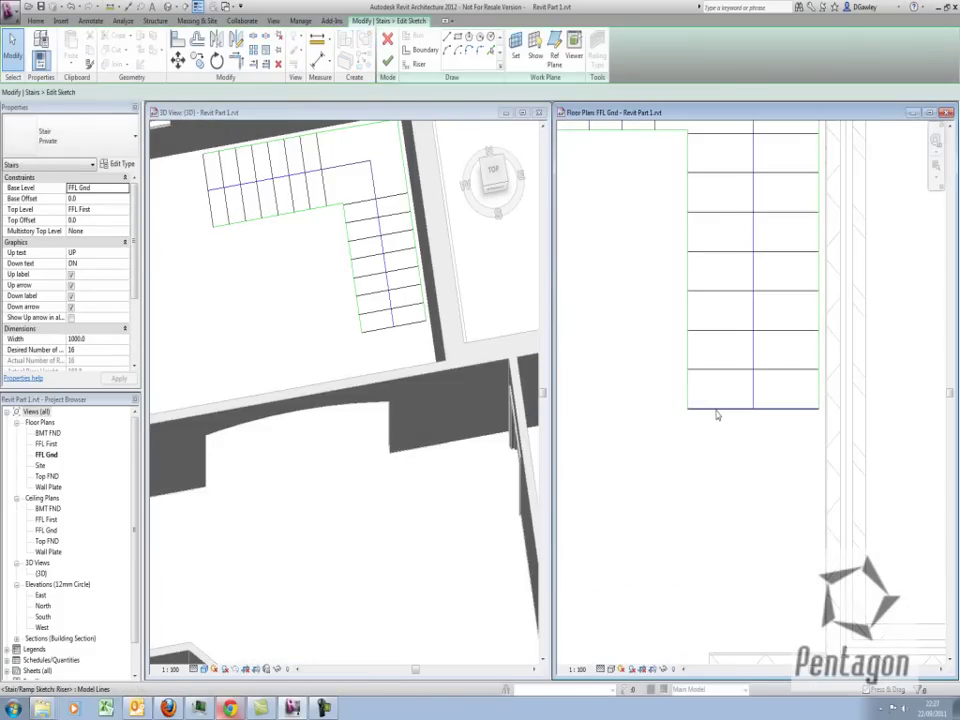
left_click(717, 414)
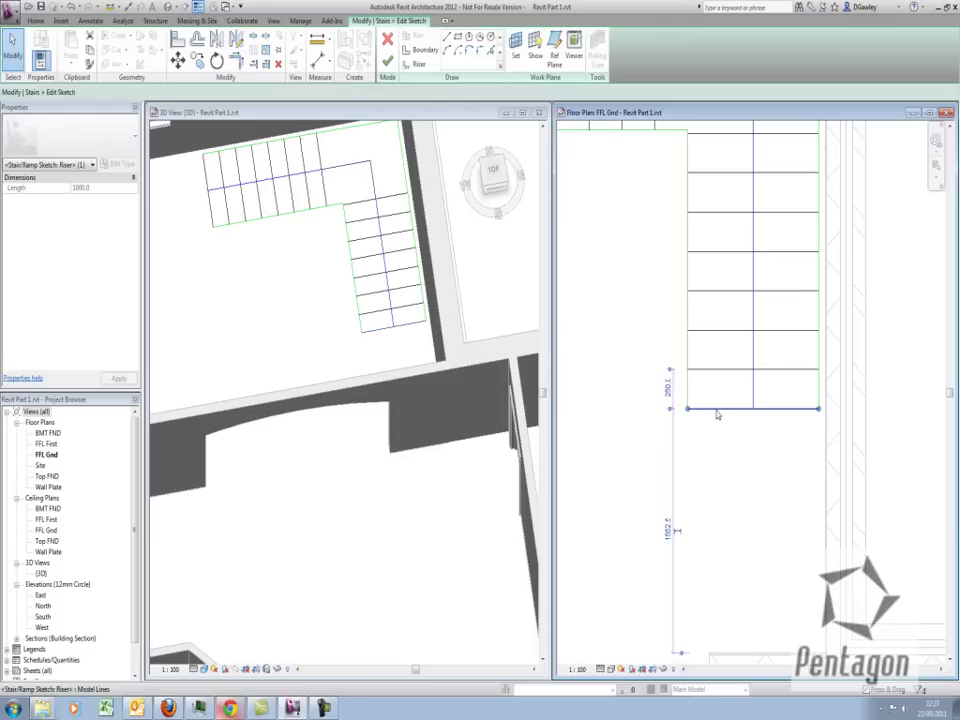
key("Delete")
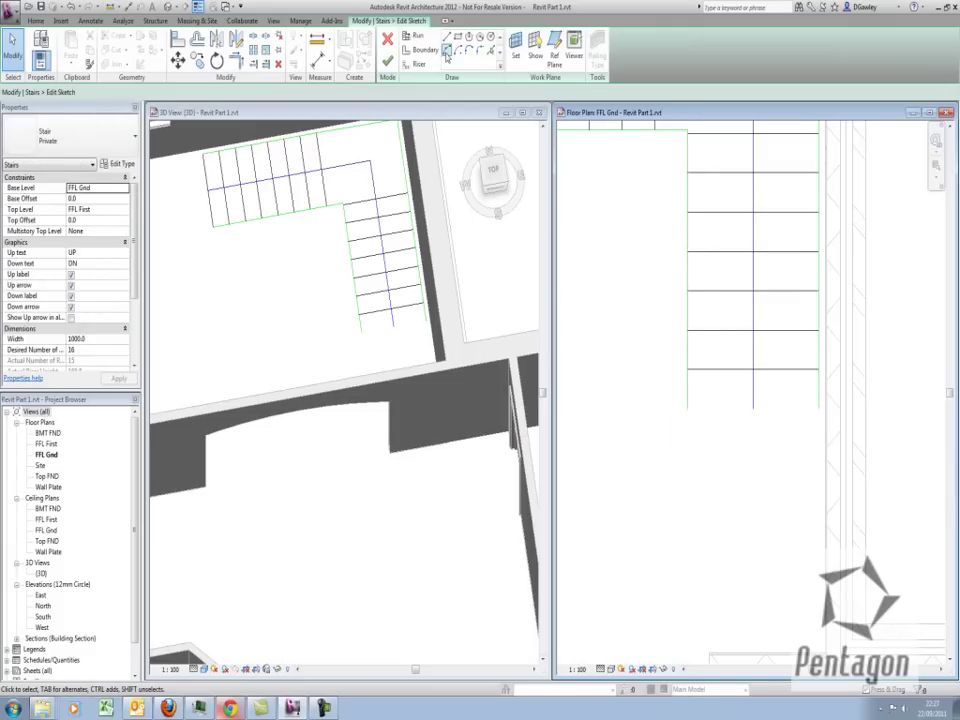
- Draw an arc riser bulging outward between the two boundary ends at the stair's foot, and finish the stair sketch
left_click(446, 50)
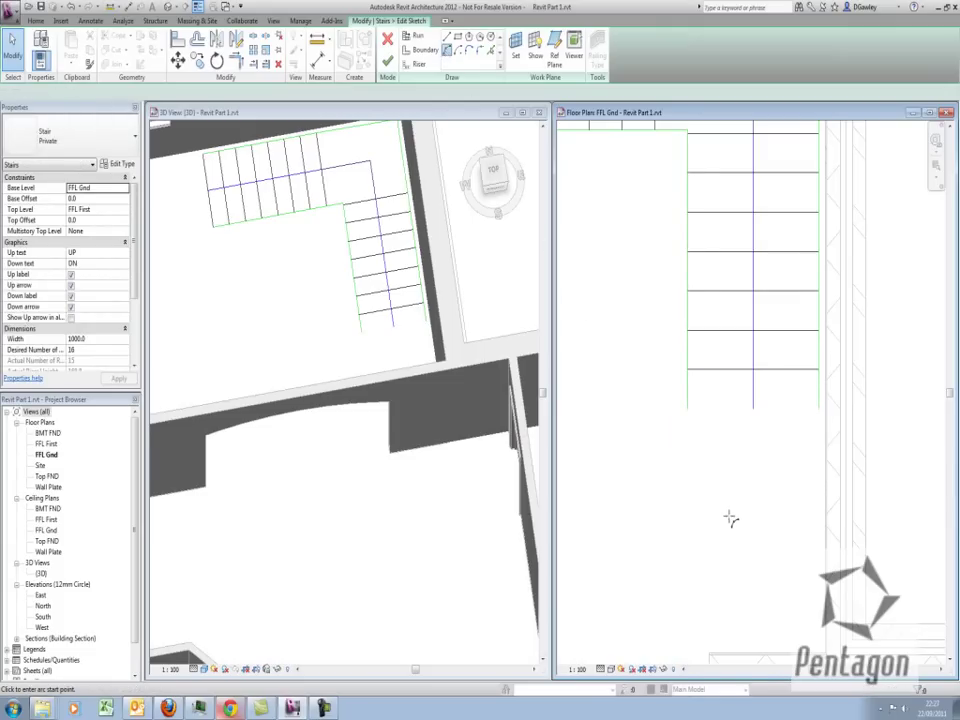
left_click(689, 408)
key("Escape")
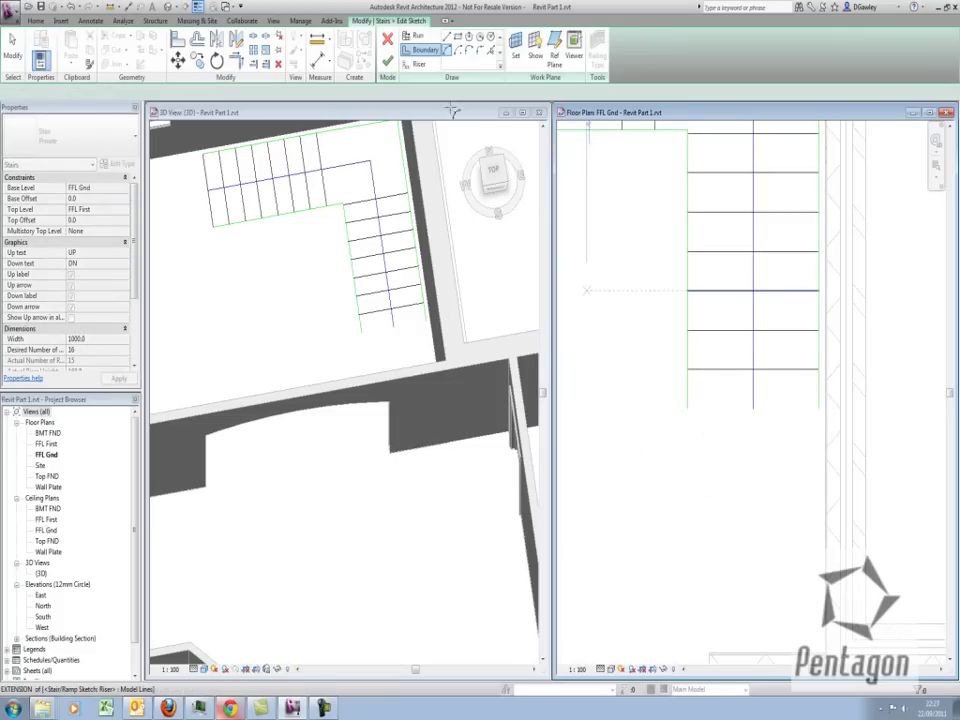
left_click(419, 65)
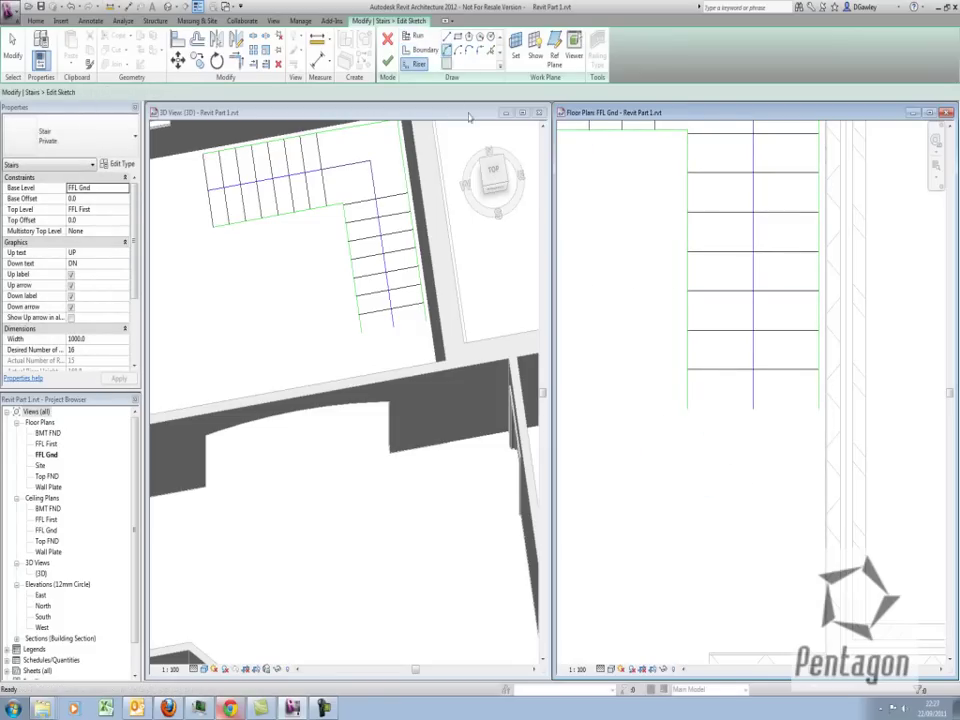
left_click(688, 409)
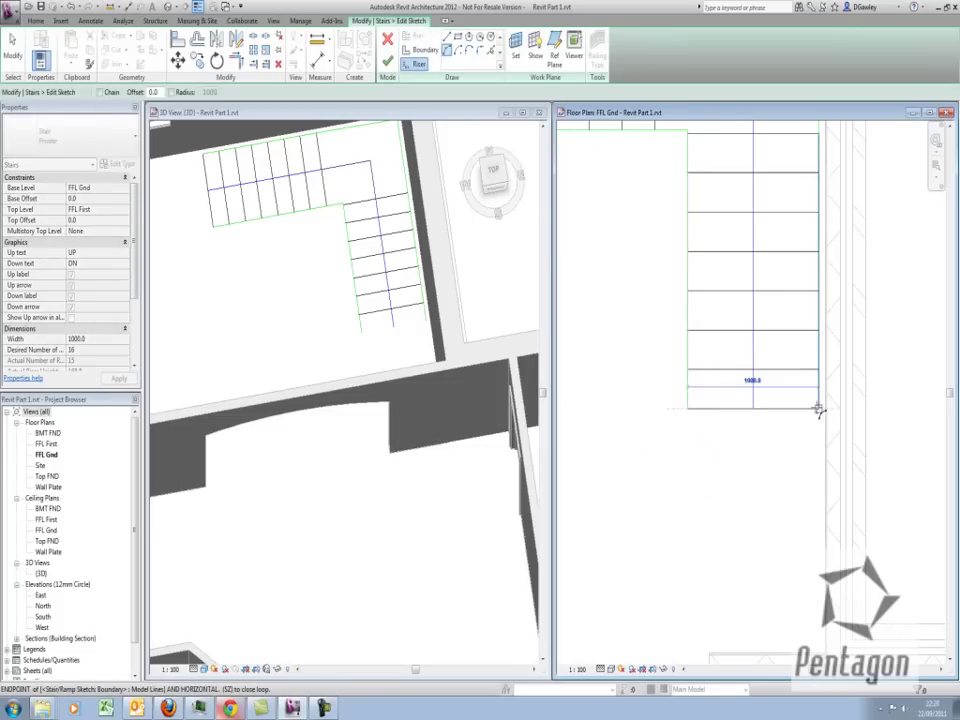
left_click(817, 409)
left_click(762, 451)
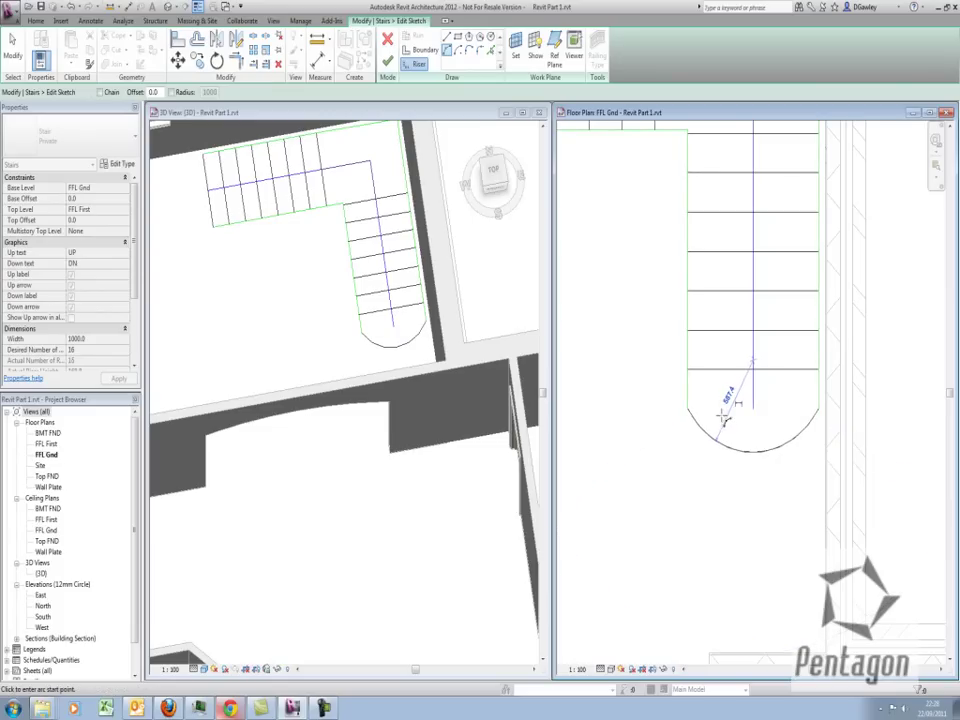
key("Escape")
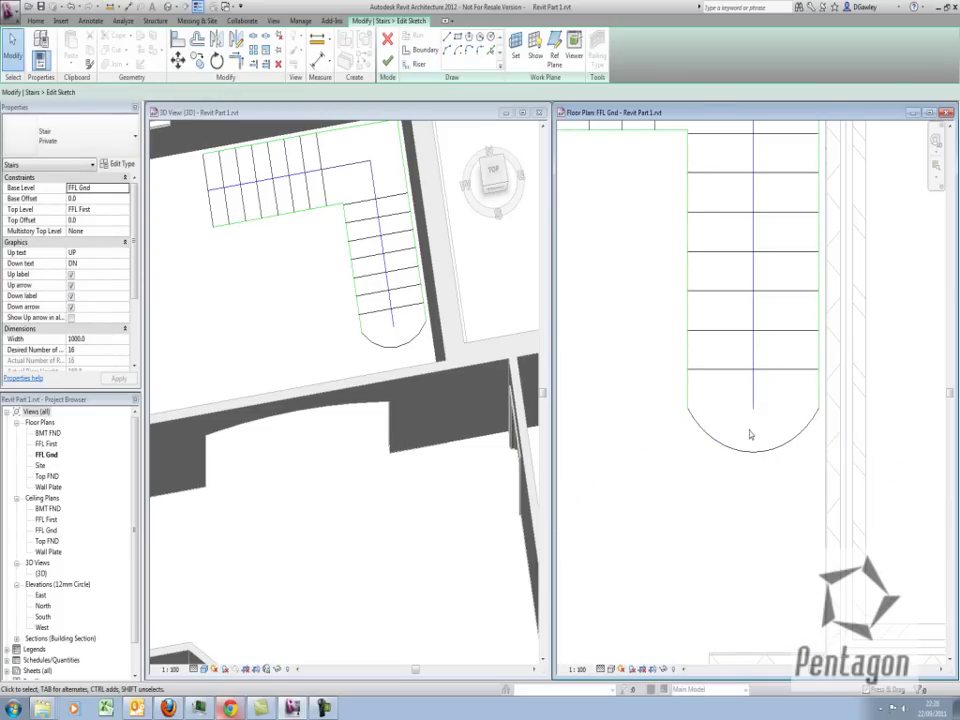
left_click(387, 62)
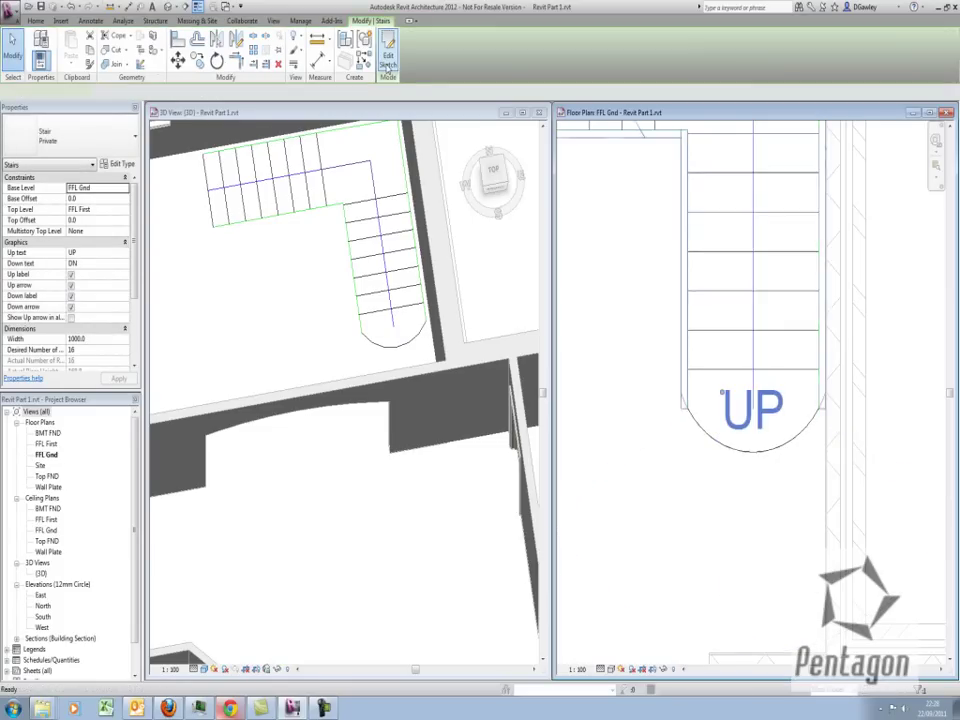
- Examine the stair's curved bottom step and the surrounding rooms in the 3D view and the floor plan
left_click(356, 508)
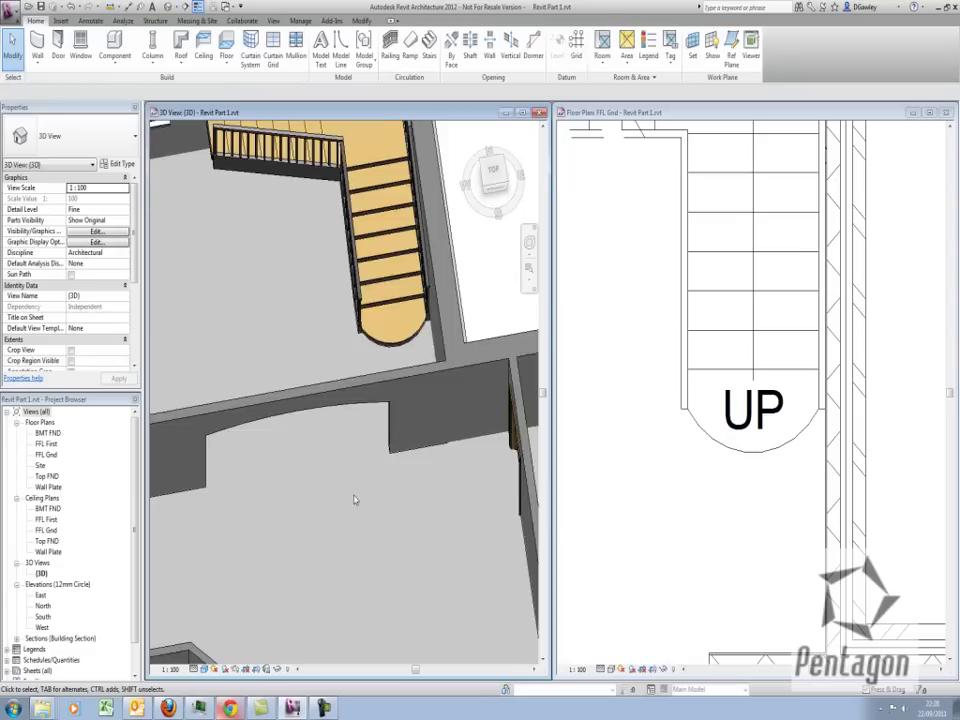
scroll(356, 502, "down", 3)
middle_click_drag(358, 506, 232, 375, "shift")
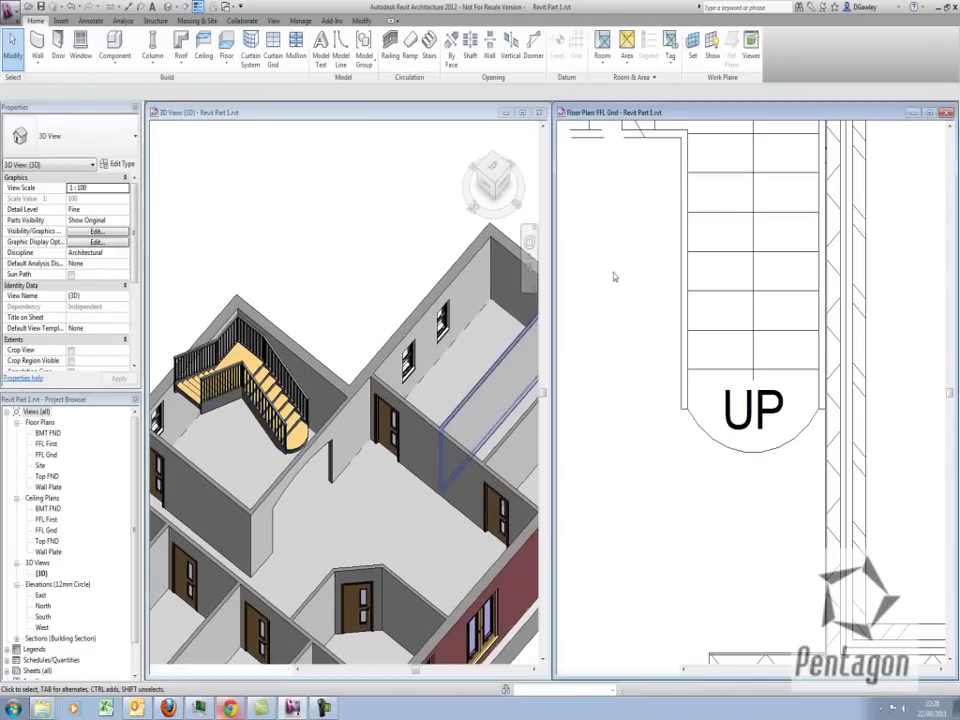
left_click(778, 300)
scroll(760, 330, "down", 5)
middle_click_drag(788, 394, 806, 400)
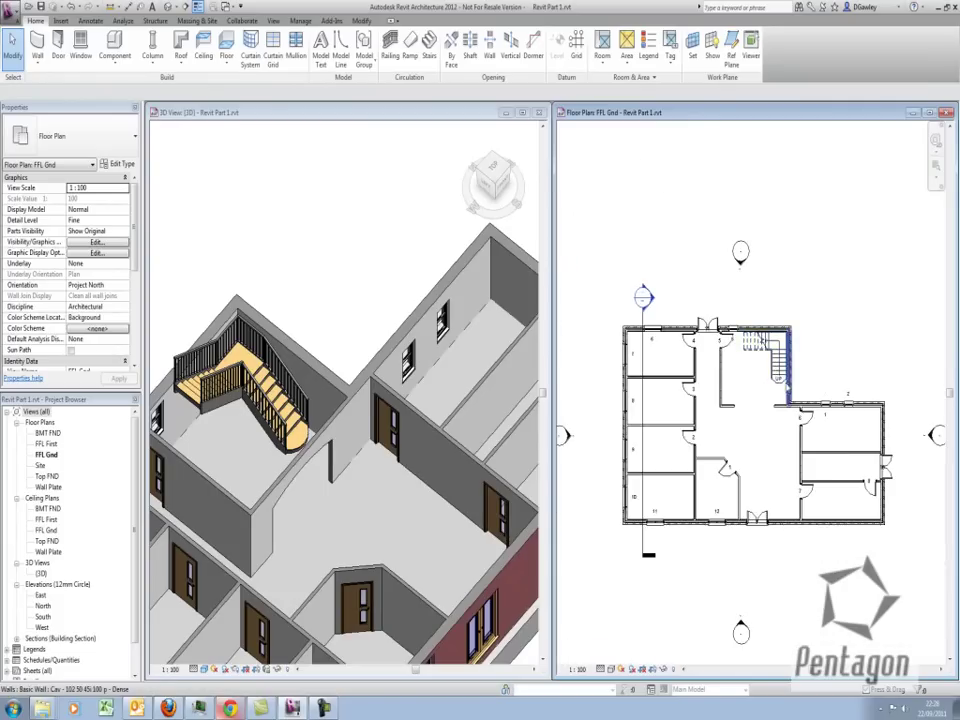
scroll(768, 390, "down", 1)
left_click(420, 382)
scroll(420, 382, "down", 3)
middle_click_drag(420, 515, 420, 552, "shift")
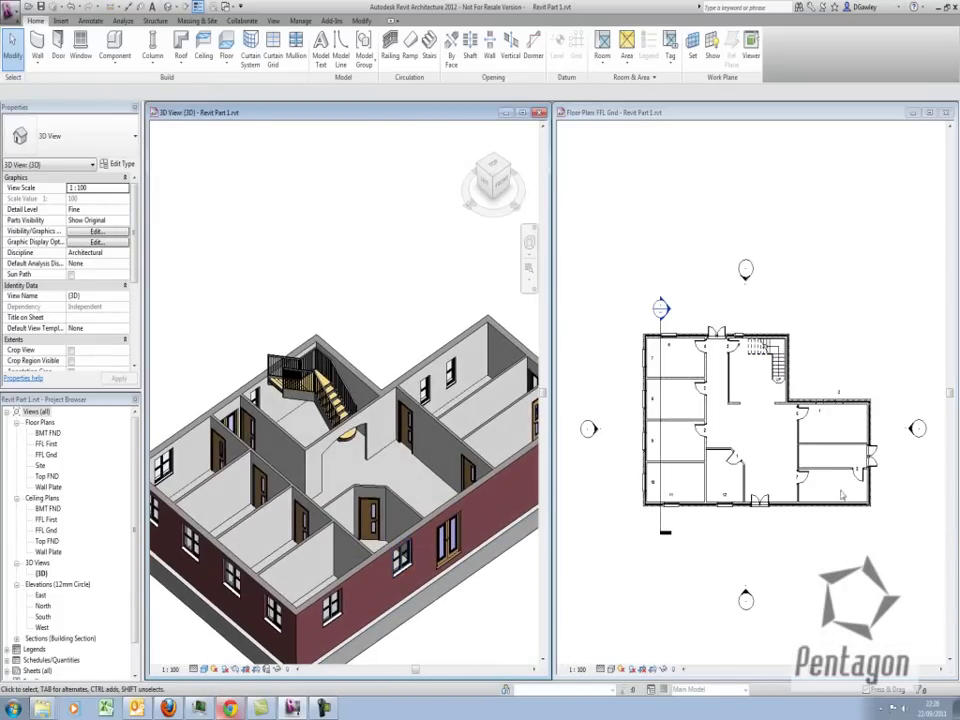
- Place a Rectangular 450 x 600mm architectural column where the cross partition above door 3 meets the corridor wall
left_click(761, 416)
middle_click_drag(755, 415, 758, 381)
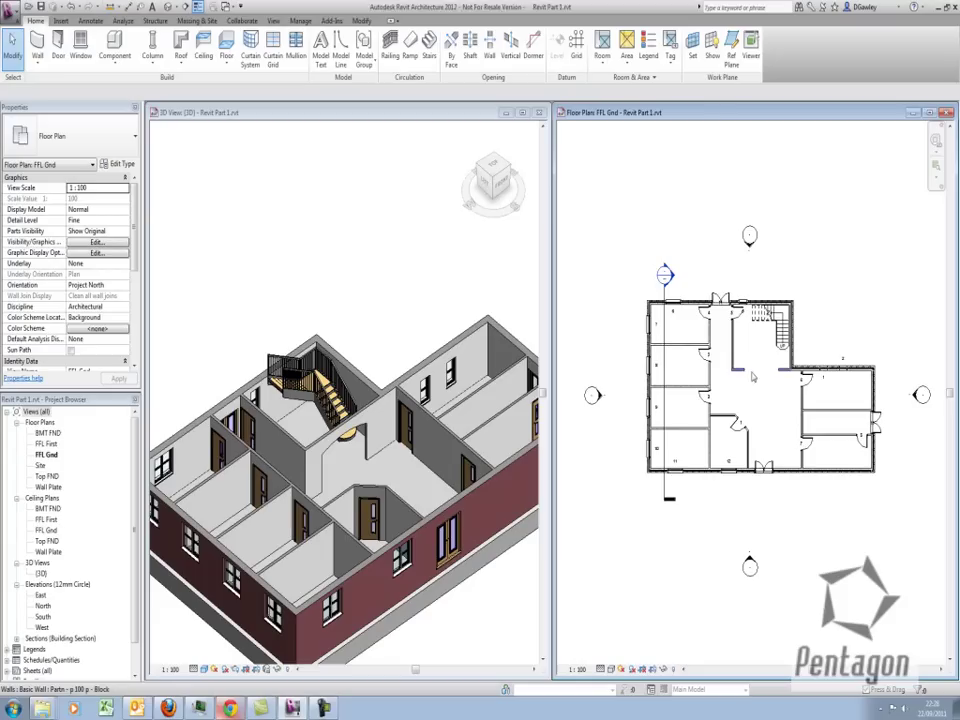
middle_click_drag(727, 523, 677, 542)
middle_click_drag(668, 384, 706, 383)
scroll(706, 387, "up", 5)
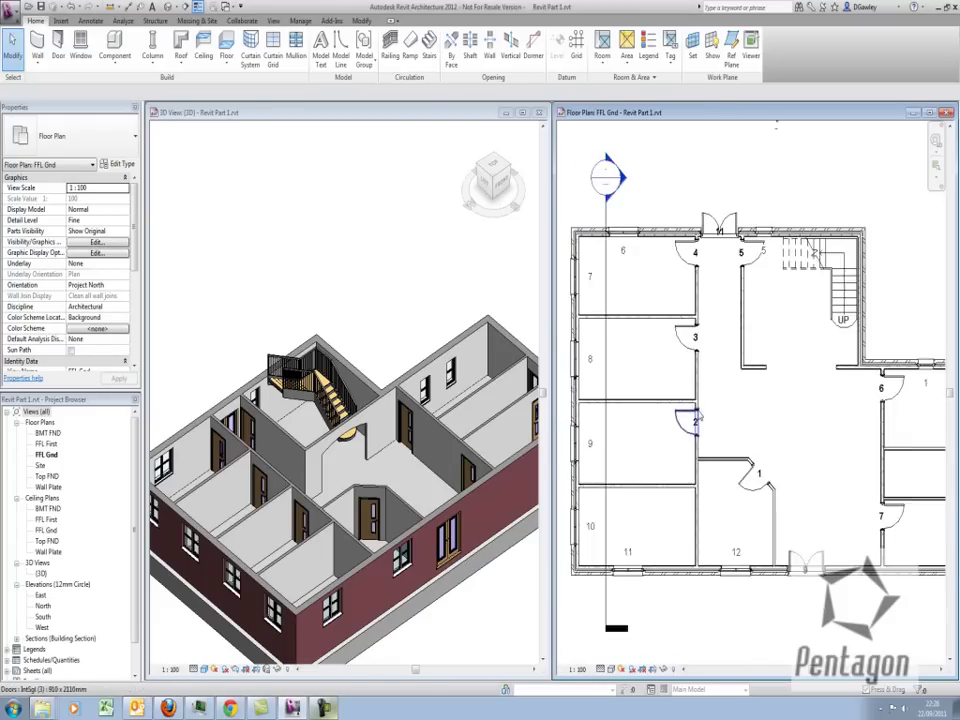
left_click(151, 66)
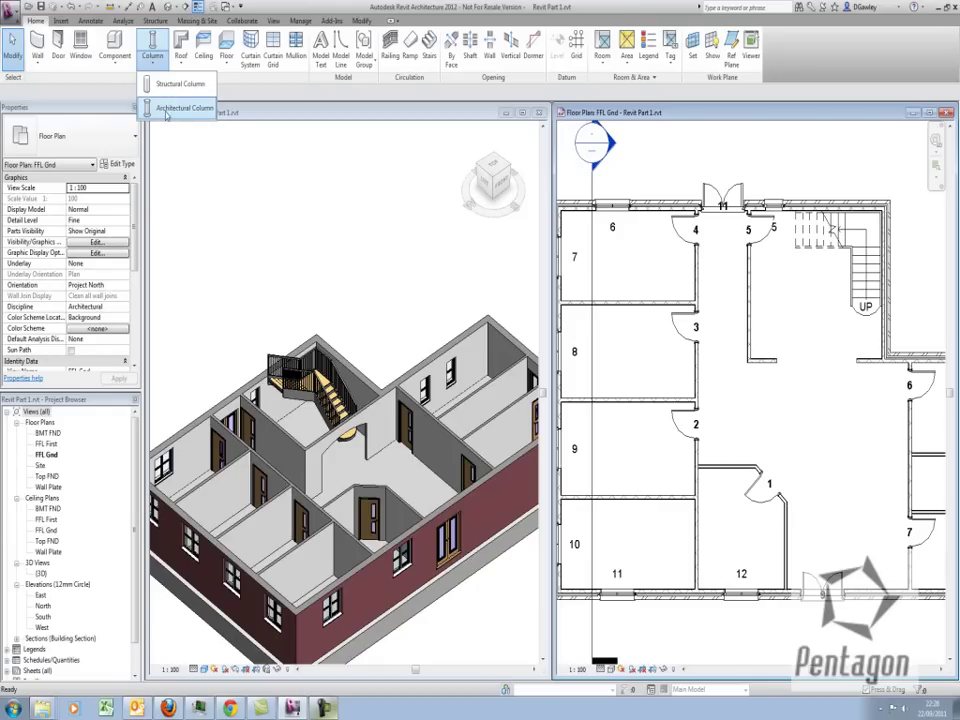
left_click(167, 109)
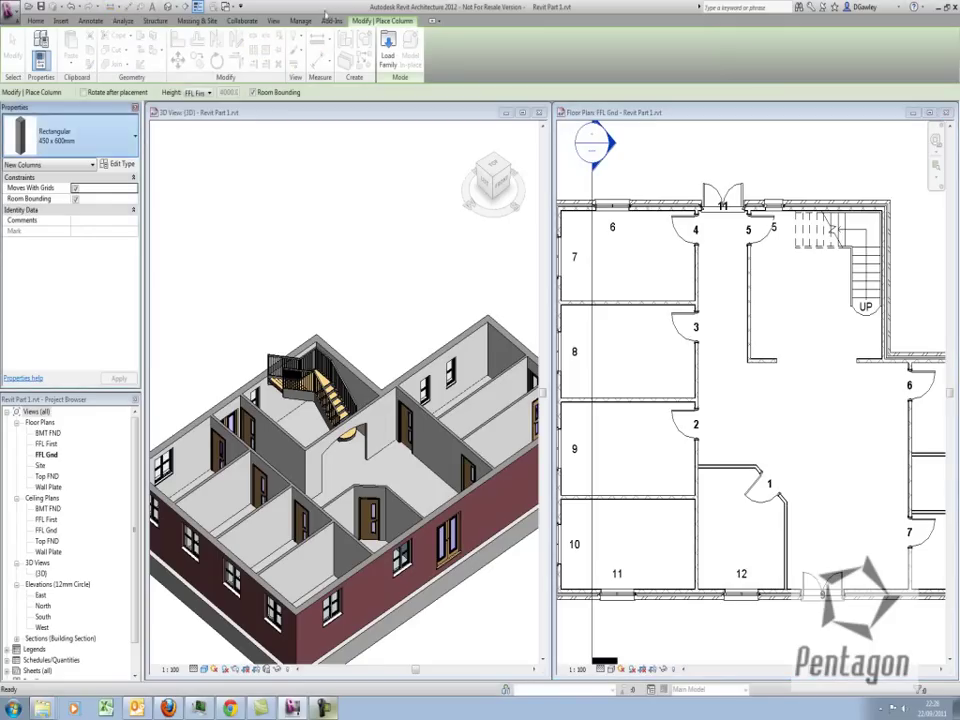
scroll(697, 405, "up", 4)
scroll(697, 405, "up", 3)
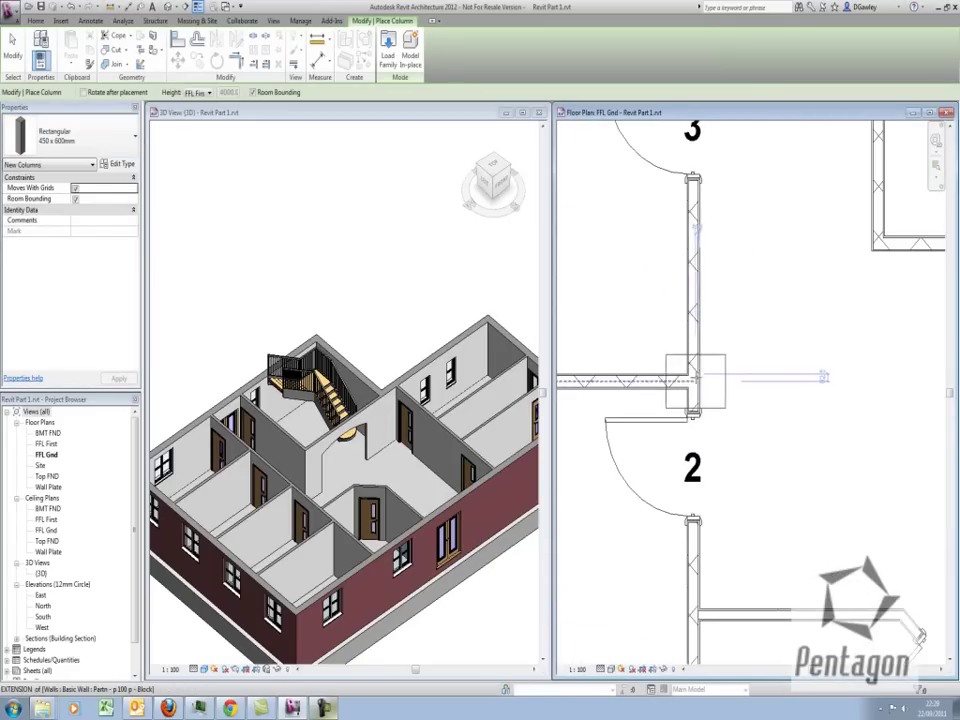
scroll(693, 360, "down", 5)
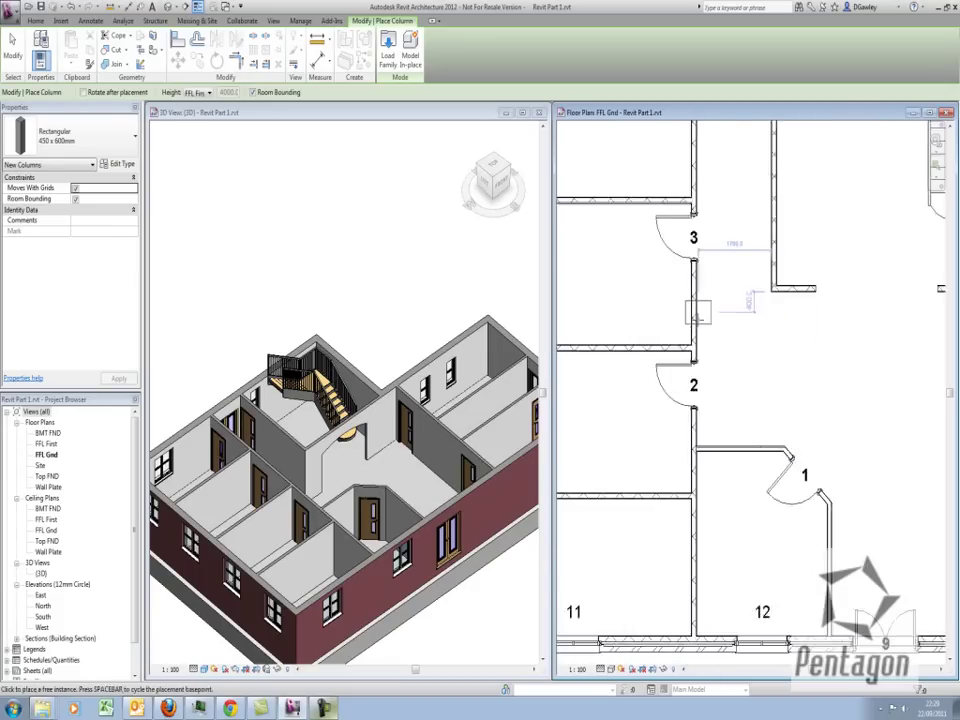
scroll(740, 295, "up", 3)
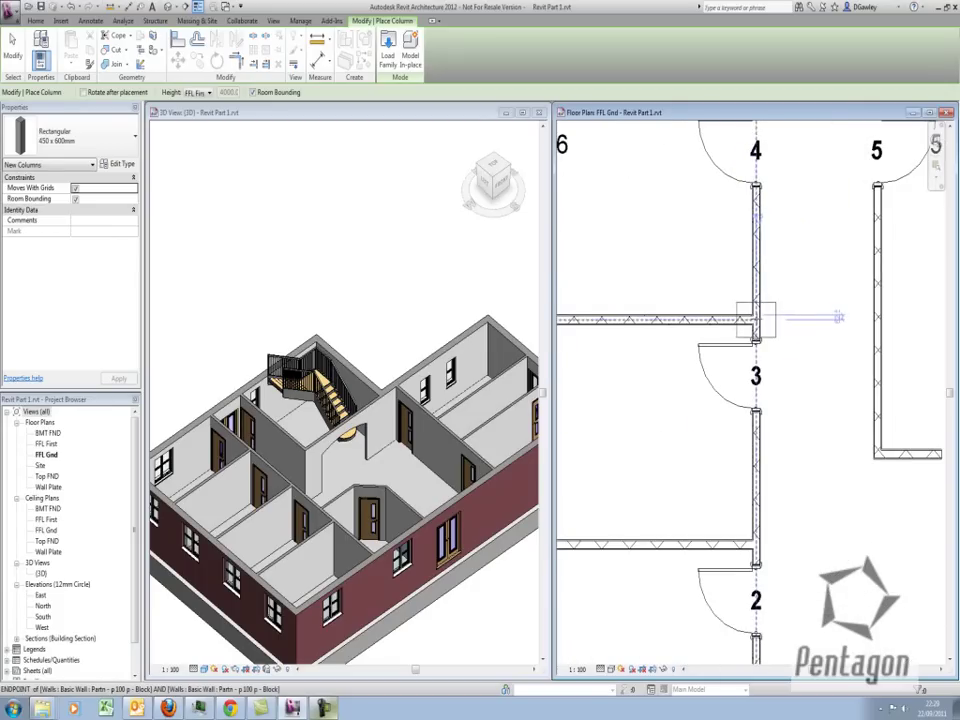
left_click(778, 317)
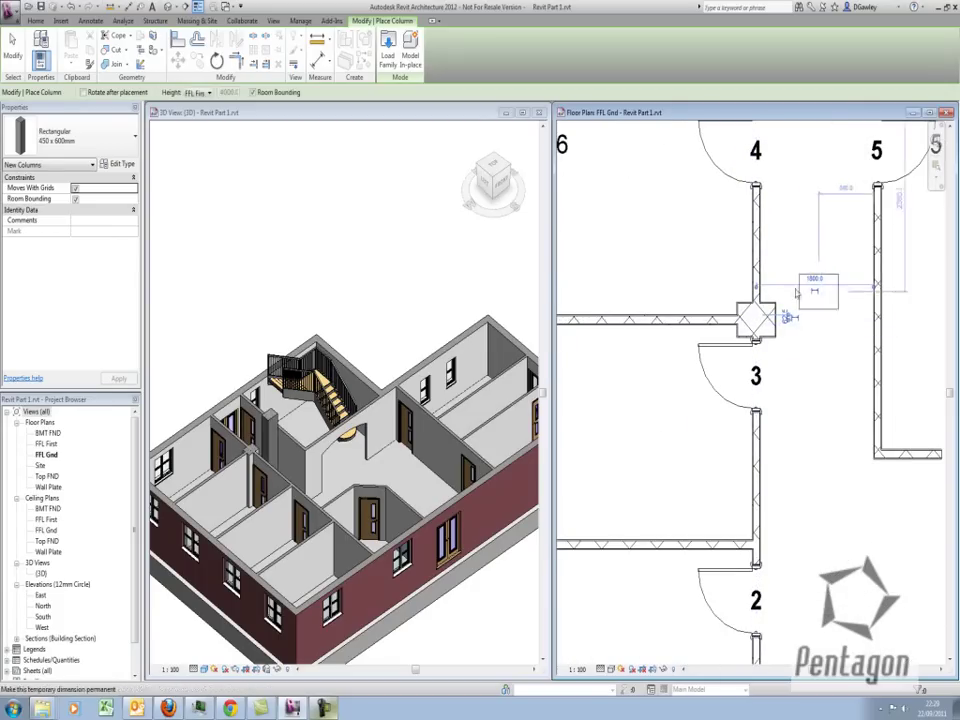
- Place two more 450 x 600mm columns in the upper-left and lower-left inside corners of the external walls in plan
scroll(813, 318, "down", 3)
scroll(690, 240, "up", 4)
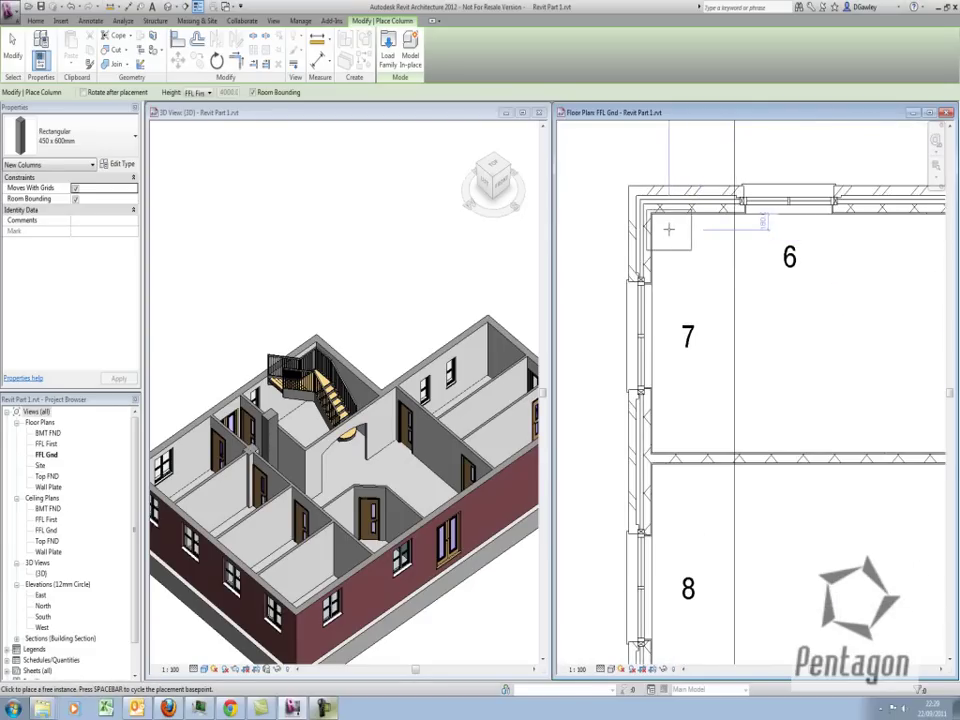
scroll(720, 275, "down", 3)
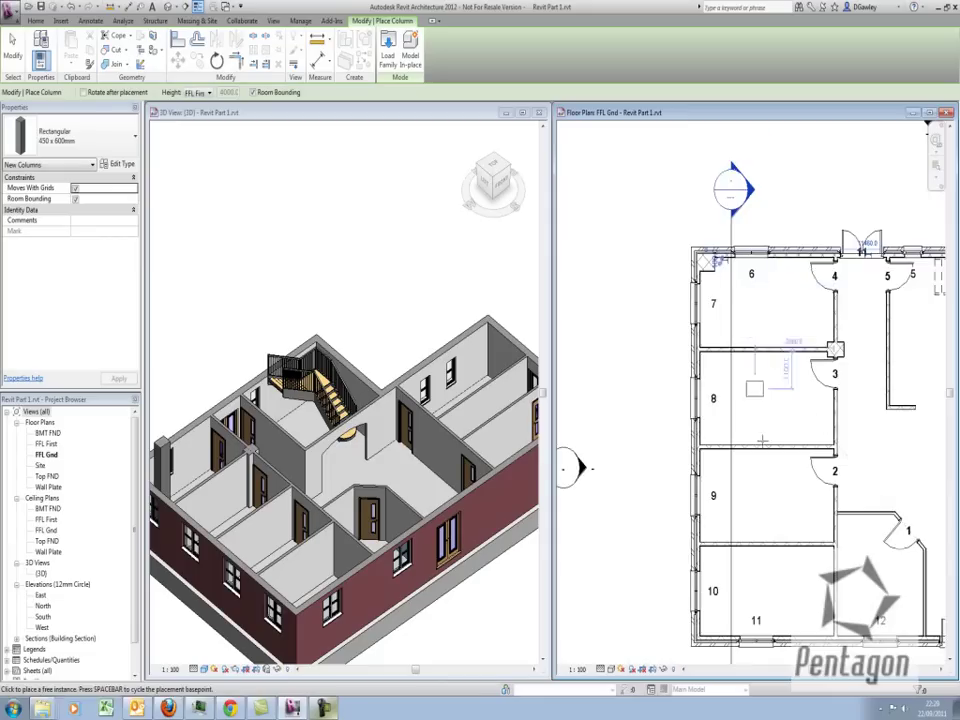
scroll(700, 600, "up", 5)
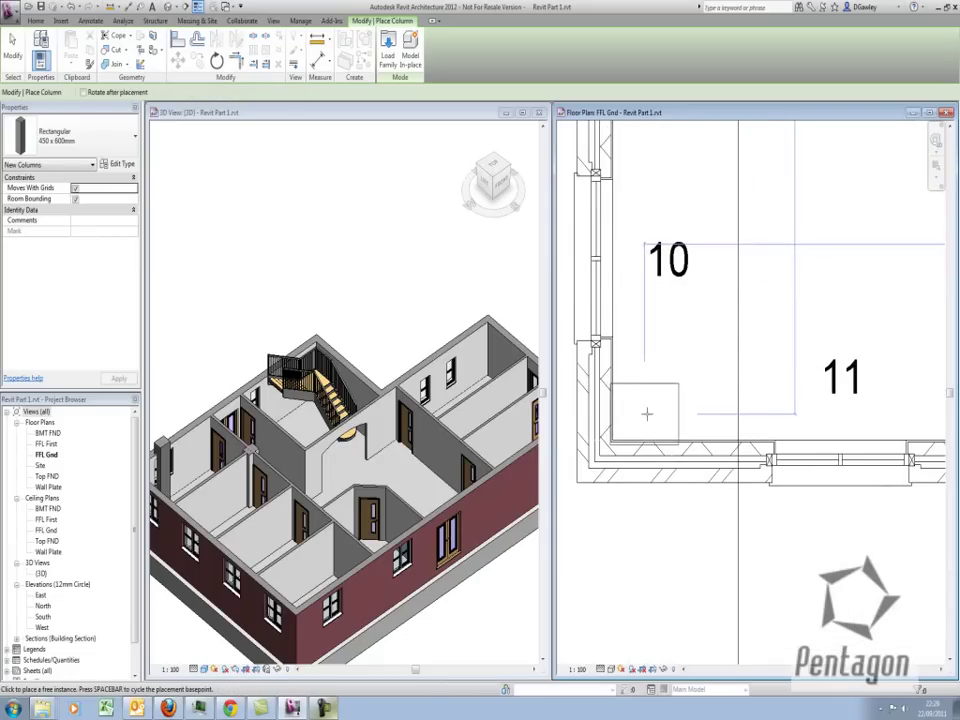
left_click(646, 413)
scroll(648, 410, "down", 5)
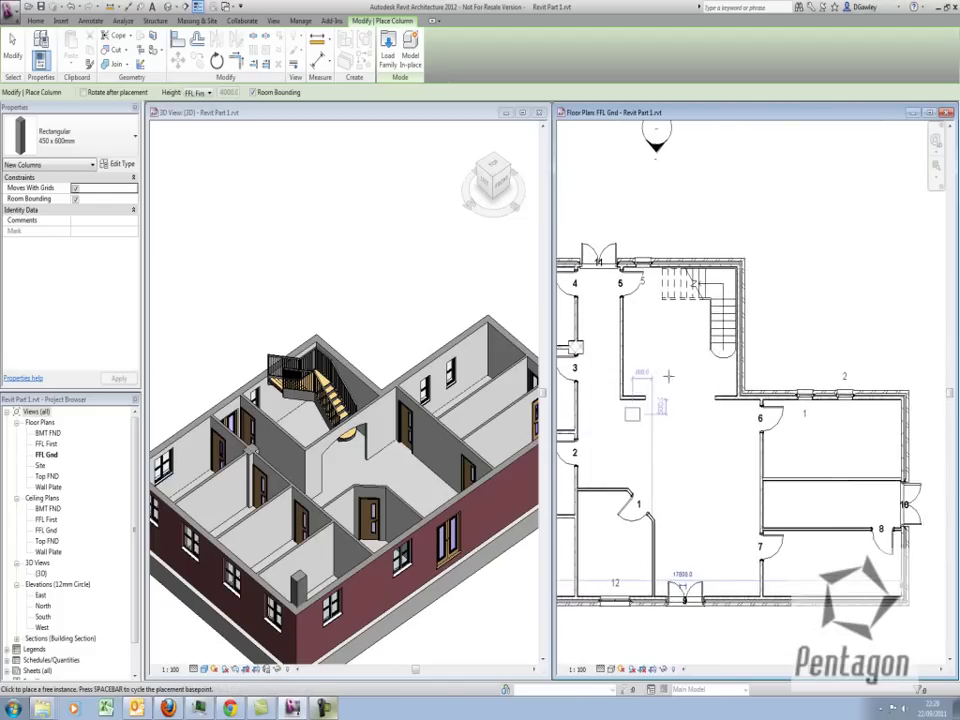
- Place a 450 x 600mm column in the inside wall corner below the stair, beside the arched opening, and end column placement
scroll(700, 380, "up", 5)
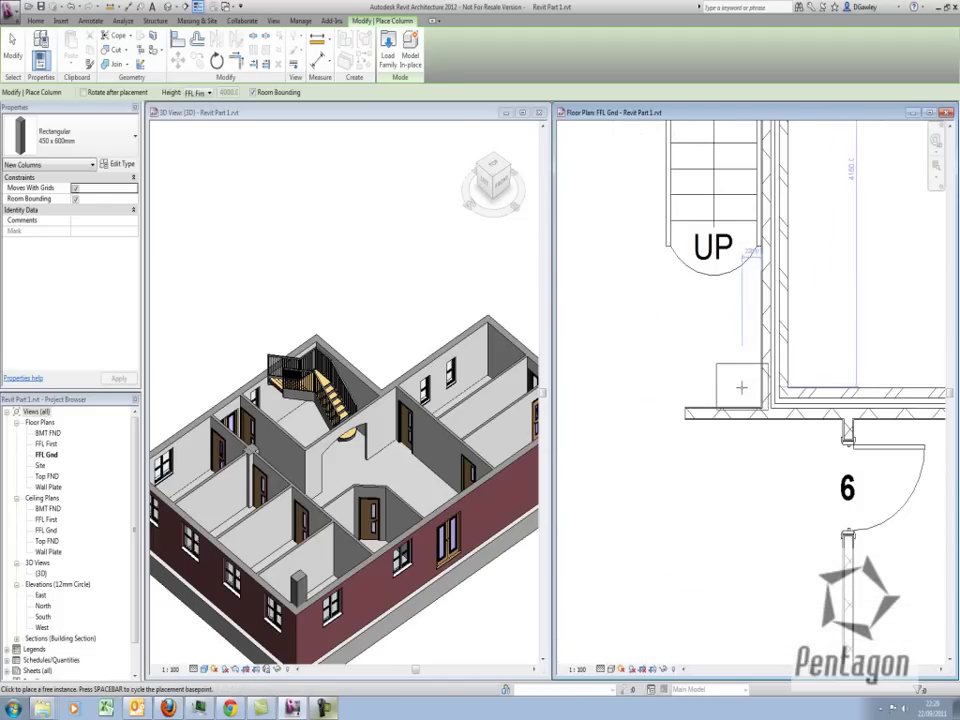
scroll(735, 386, "down", 3)
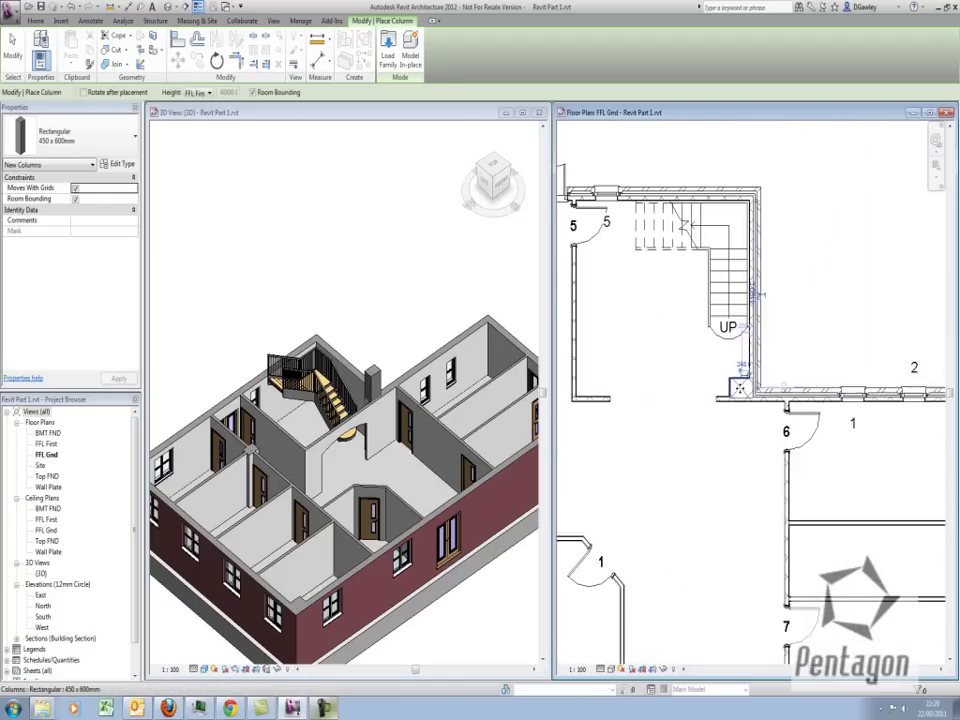
scroll(715, 380, "down", 2)
right_click(681, 375)
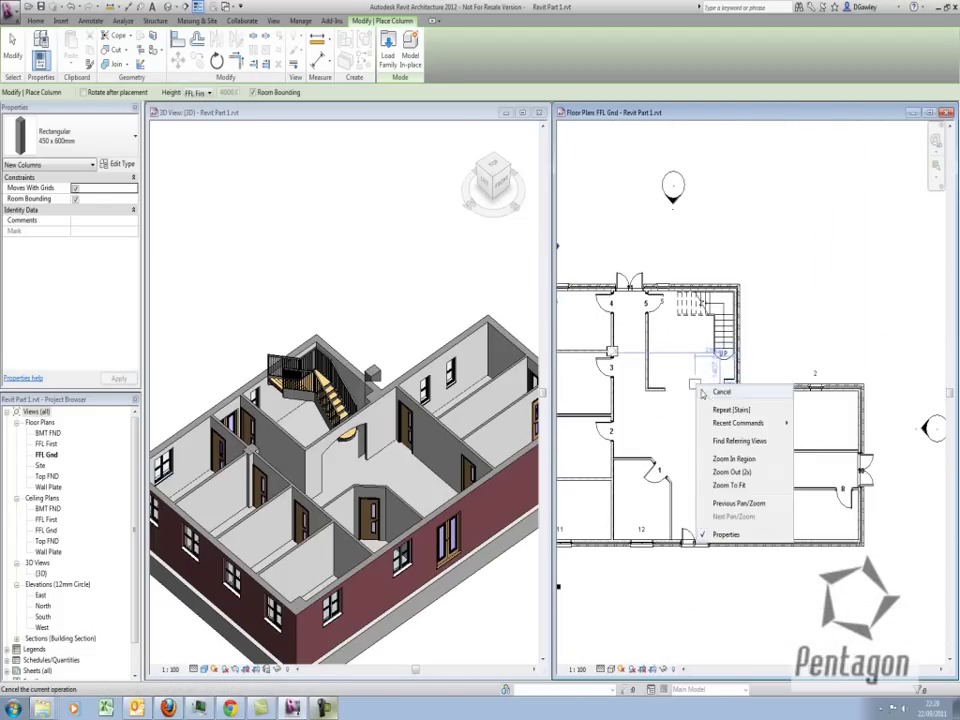
left_click(702, 388)
- Examine the placed columns and how they merge with the walls, comparing the 3D view with the floor plan
left_click(348, 286)
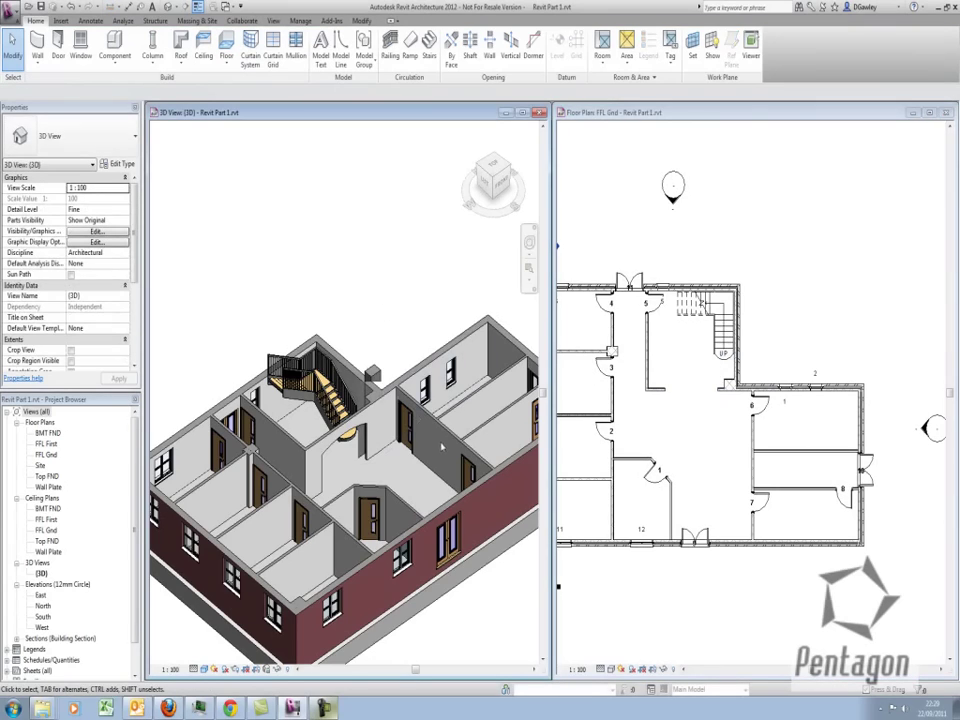
mouse_move(442, 447)
middle_mouse_down("shift")
mouse_move(424, 403)
mouse_move(452, 462)
middle_mouse_up("shift")
scroll(246, 488, "up", 1)
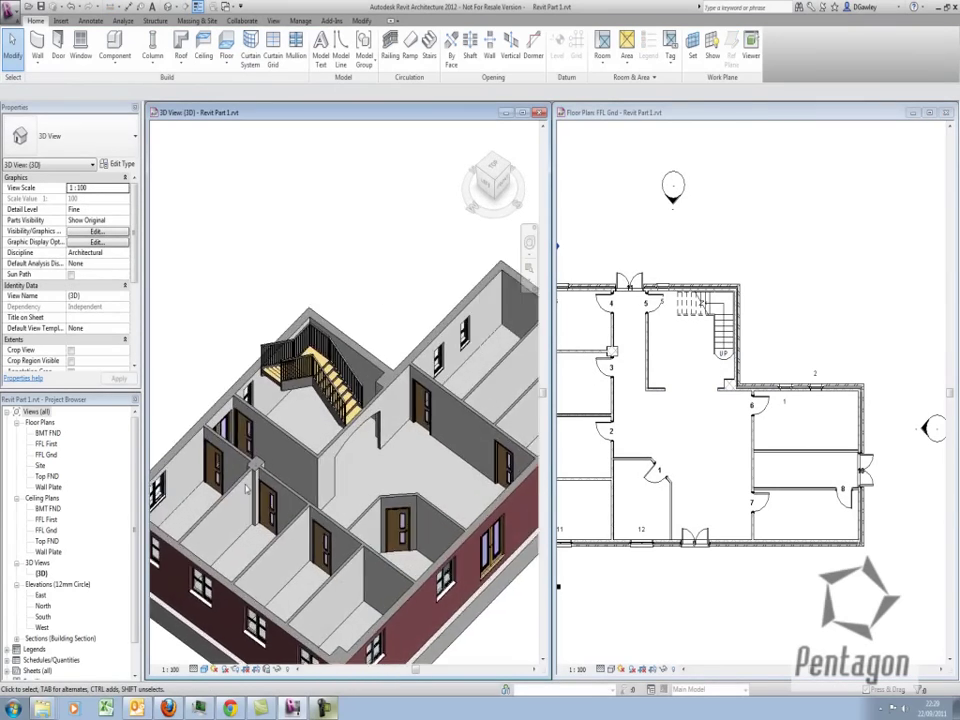
scroll(245, 488, "up", 2)
scroll(245, 488, "down", 4)
middle_click_drag(245, 488, 385, 450, "shift")
scroll(388, 354, "up", 1)
left_click(688, 404)
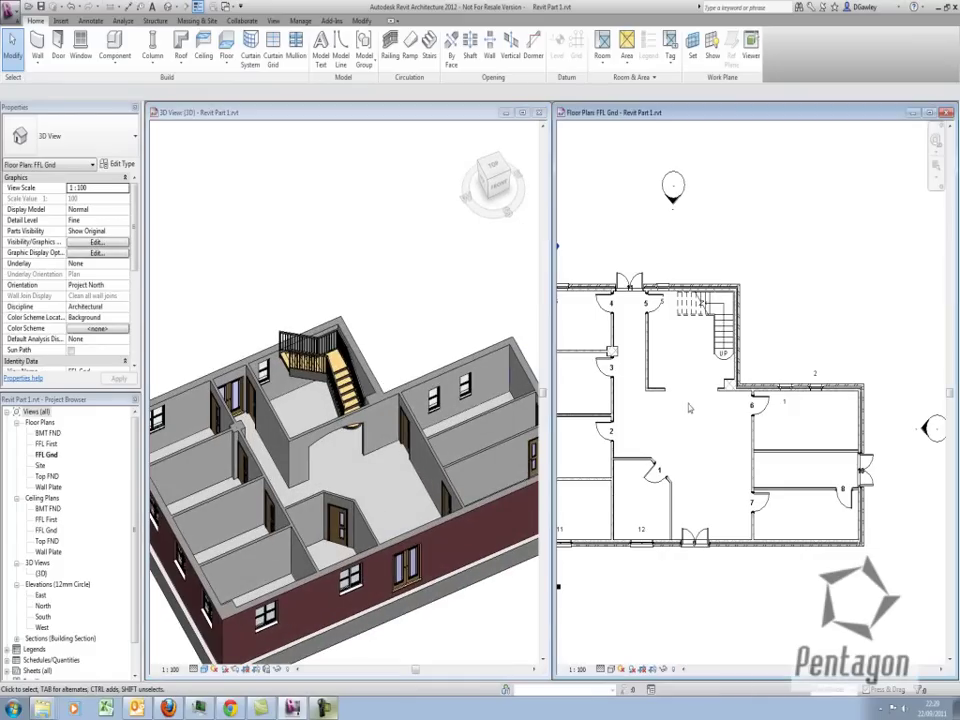
scroll(688, 408, "down", 3)
left_click(401, 268)
scroll(401, 290, "down", 2)
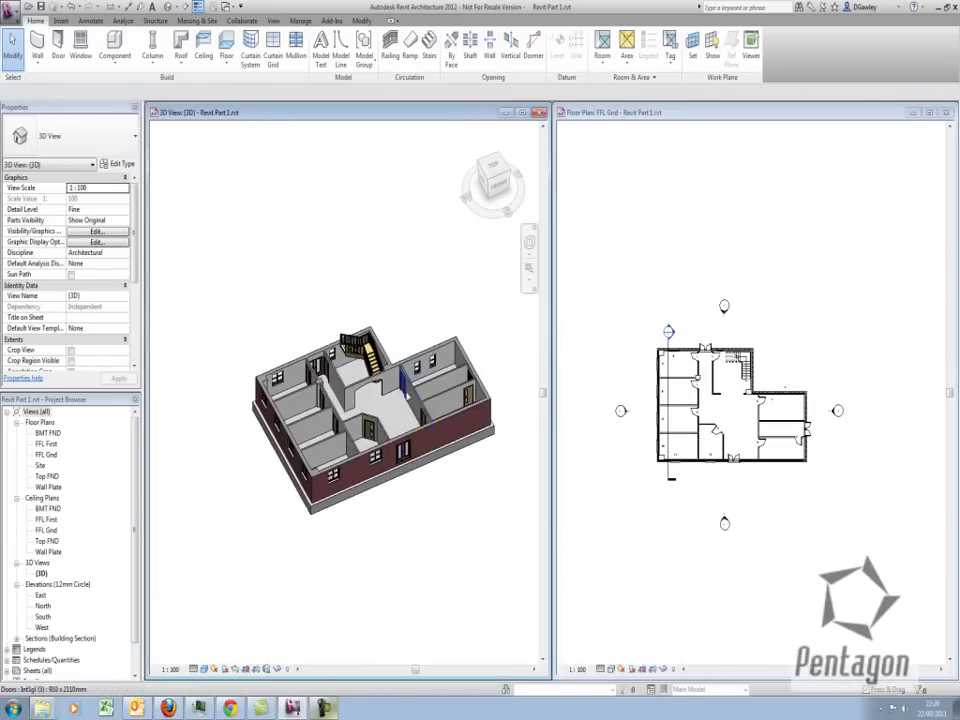
mouse_move(380, 360)
middle_mouse_down("shift")
mouse_move(363, 372)
mouse_move(378, 345)
middle_mouse_up("shift")
- Open the North elevation view of the building
left_click(634, 272)
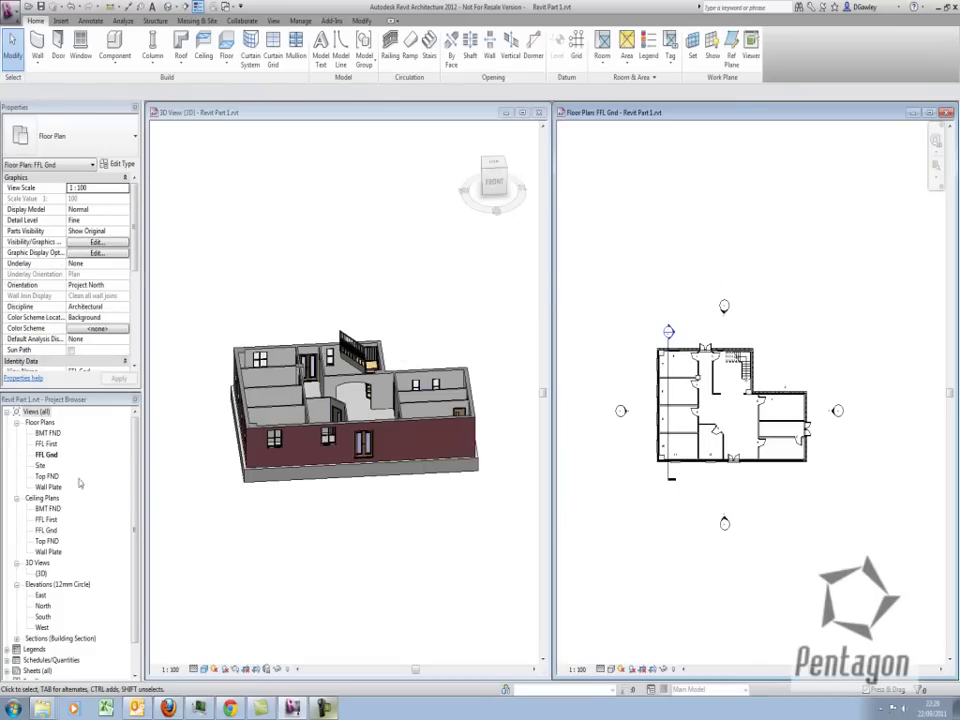
double_click(43, 606)
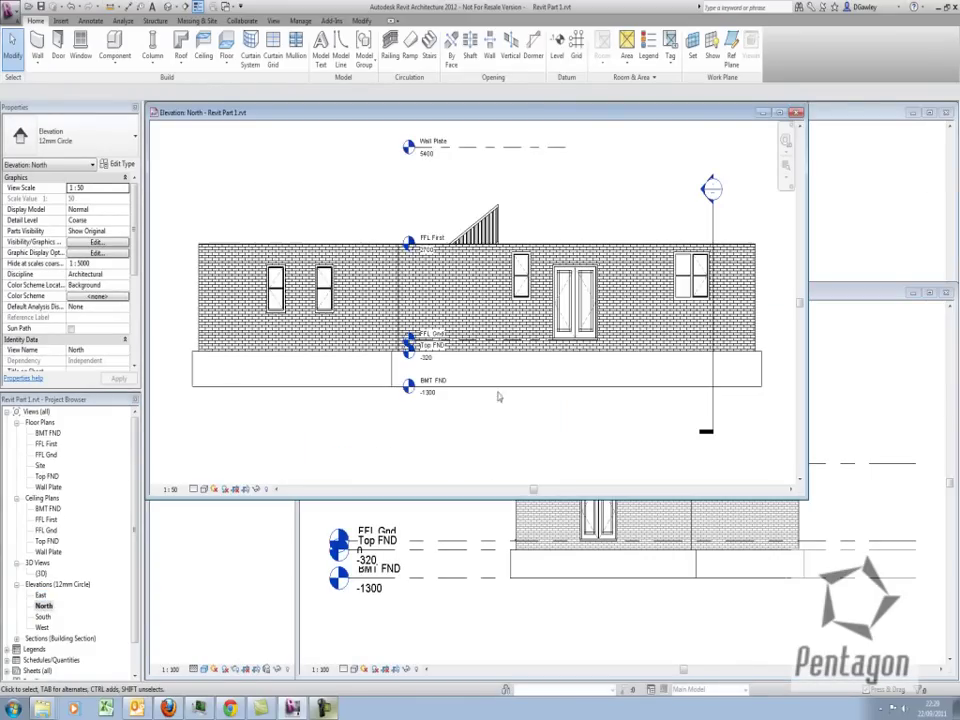
- Close the North elevation, reposition the East elevation window and set its view scale to 1:50
left_click(796, 113)
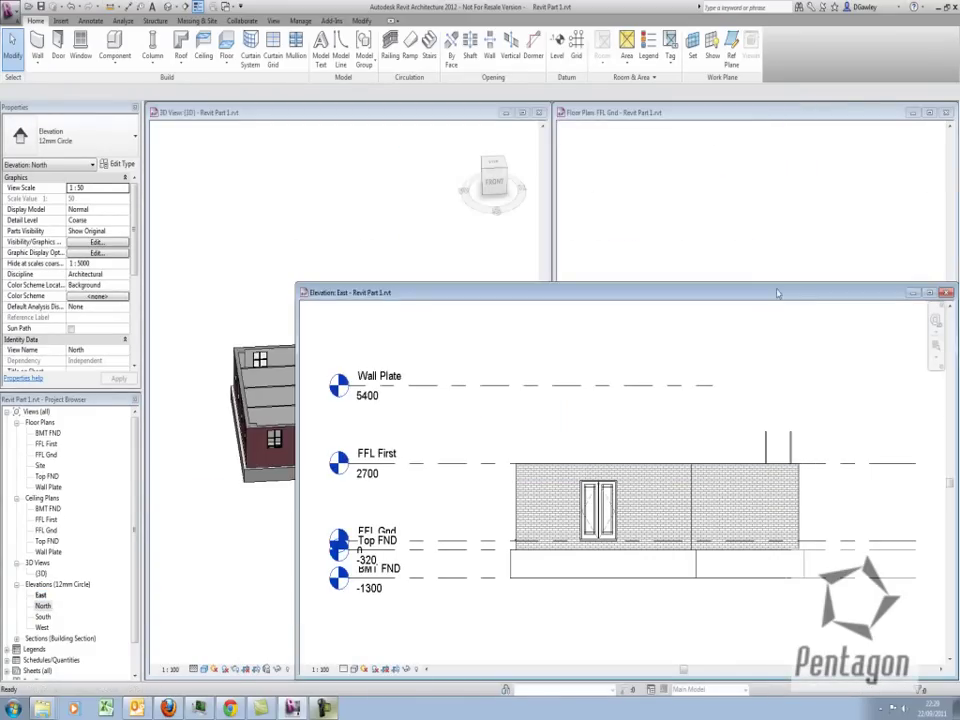
left_click_drag(774, 285, 774, 175)
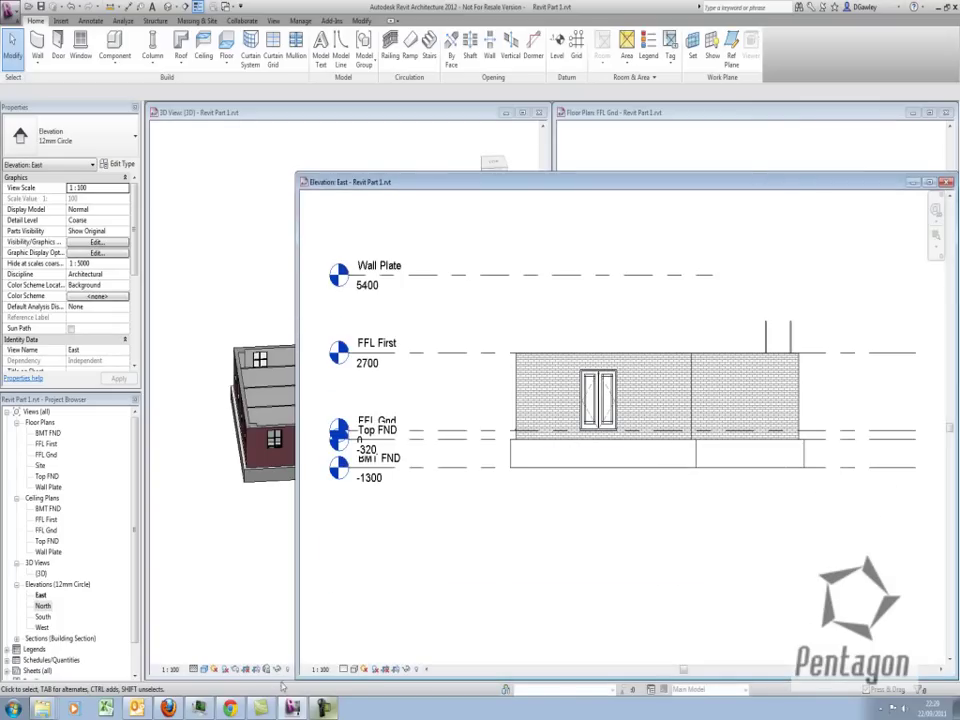
left_click(320, 669)
left_click(328, 574)
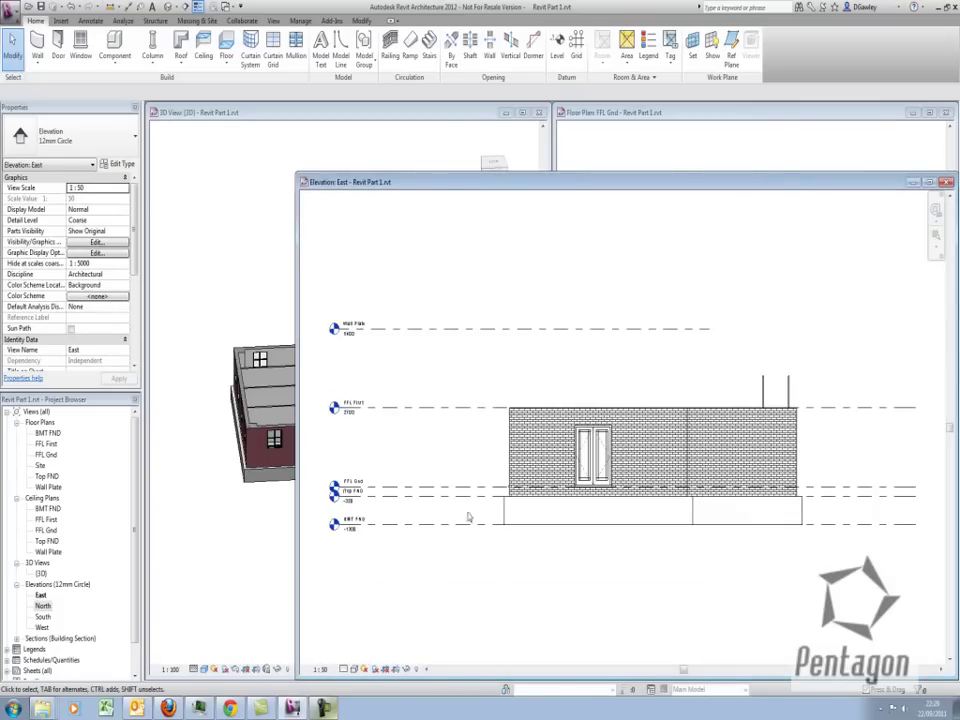
- Inspect the external double door and its dimensions in the East elevation
scroll(612, 471, "up", 3)
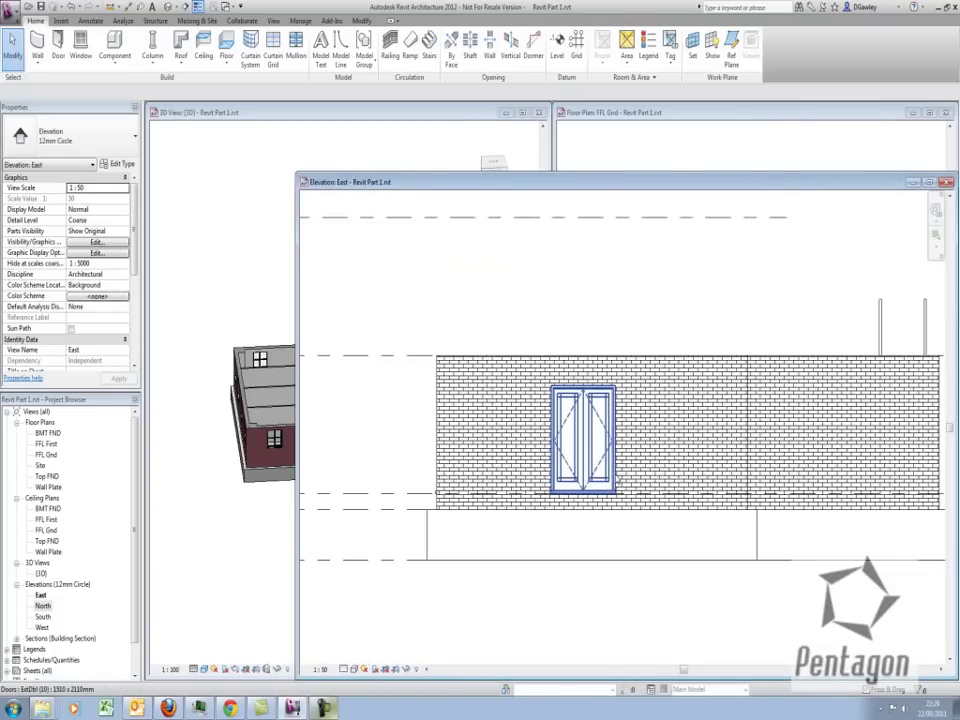
left_click(569, 411)
scroll(590, 520, "up", 2)
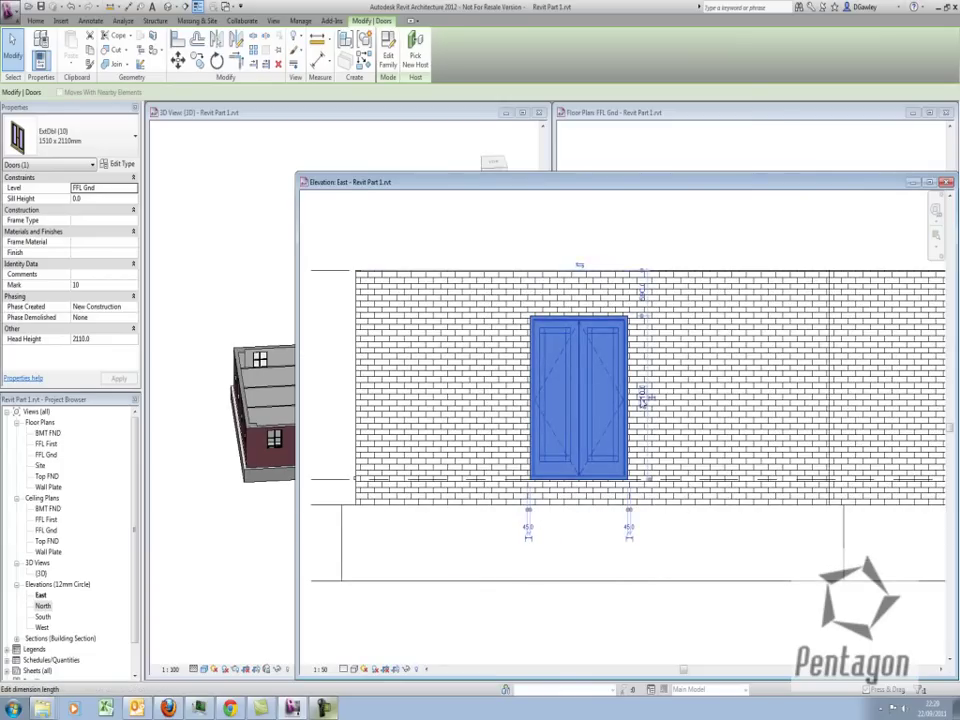
left_click(626, 244)
scroll(624, 248, "down", 2)
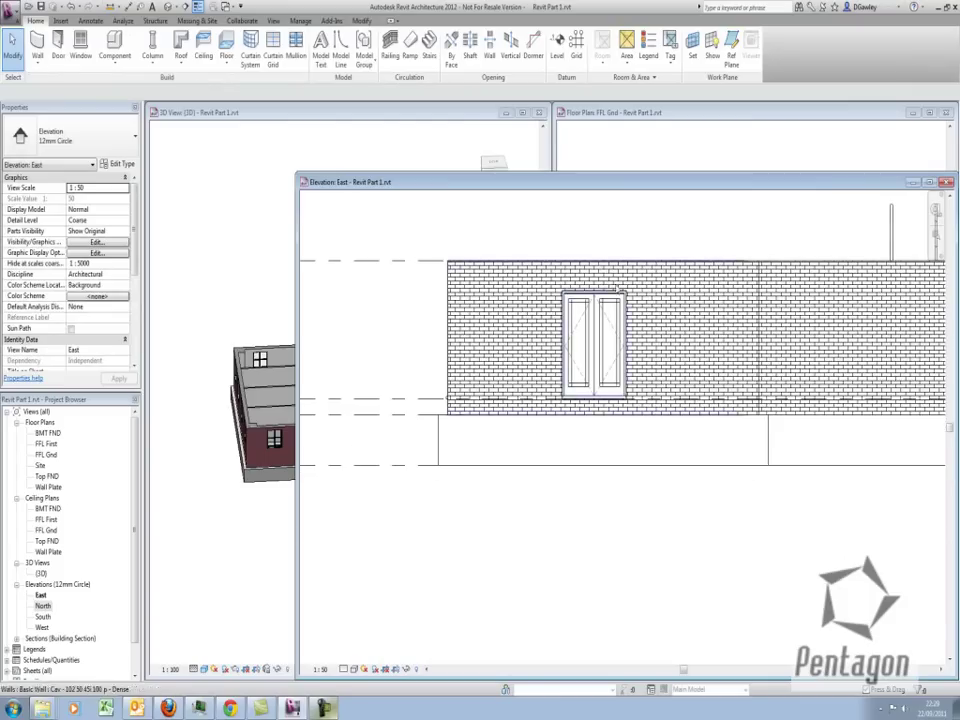
- Display the East elevation in the Realistic visual style and close that view
left_click(354, 669)
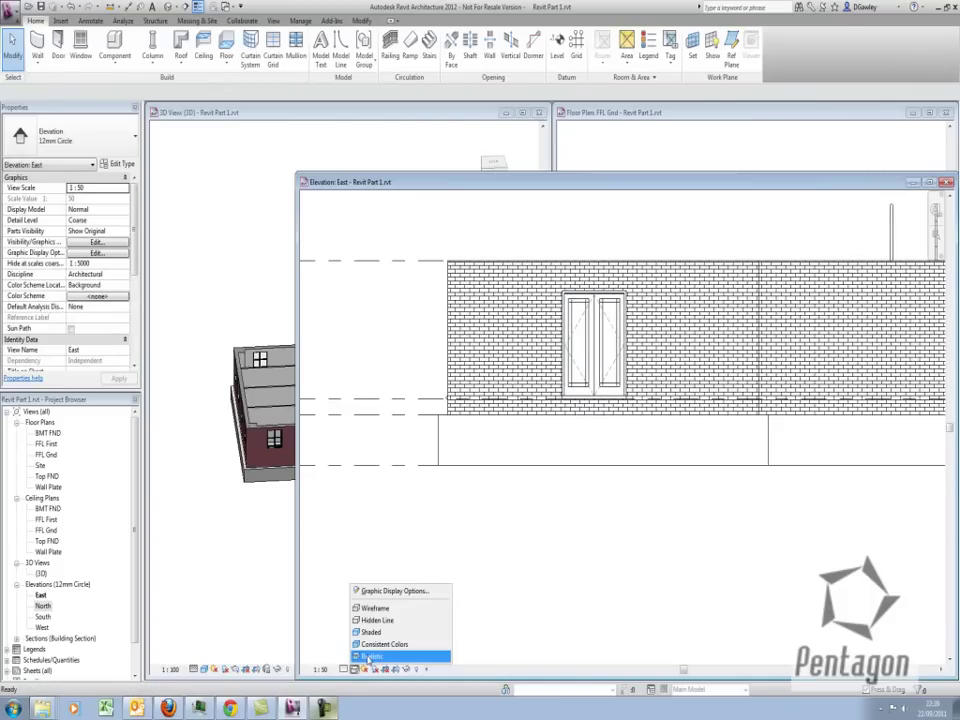
left_click(368, 656)
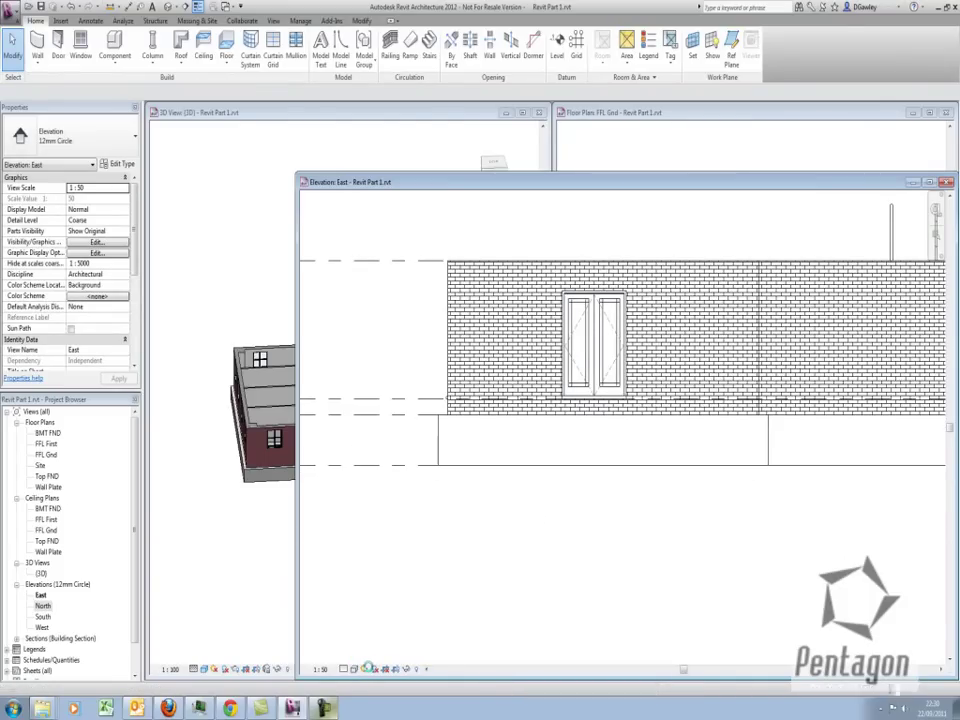
left_click(369, 668)
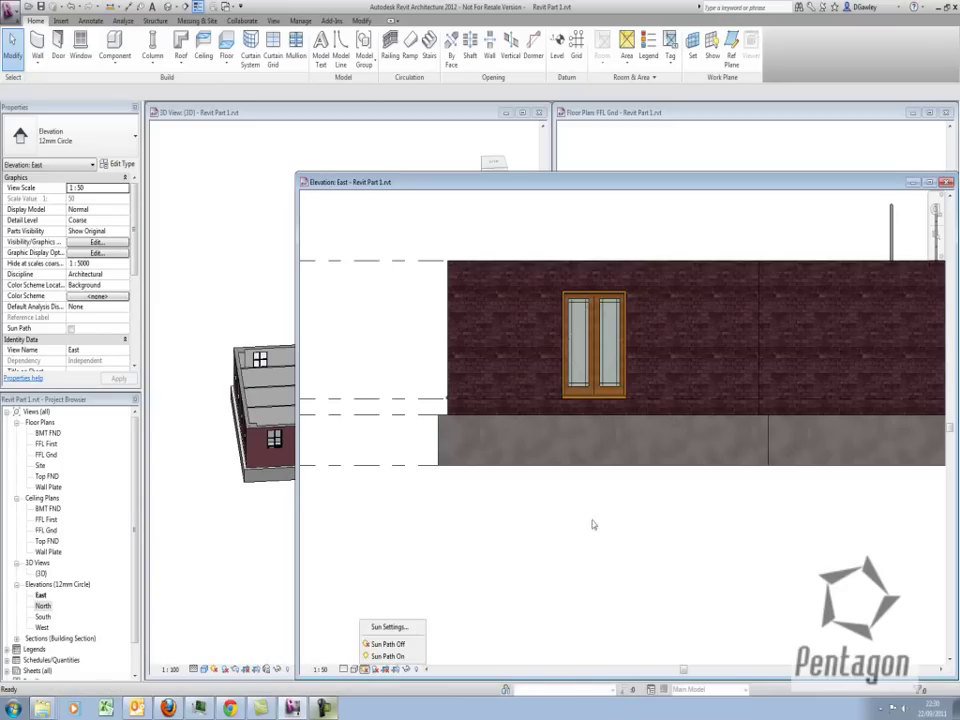
left_click(947, 182)
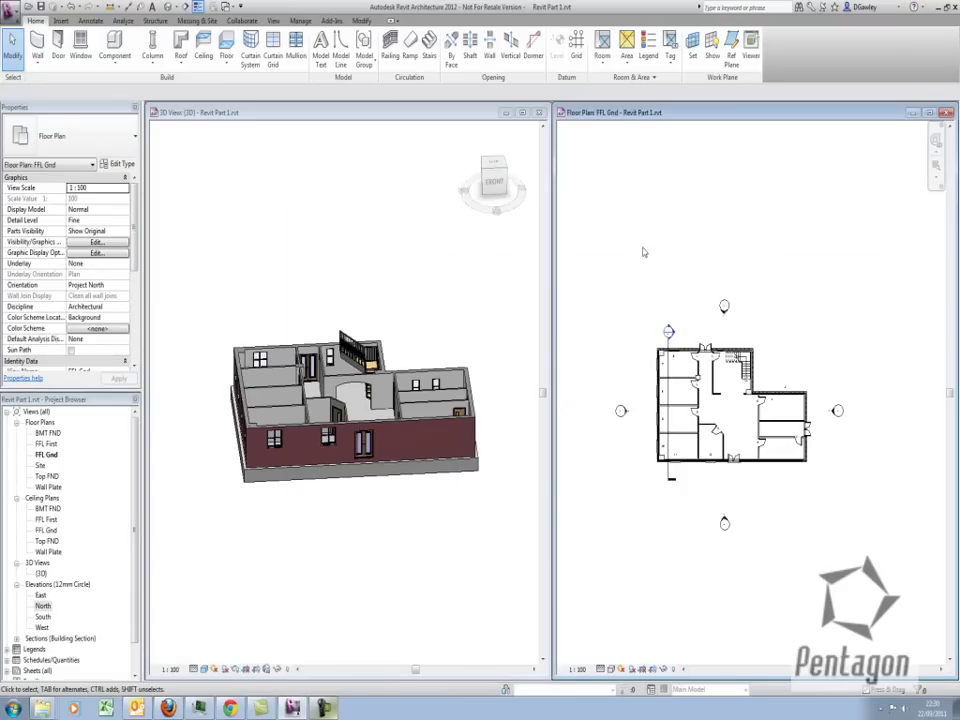
- Select the whole building in the FFL Gnd floor plan and filter the selection to doors, floors, walls and windows
left_click(438, 478)
middle_click_drag(438, 478, 426, 392, "shift")
left_click(771, 475)
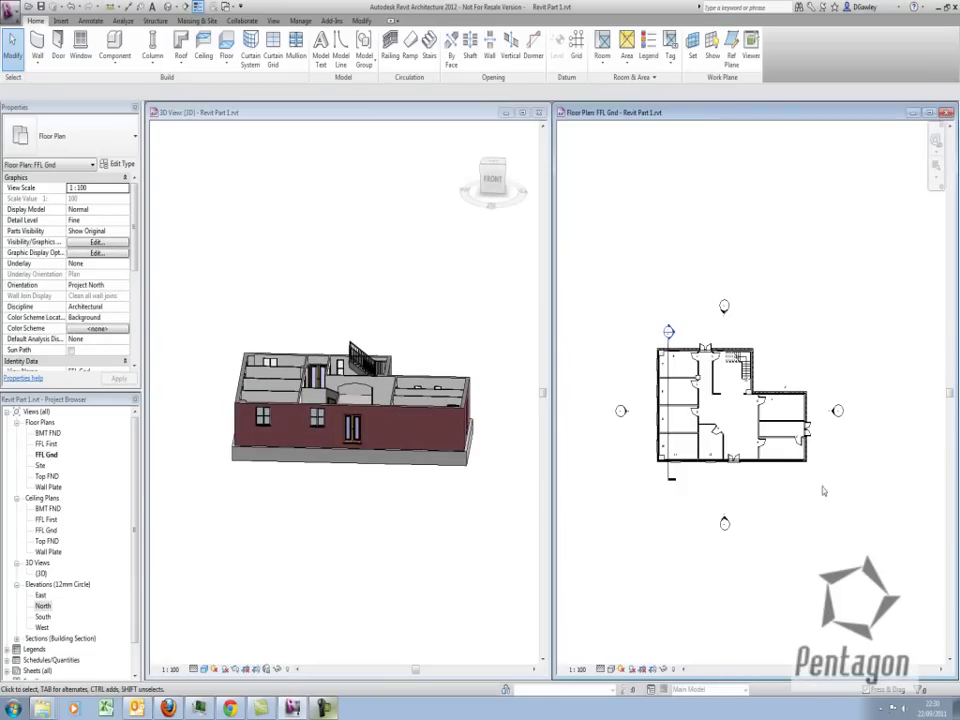
left_click_drag(823, 490, 638, 322)
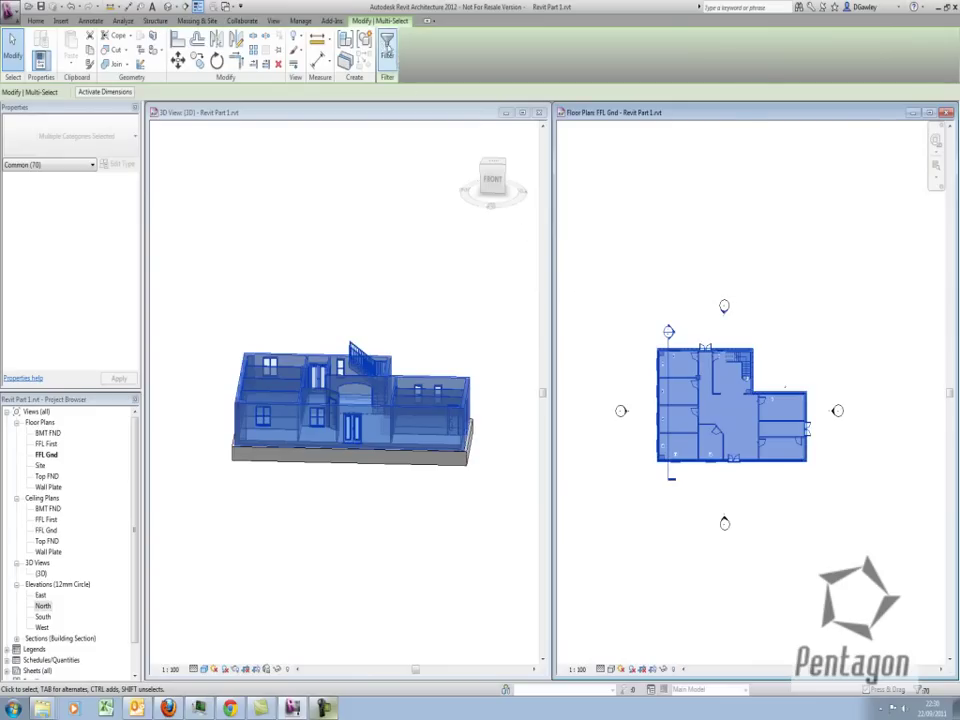
left_click(387, 45)
left_click(545, 296)
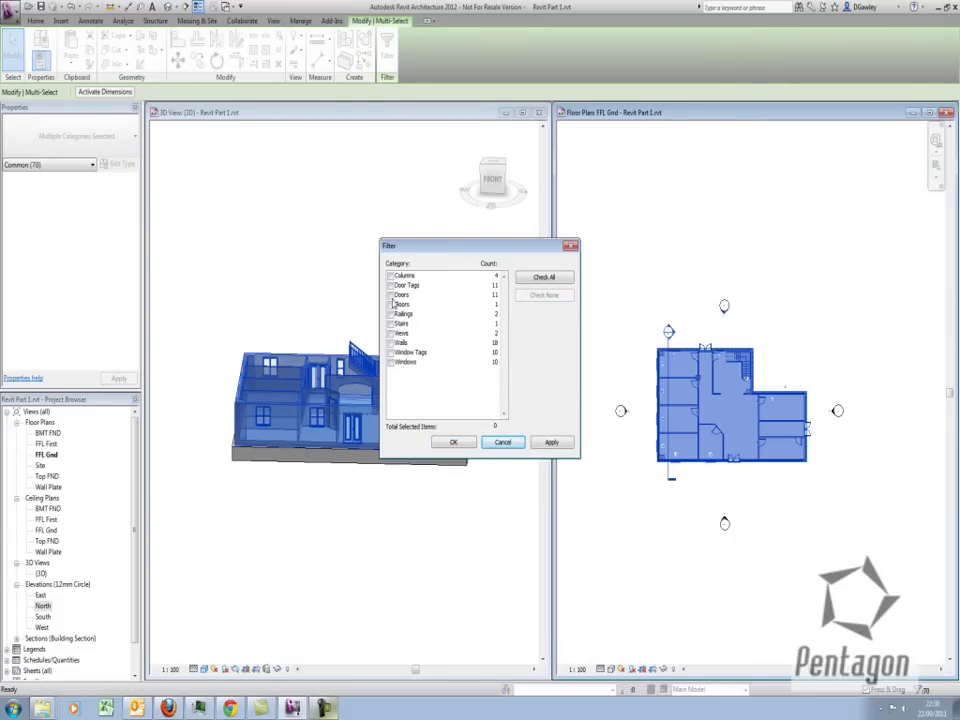
left_click(391, 296)
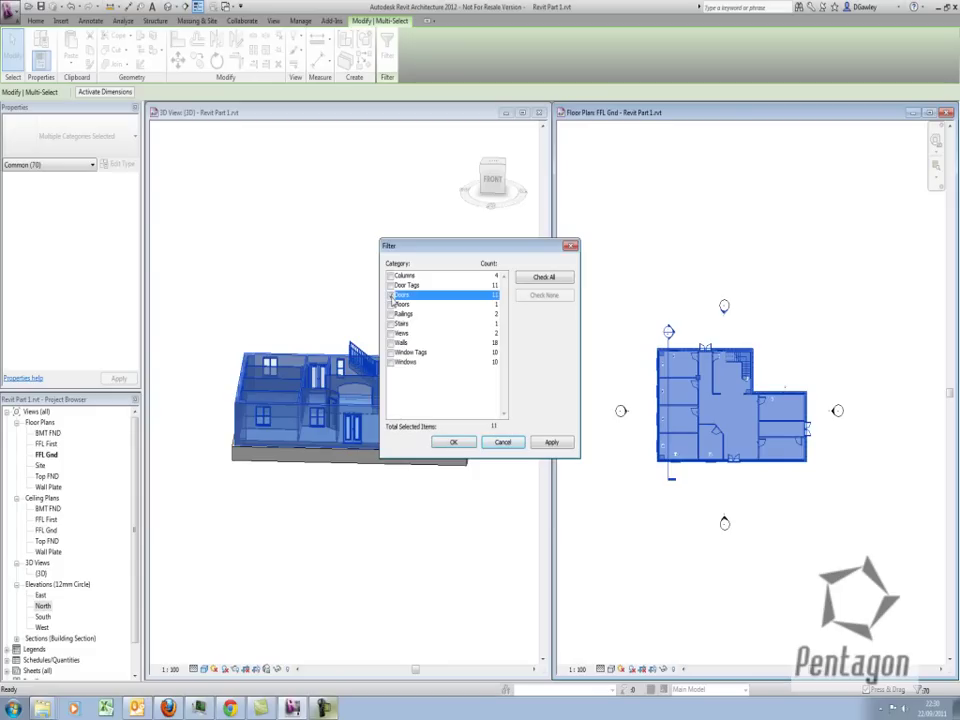
left_click(391, 305)
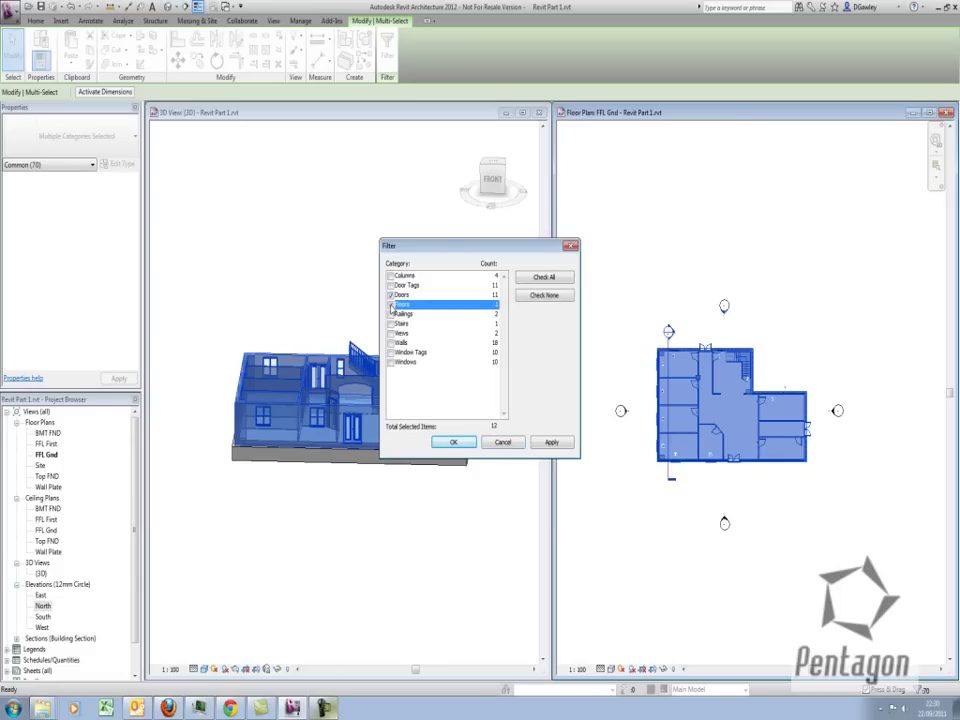
left_click(391, 343)
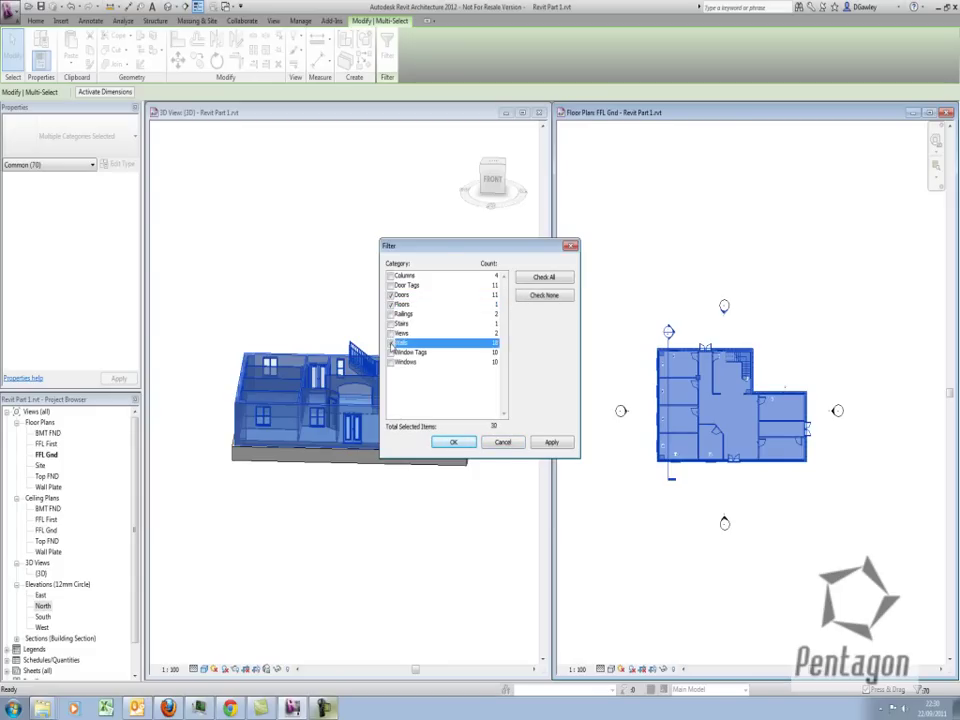
left_click(391, 362)
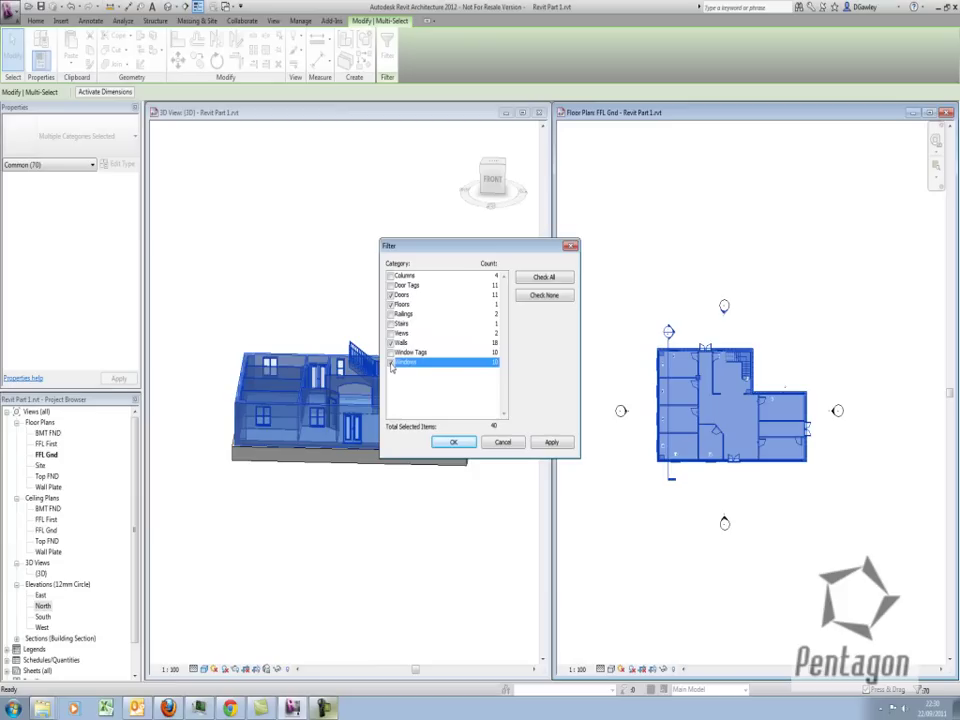
left_click(455, 443)
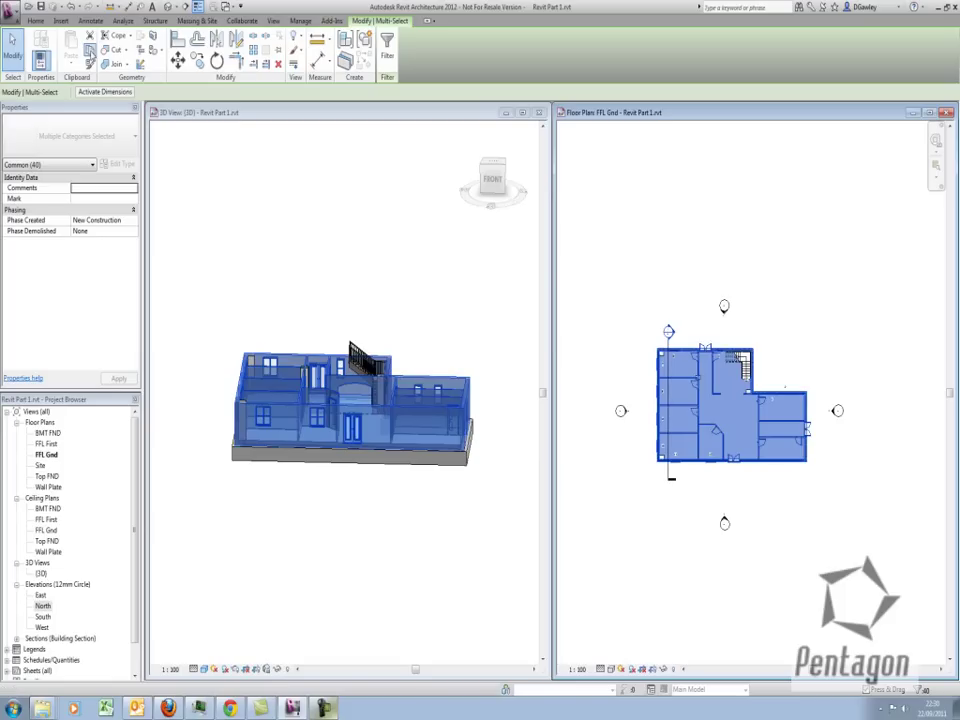
- Copy the filtered elements to the clipboard and paste them aligned to the FFL First level
left_click(70, 62)
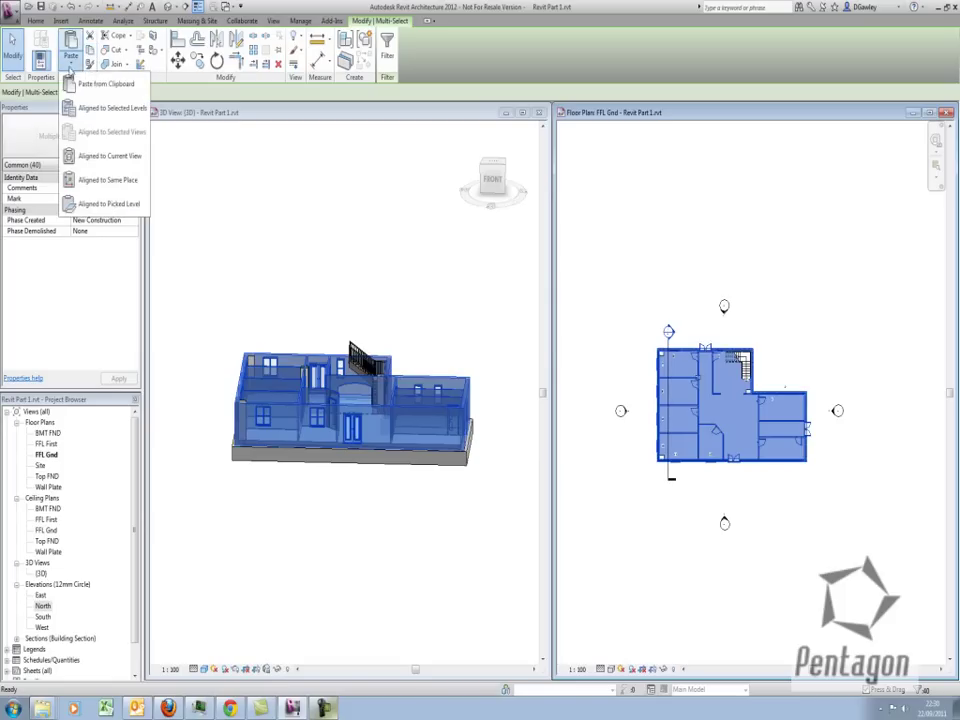
left_click(112, 108)
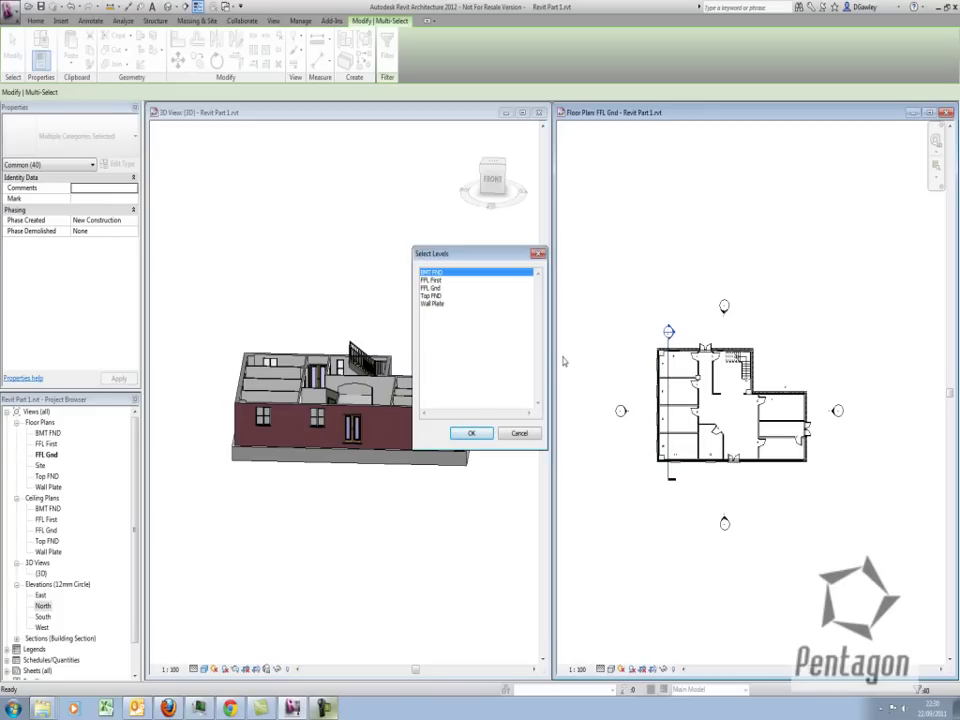
left_click(437, 282)
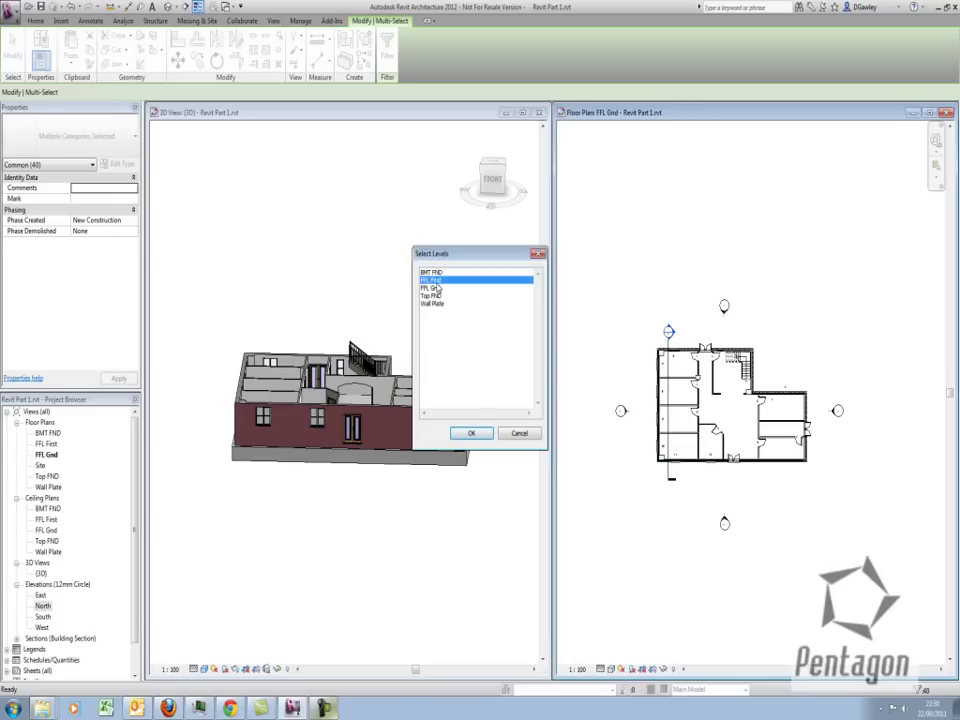
left_click(470, 434)
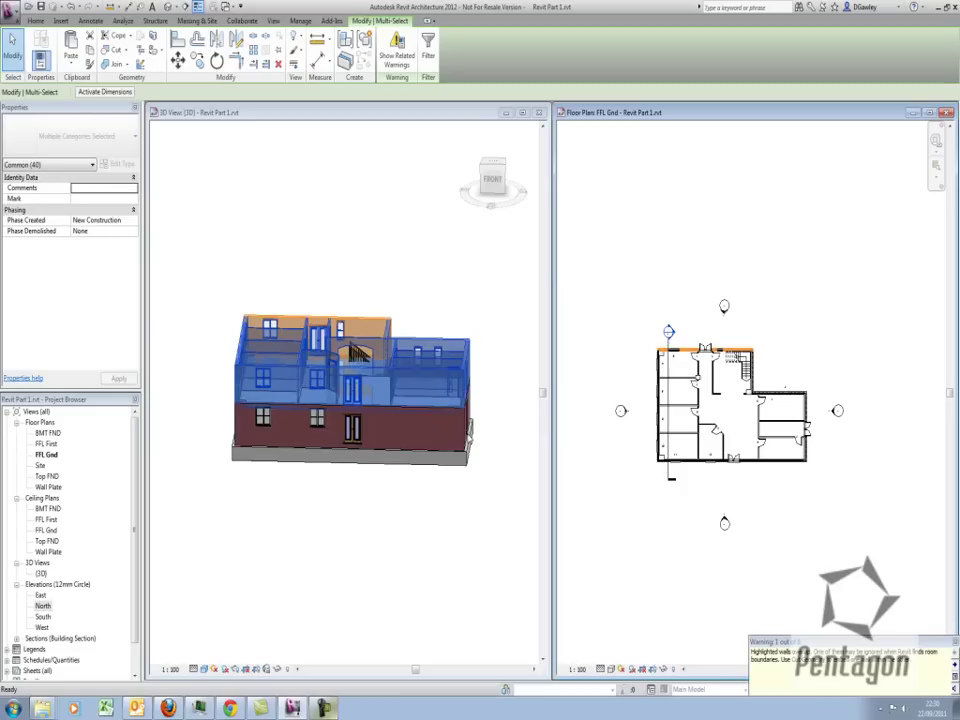
- Examine the pasted first-floor elements in the 3D view from the front and from above
left_click(311, 243)
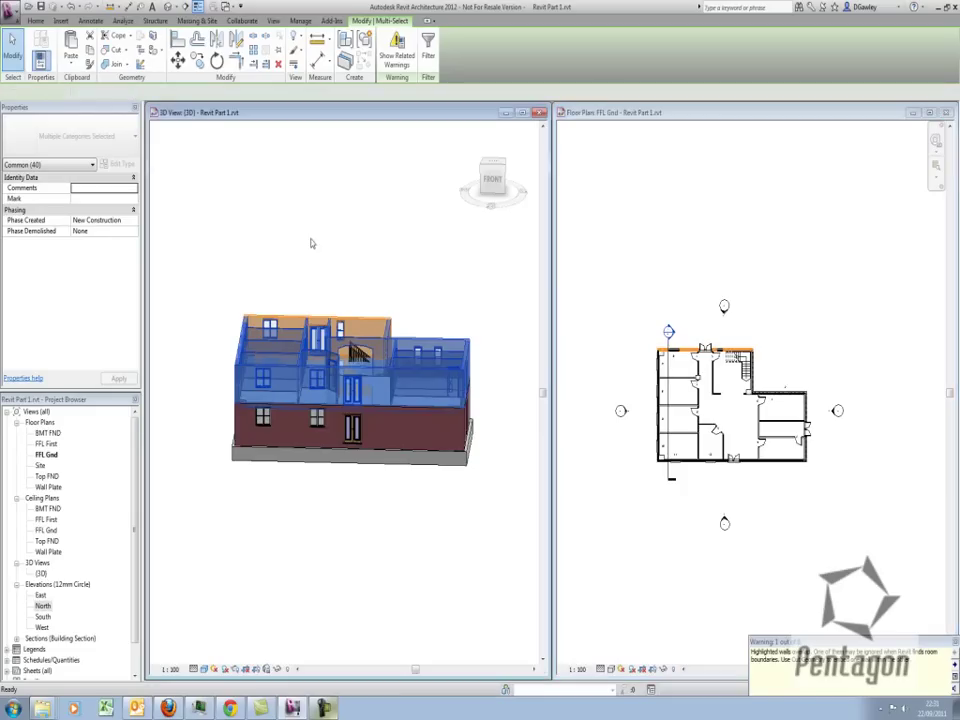
left_click(337, 272)
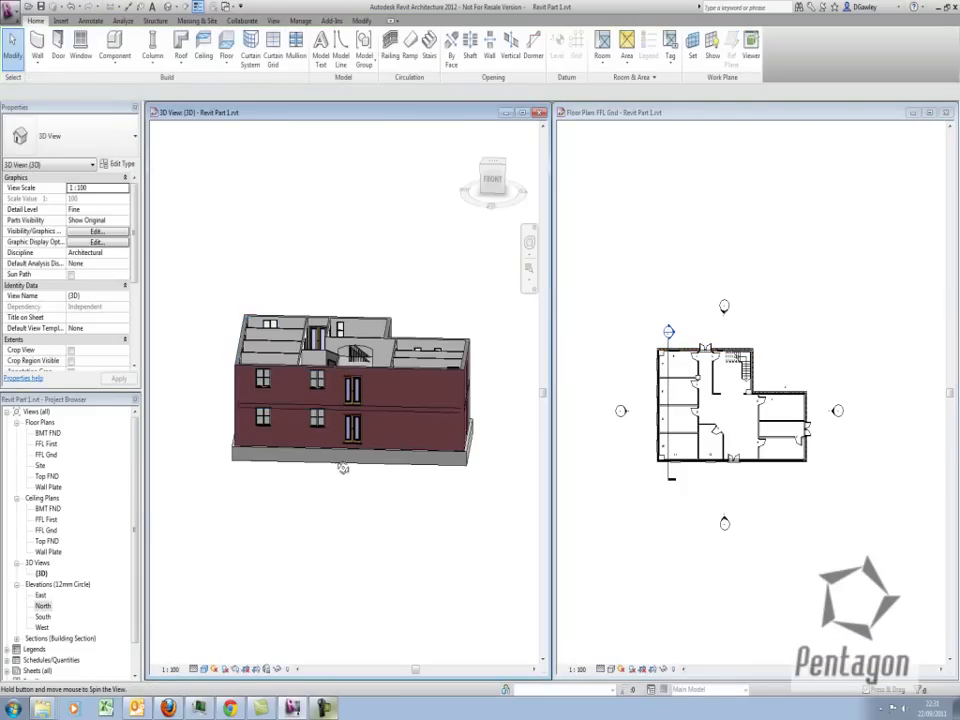
middle_click_drag(346, 291, 422, 398, "shift")
left_click_drag(294, 361, 212, 361)
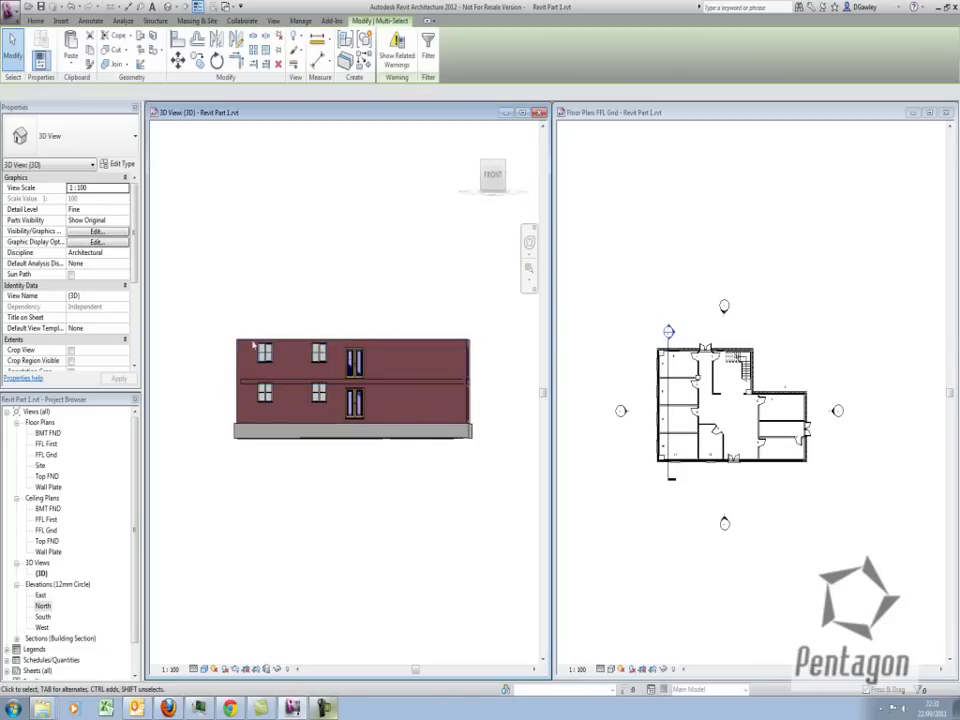
middle_click_drag(262, 338, 295, 460, "shift")
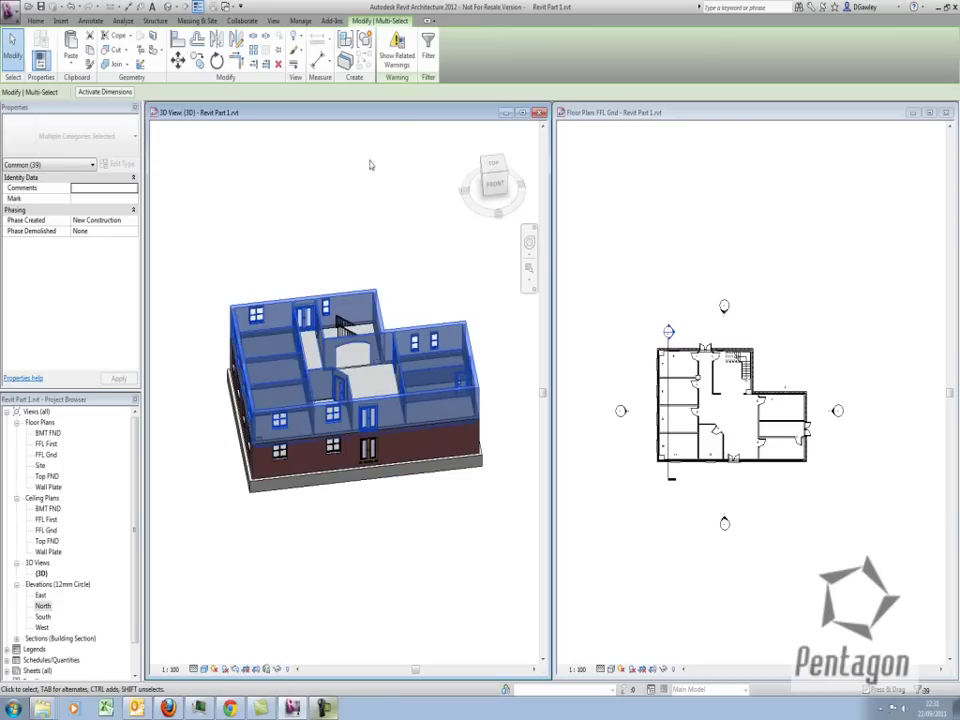
left_click(409, 140)
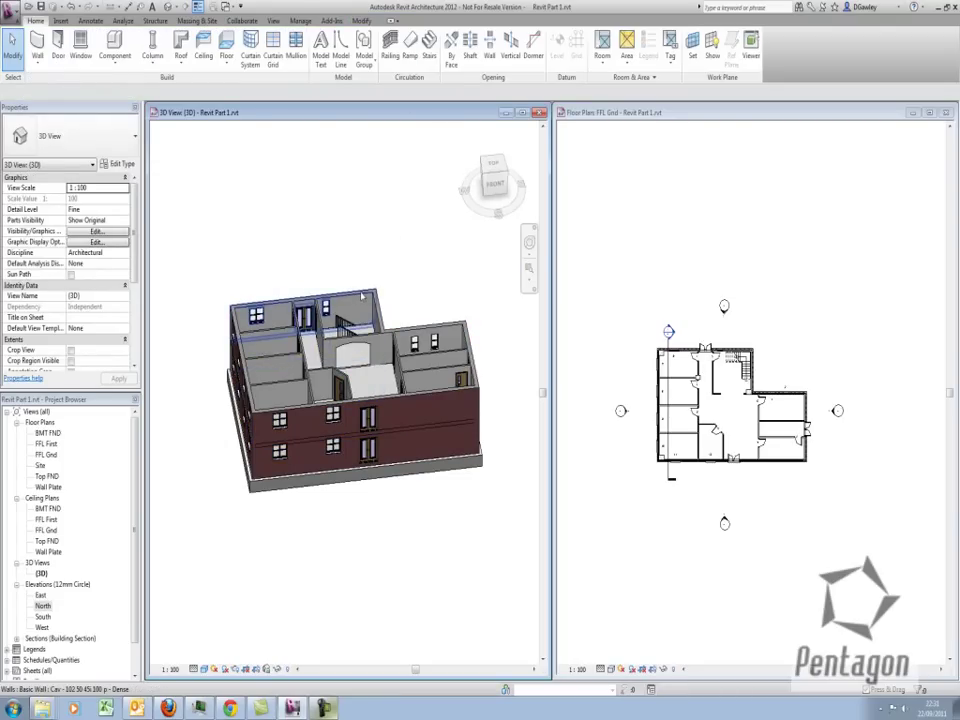
- Select the six external walls of the first floor in 3D and set their base offset to 0.0
left_click(366, 300)
left_click(382, 312, "ctrl")
left_click(438, 327, "ctrl")
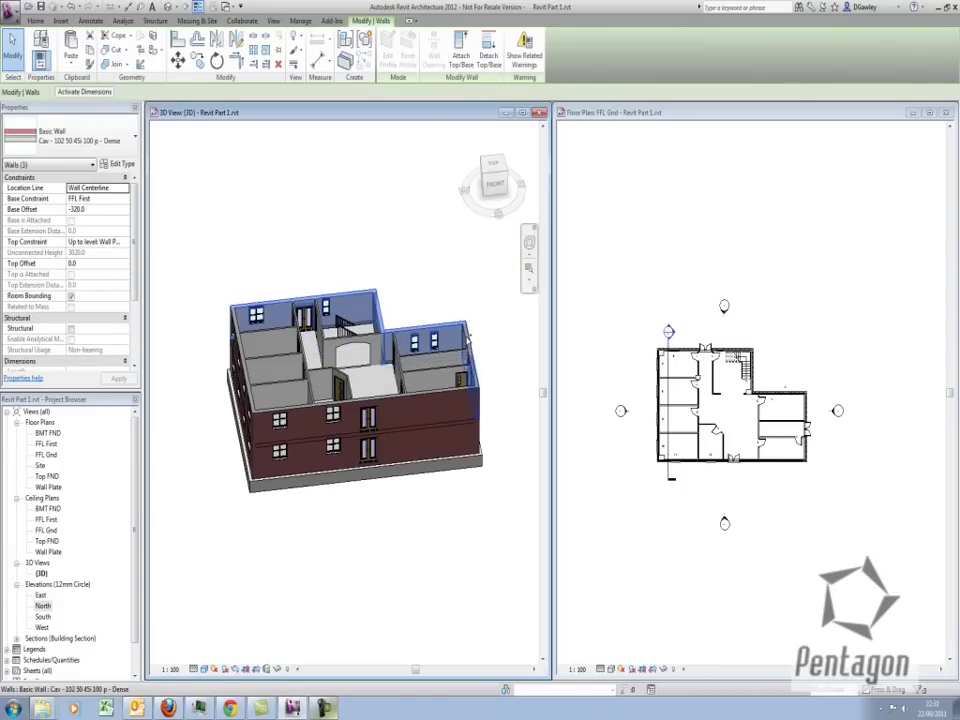
left_click(464, 350, "ctrl")
left_click(252, 369, "ctrl")
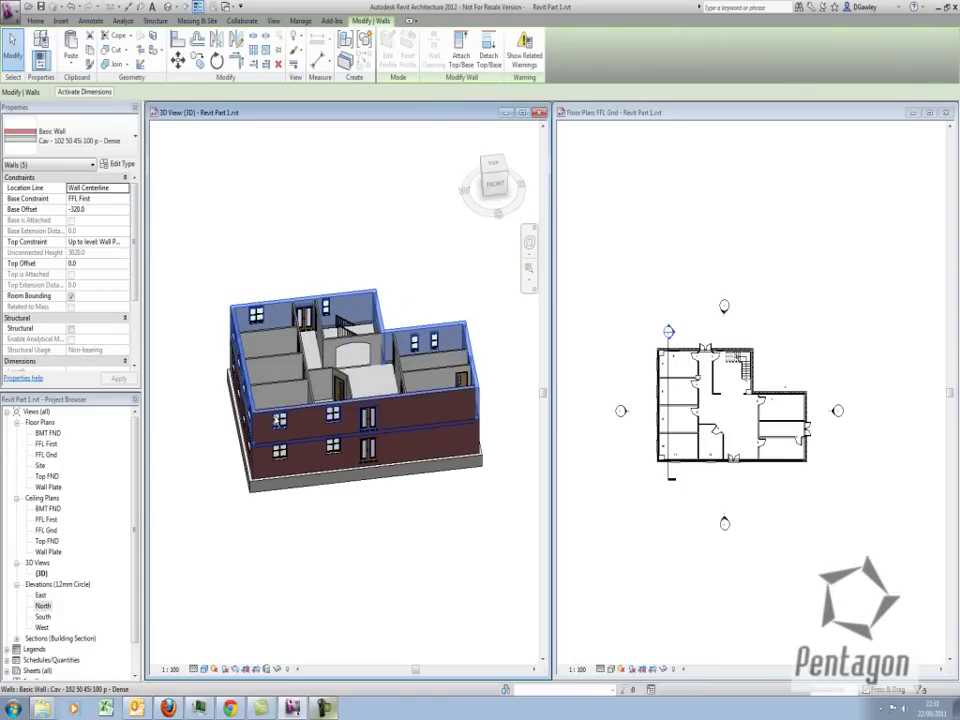
left_click(296, 418, "ctrl")
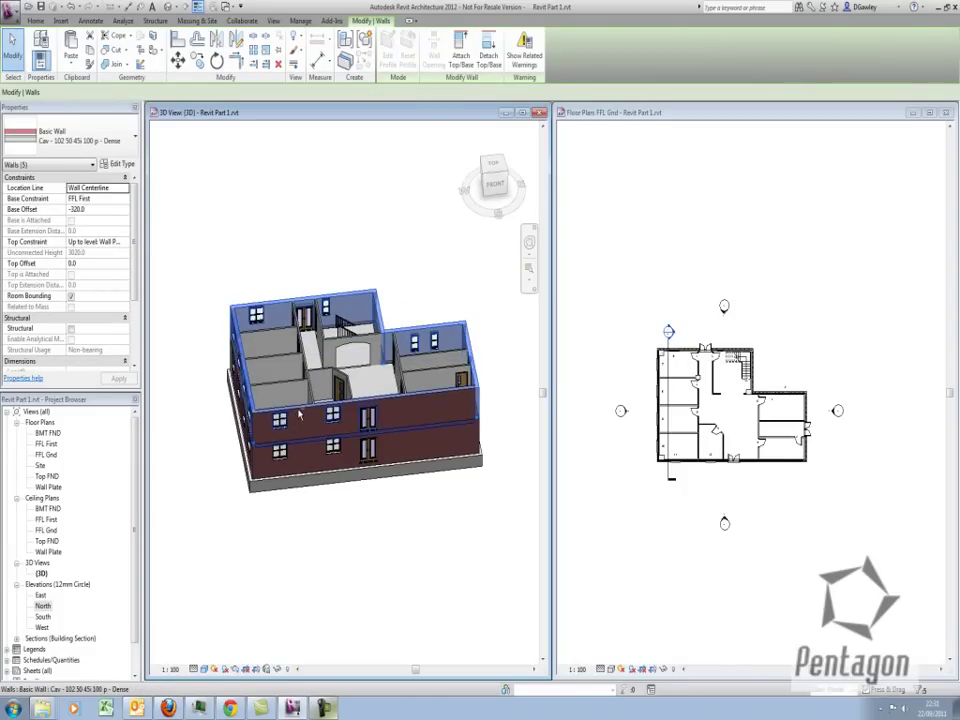
left_click(96, 212)
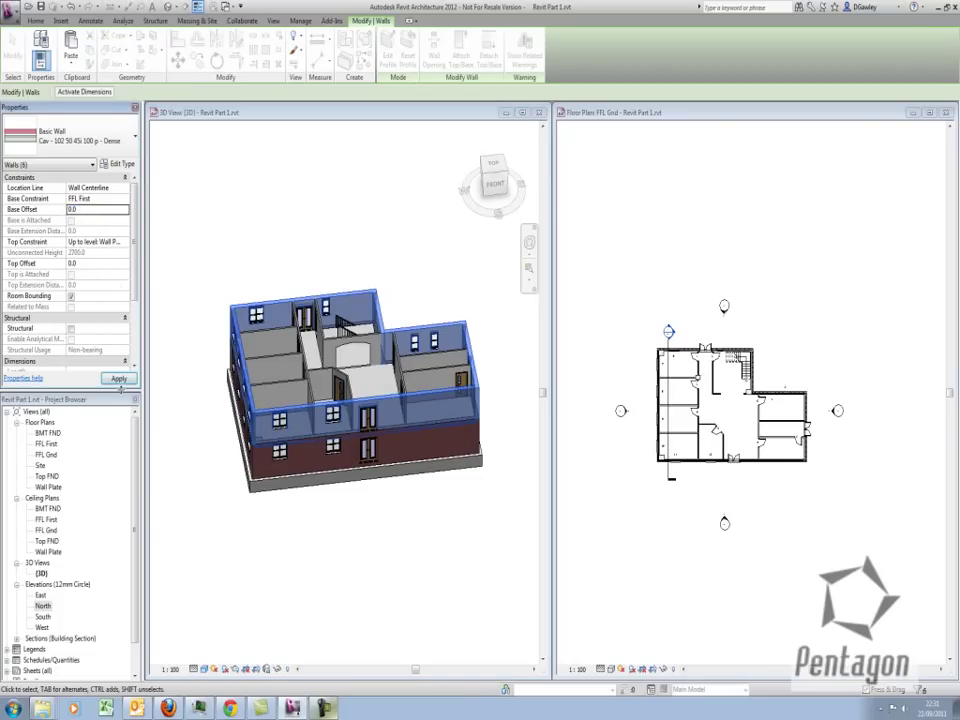
left_click(118, 379)
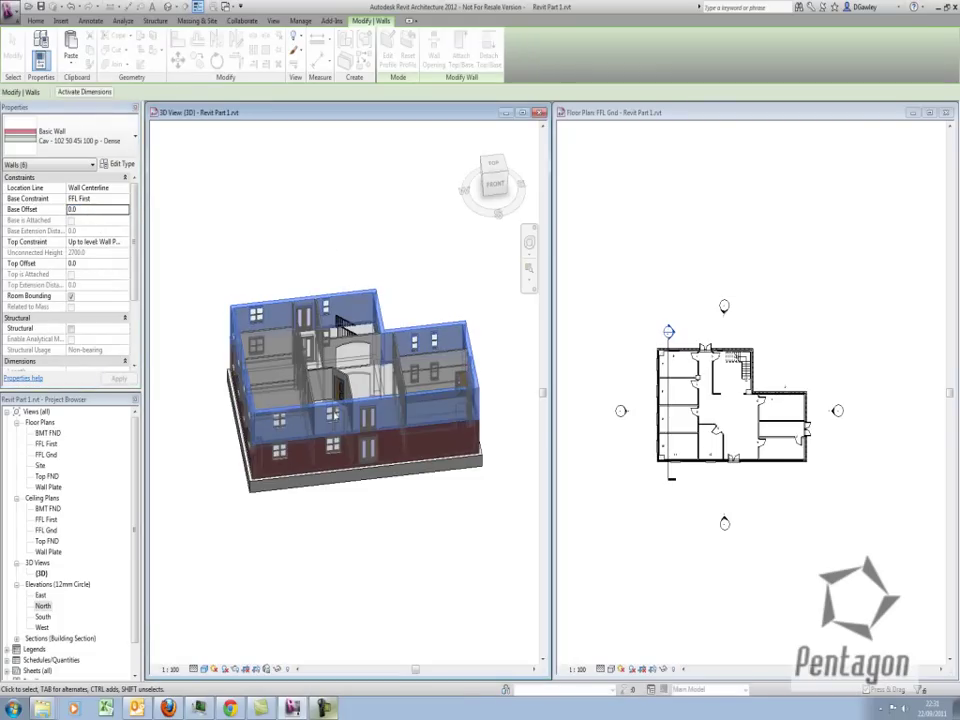
- Delete the first-floor external double doors from the front wall and the adjoining end wall in the 3D view
left_click(350, 582)
middle_click_drag(354, 557, 373, 483, "shift")
scroll(373, 483, "up", 3)
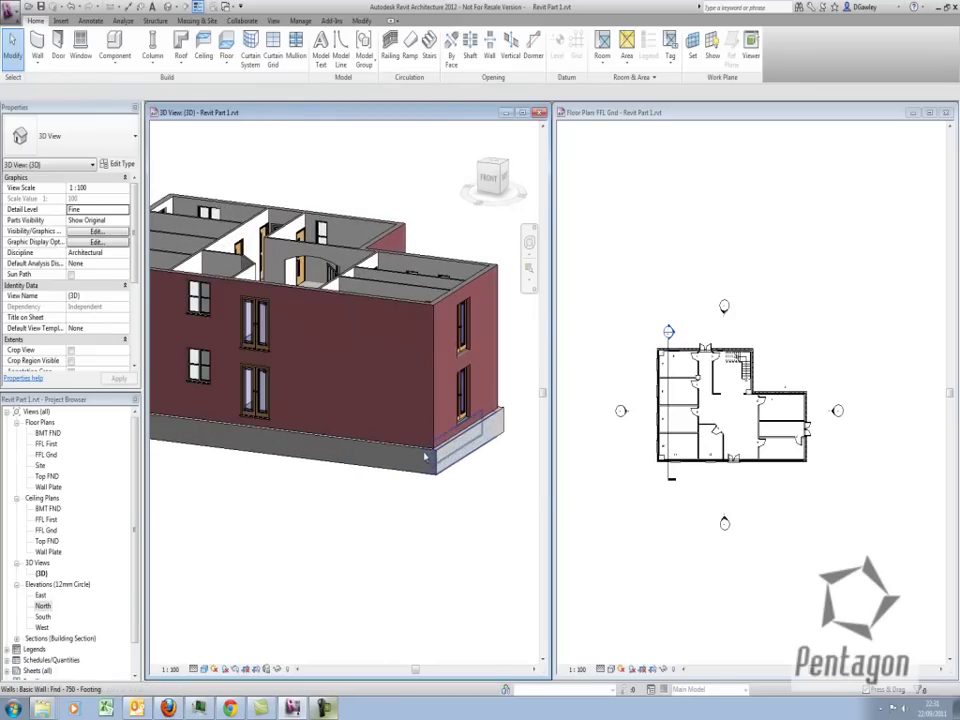
left_click(252, 336)
key("Delete")
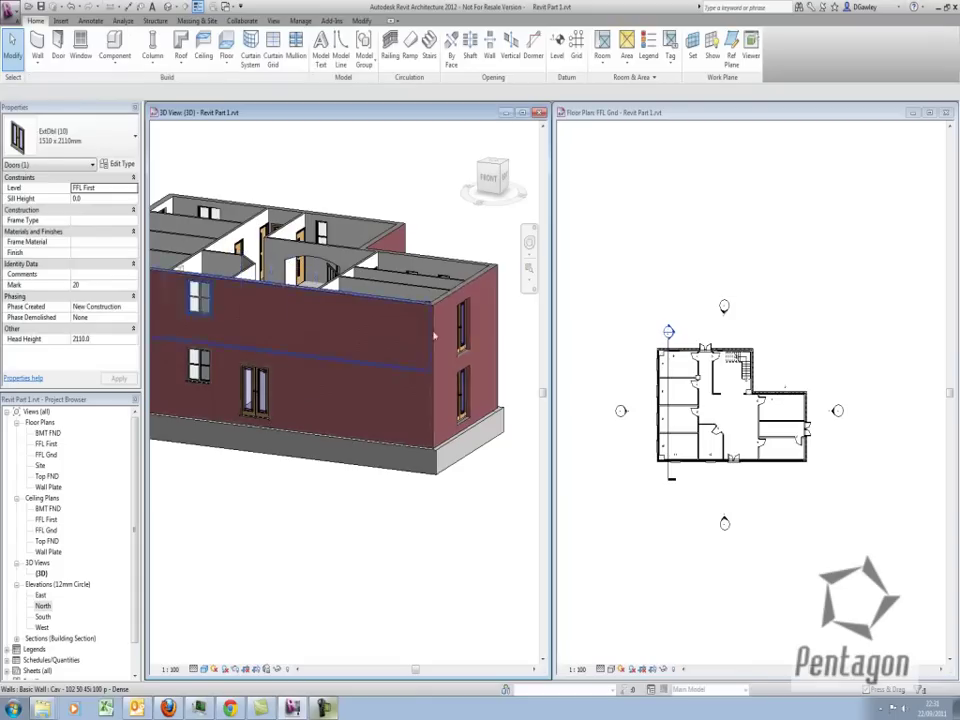
left_click(463, 328)
key("Delete")
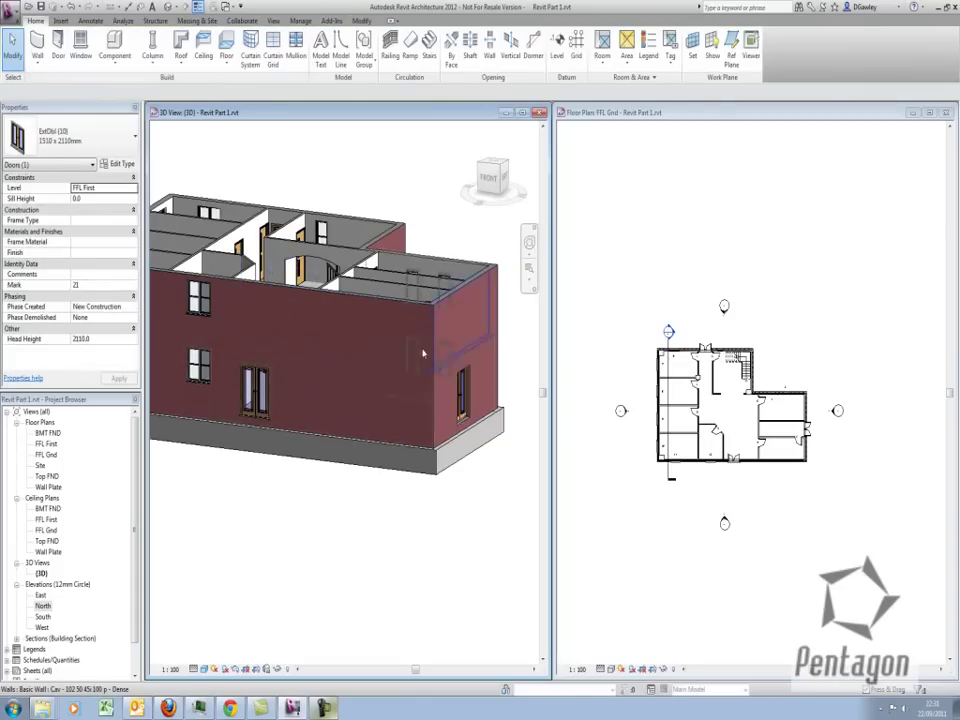
- Delete the first-floor external double door from the rear wall at the end of the corridor in the 3D view
middle_click_drag(463, 328, 364, 510, "shift")
middle_click_drag(336, 343, 382, 394)
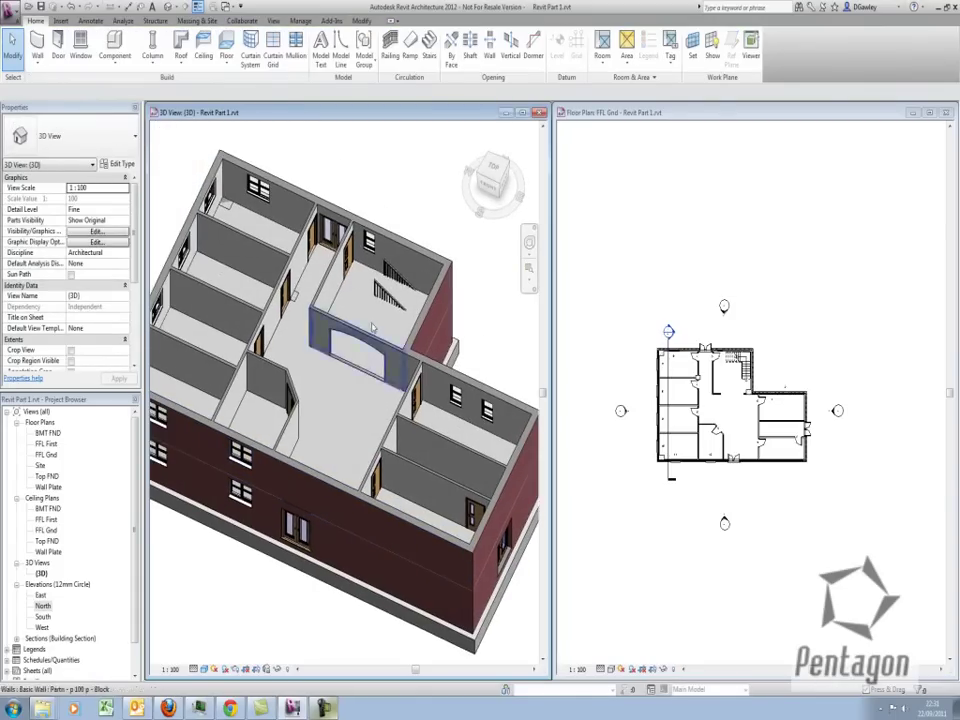
left_click(336, 236)
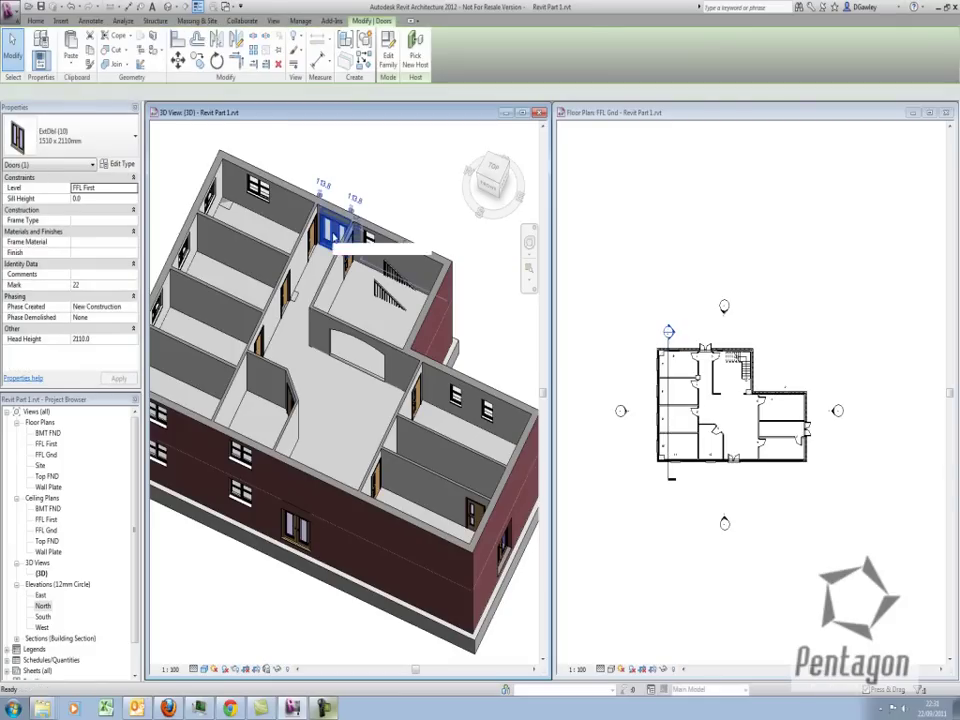
key("Delete")
- Delete the two first-floor block partitions enclosing the stair area, including the one with the arched opening
left_click(328, 278)
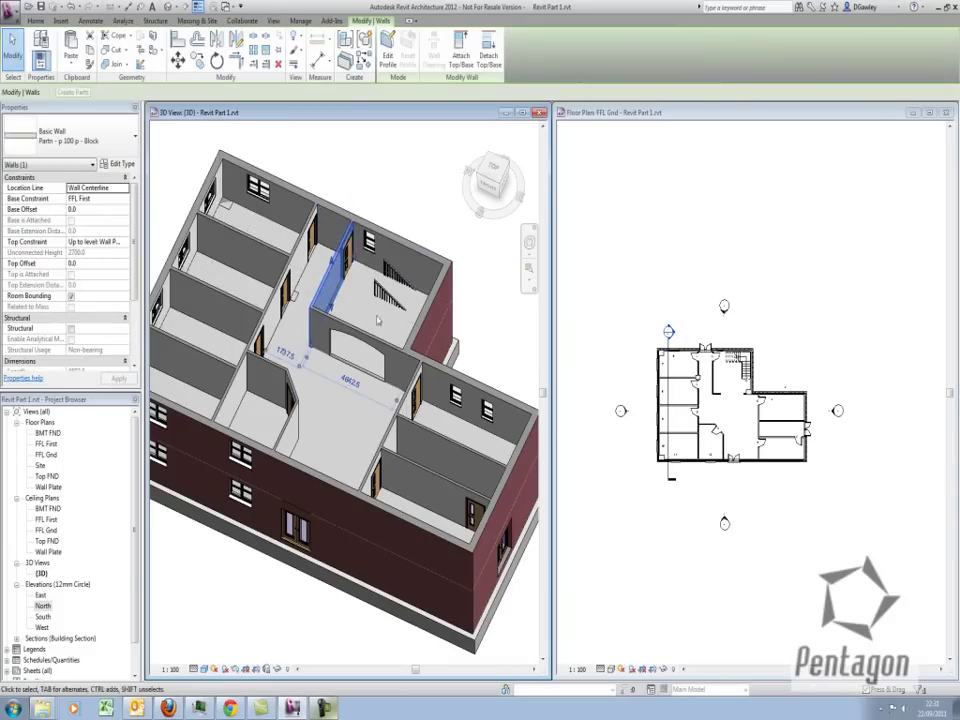
key("Delete")
left_click(366, 337)
key("Delete")
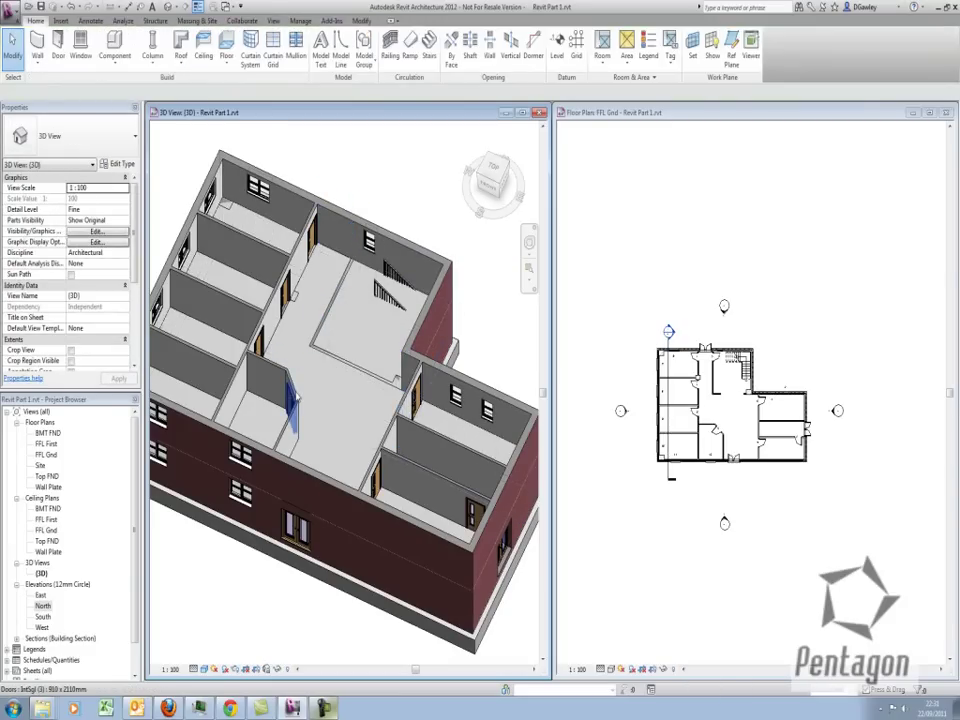
- Delete the single door and the three stud partitions of the small angled room by the first-floor front wall
left_click(291, 399)
key("Delete")
left_click(280, 372)
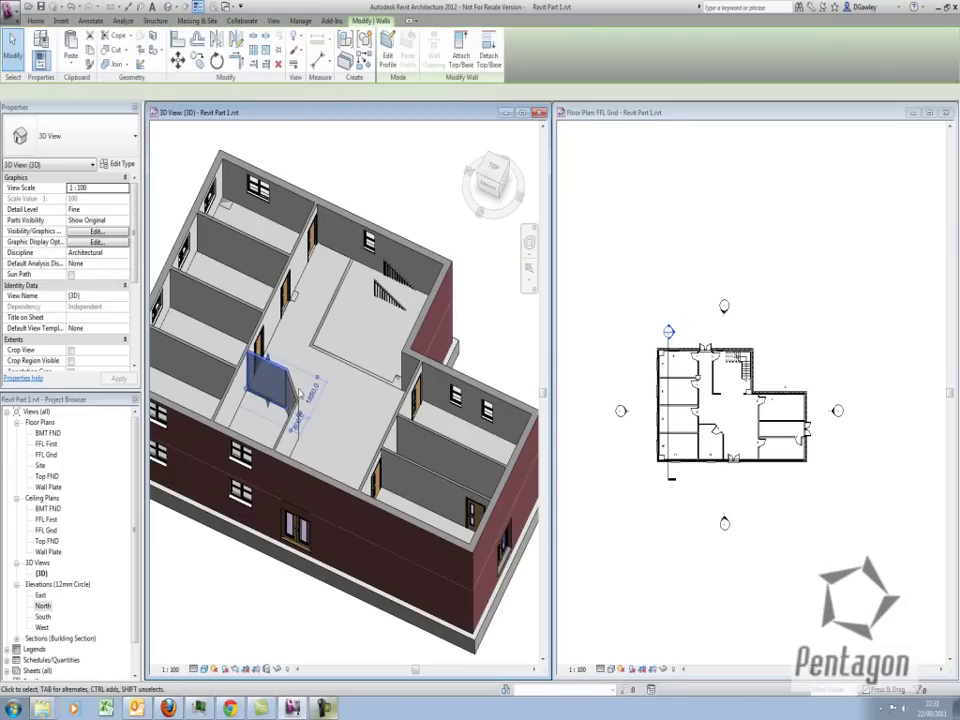
key("Delete")
left_click(300, 410)
key("Delete")
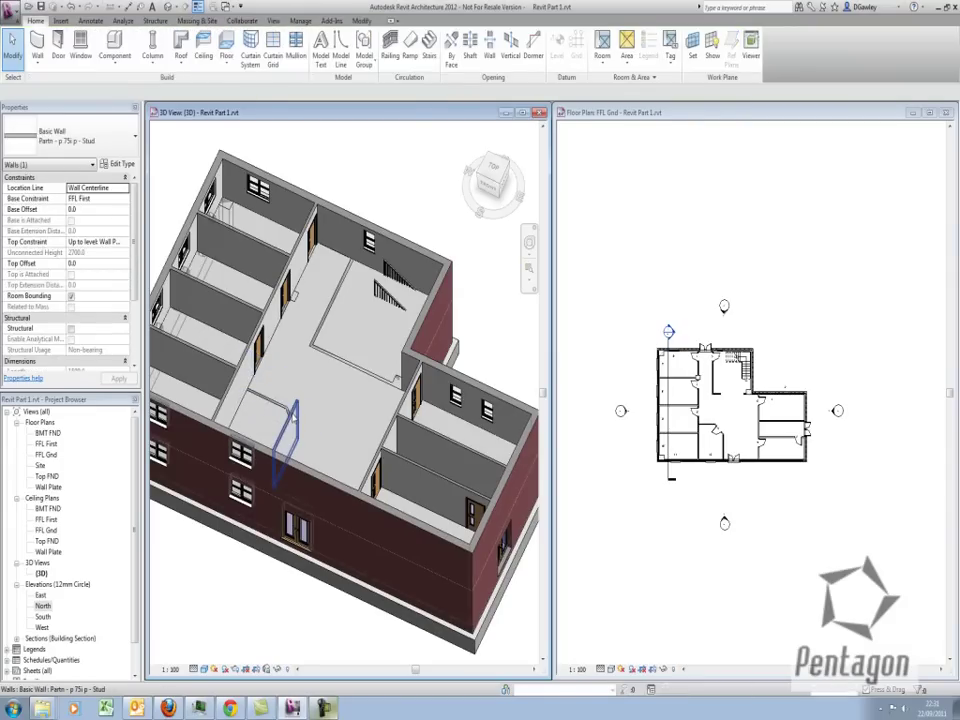
left_click(288, 420)
key("Delete")
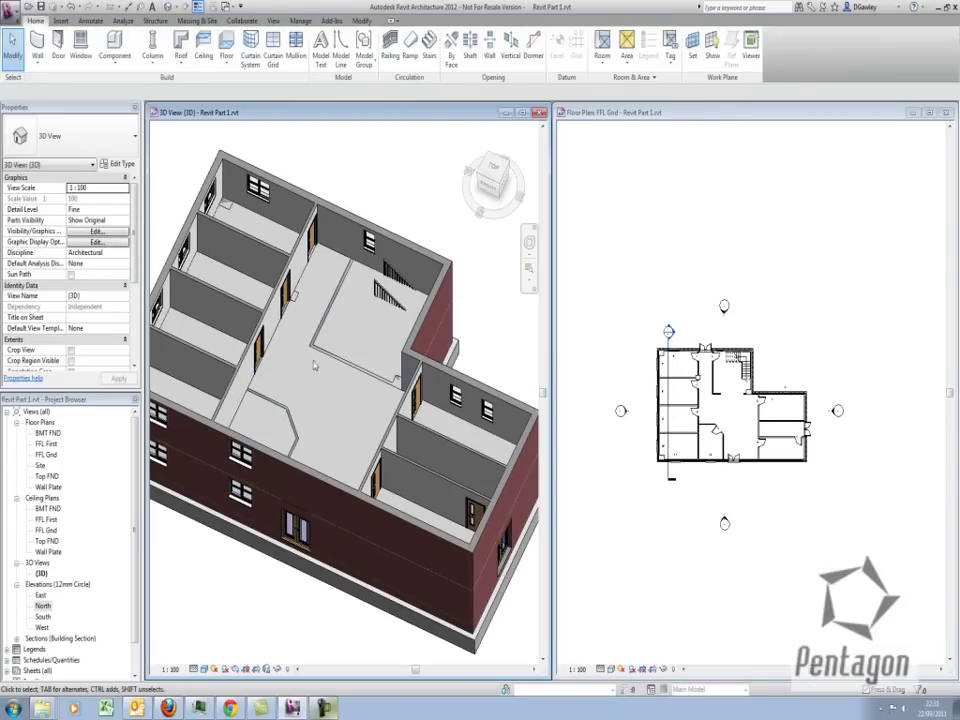
- Examine the remaining first-floor layout and front facade in the 3D view from several angles
middle_click_drag(300, 483, 454, 429, "shift")
scroll(288, 502, "down", 2)
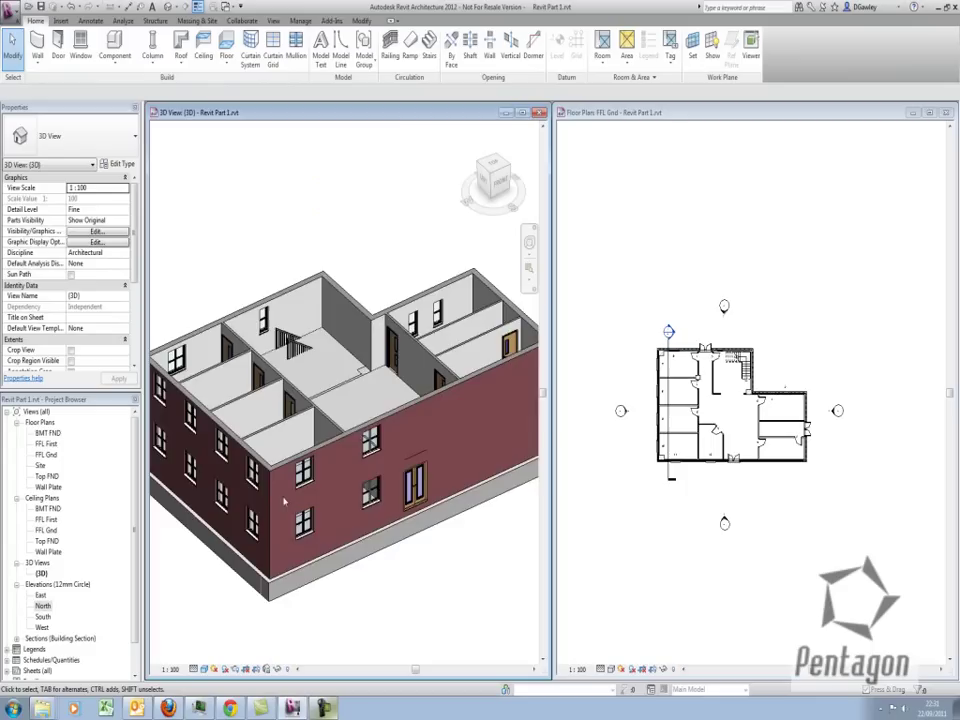
middle_click_drag(289, 503, 240, 485, "shift")
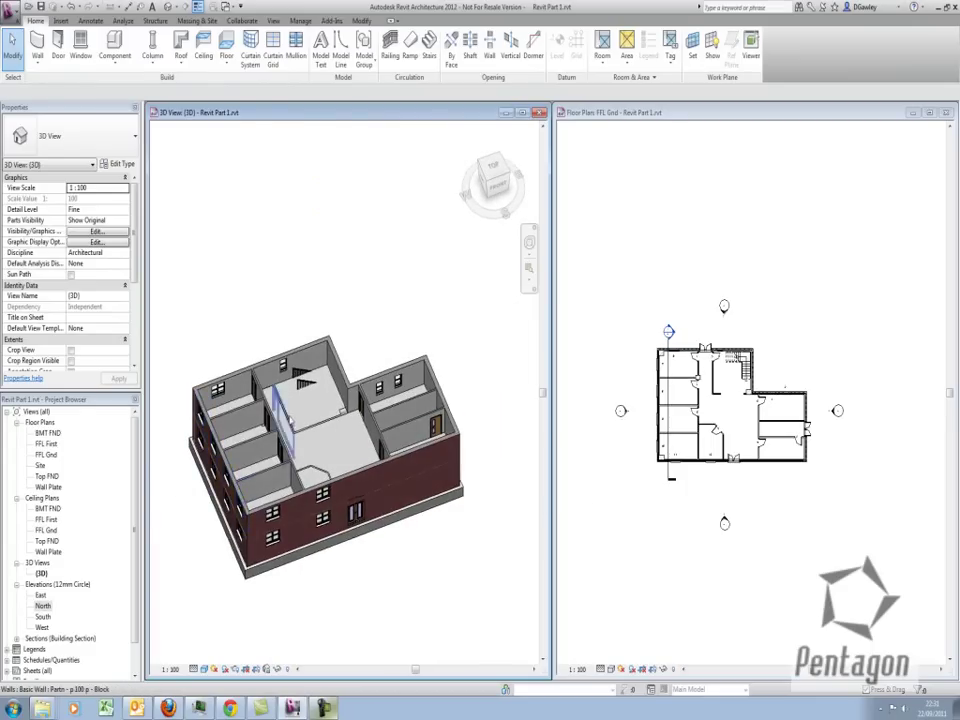
scroll(279, 425, "up", 2)
scroll(321, 398, "up", 1)
scroll(328, 401, "down", 3)
middle_click_drag(328, 521, 349, 497, "shift")
scroll(345, 536, "up", 2)
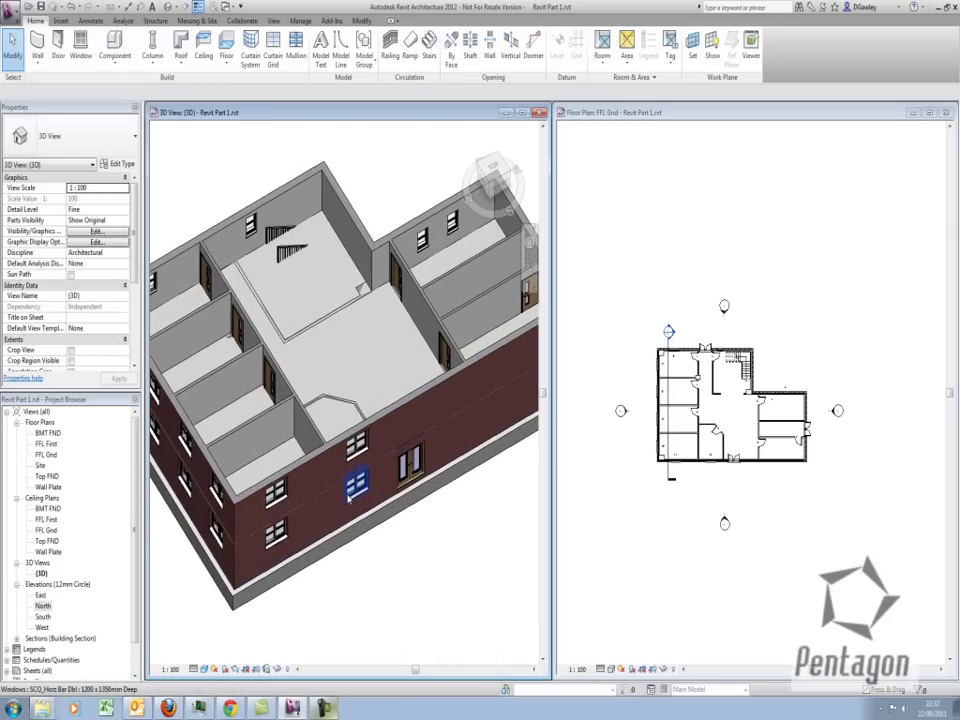